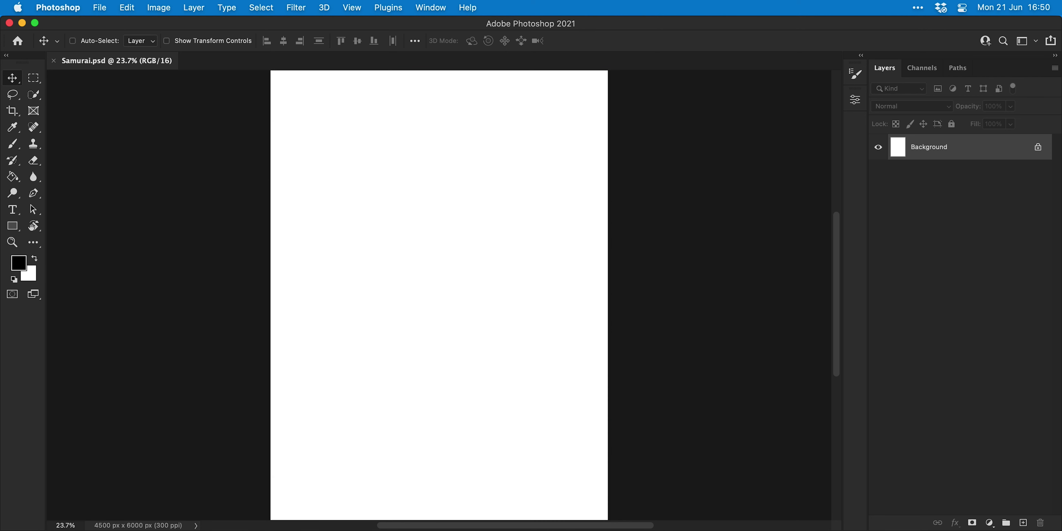
- Open AdobeStock_235367674.jpeg from the Images folder in Photoshop
{"action": "right_click", "coordinate": [834, 139]}
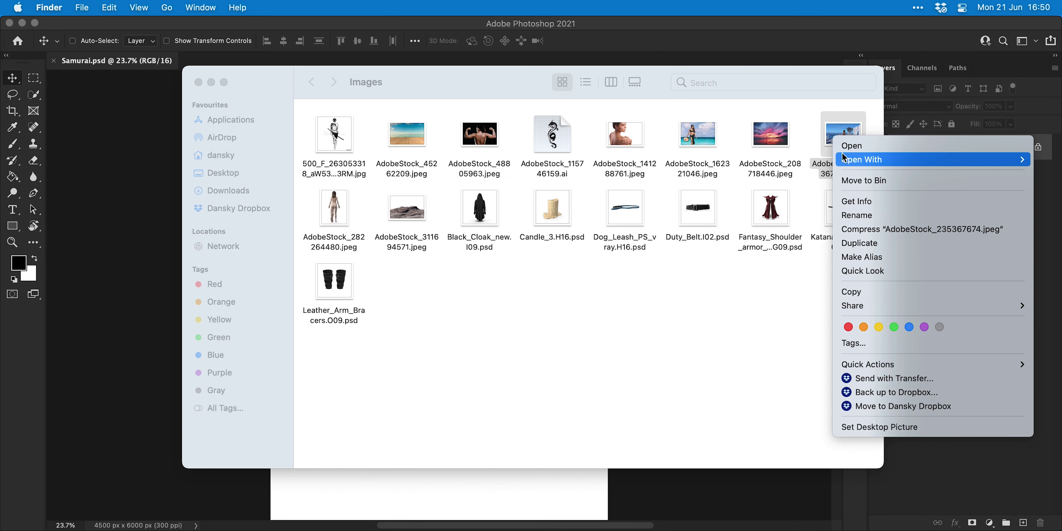
{"action": "mouse_move", "coordinate": [849, 163]}
{"action": "left_click", "coordinate": [802, 197]}
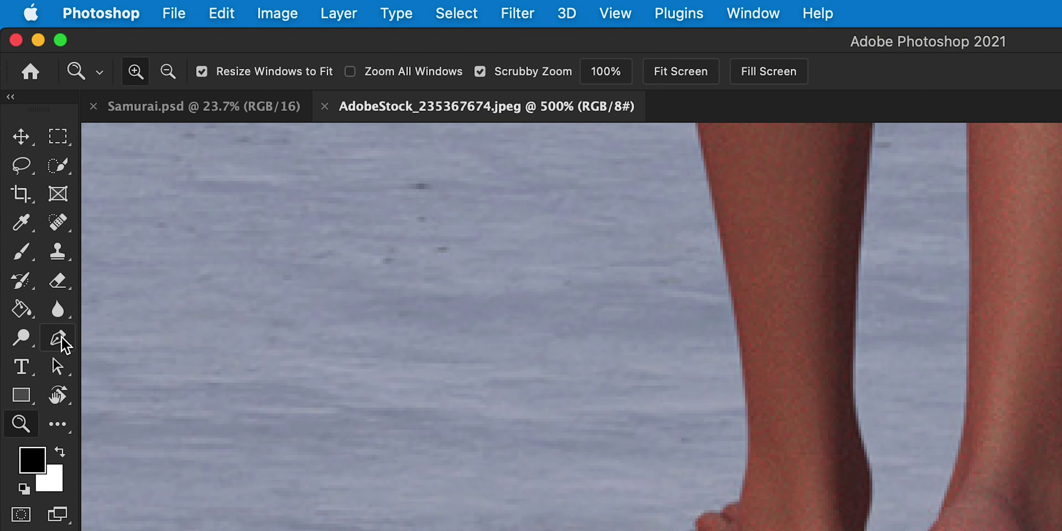
- Trace the woman's left foot, leg and hand outline with a Pen tool path
{"action": "left_click", "coordinate": [62, 345]}
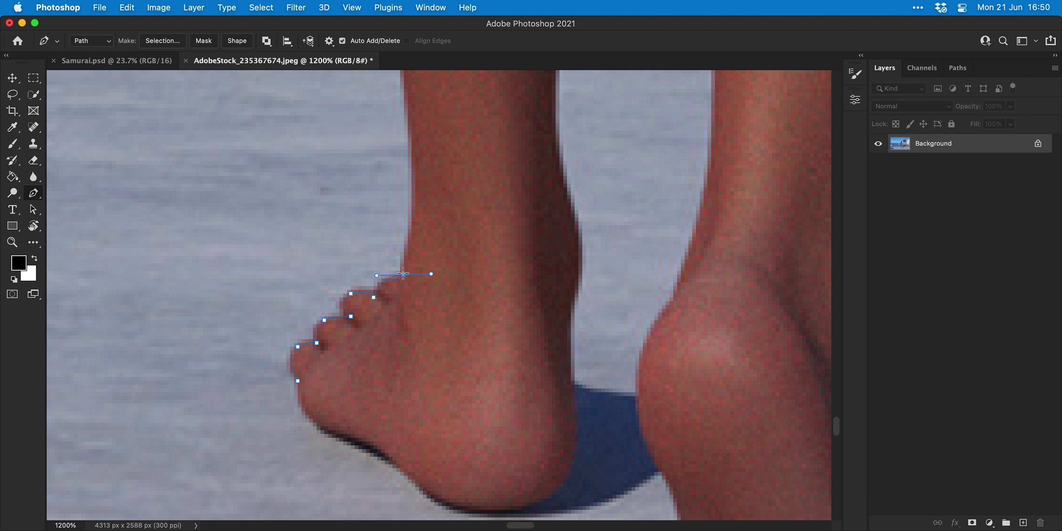
{"action": "scroll", "coordinate": [487, 335], "scroll_direction": "up", "scroll_amount": 5}
{"action": "scroll", "coordinate": [488, 335], "scroll_direction": "left", "scroll_amount": 2}
{"action": "left_click_drag", "start_coordinate": [481, 250], "coordinate": [471, 238]}
{"action": "scroll", "coordinate": [474, 247], "scroll_direction": "down", "scroll_amount": 3}
{"action": "scroll", "coordinate": [483, 326], "scroll_direction": "up", "scroll_amount": 5}
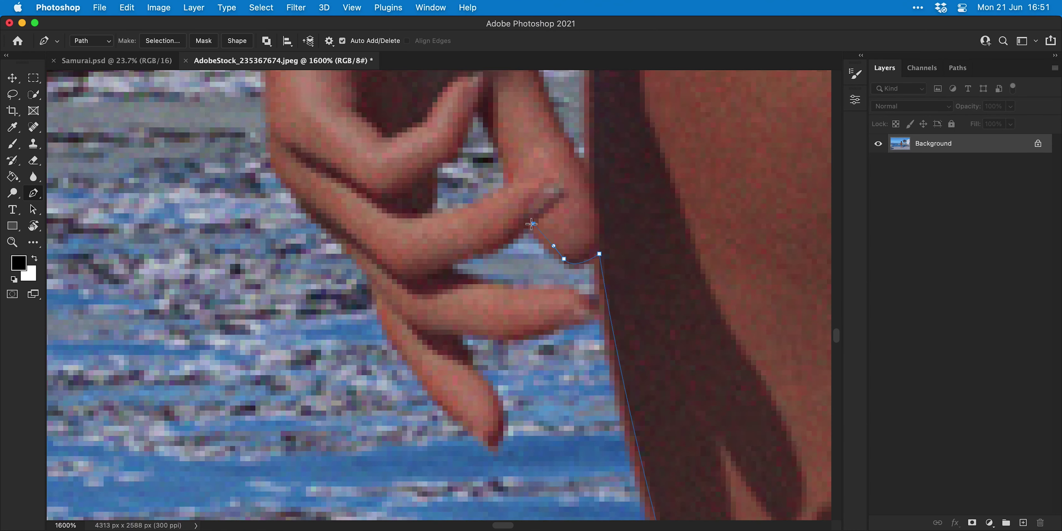
{"action": "left_click_drag", "start_coordinate": [448, 264], "coordinate": [389, 276]}
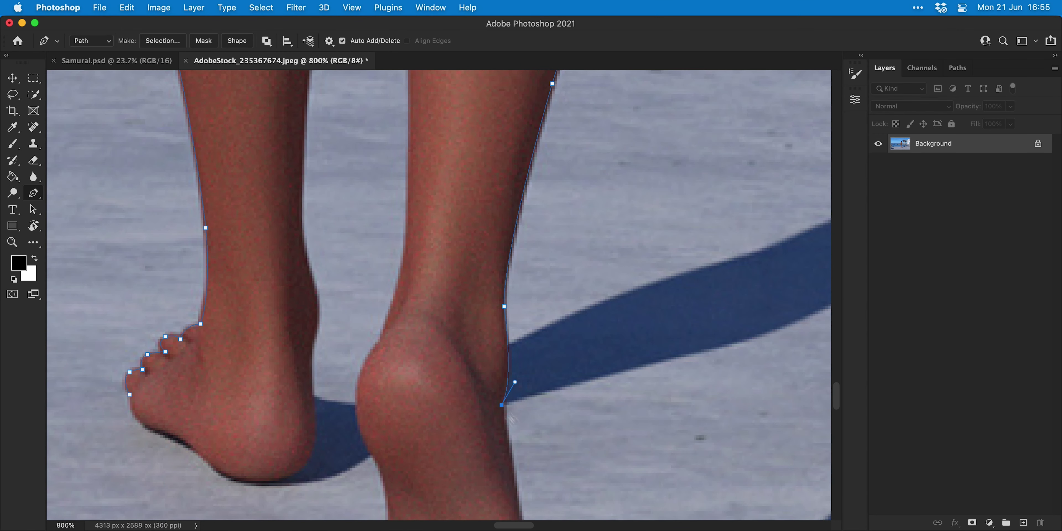
- Continue the path around the right foot's toes and along the left foot's heel and sole
{"action": "scroll", "coordinate": [512, 419], "scroll_direction": "down", "scroll_amount": 5}
{"action": "left_click_drag", "start_coordinate": [507, 262], "coordinate": [511, 293]}
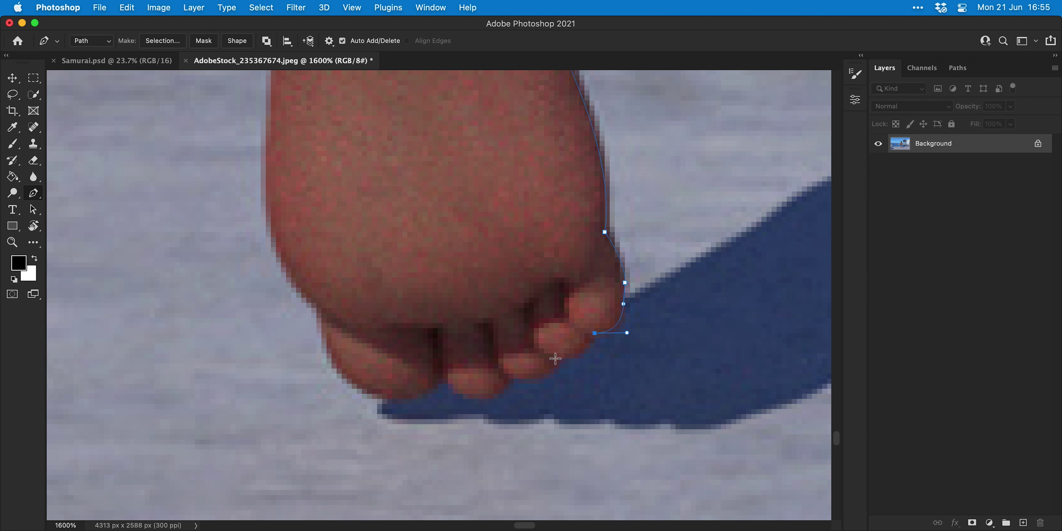
{"action": "left_click", "coordinate": [511, 377]}
{"action": "left_click", "coordinate": [453, 394]}
{"action": "left_click", "coordinate": [402, 390]}
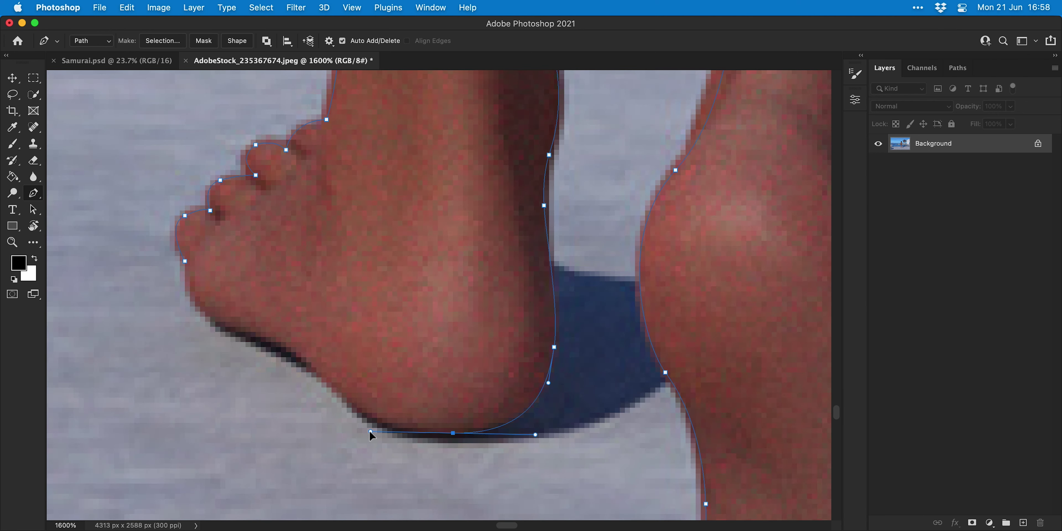
{"action": "left_click_drag", "start_coordinate": [369, 433], "coordinate": [370, 432]}
{"action": "left_click_drag", "start_coordinate": [352, 398], "coordinate": [313, 356]}
- Save the traced image as a JPEG at quality 12 (Maximum) with the Baseline ("Standard") format
{"action": "key", "text": "super+minus"}
{"action": "key", "text": "super+minus"}
{"action": "key", "text": "super+minus"}
{"action": "key", "text": "super+minus"}
{"action": "key", "text": "super+minus"}
{"action": "key", "text": "super+minus"}
{"action": "key", "text": "super+s"}
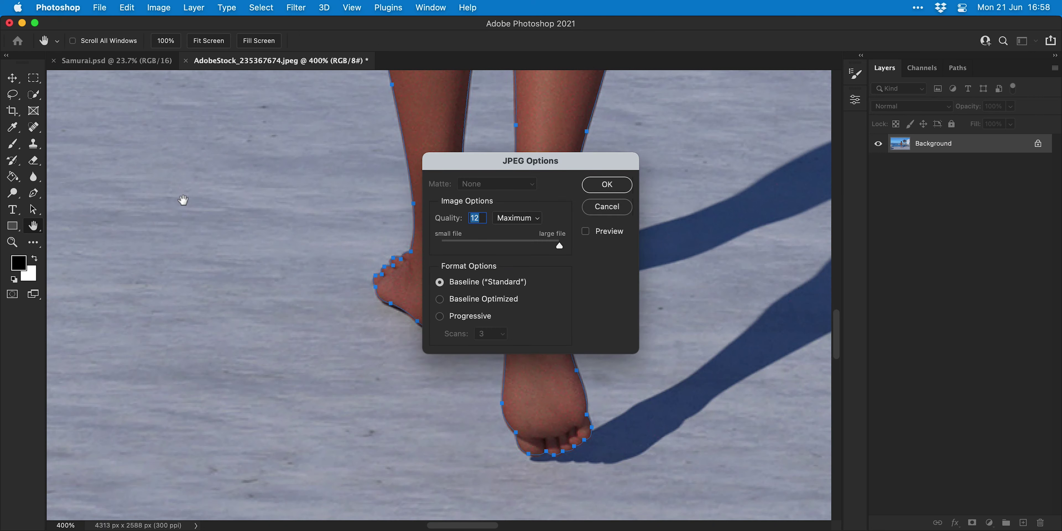
{"action": "key", "text": "Return"}
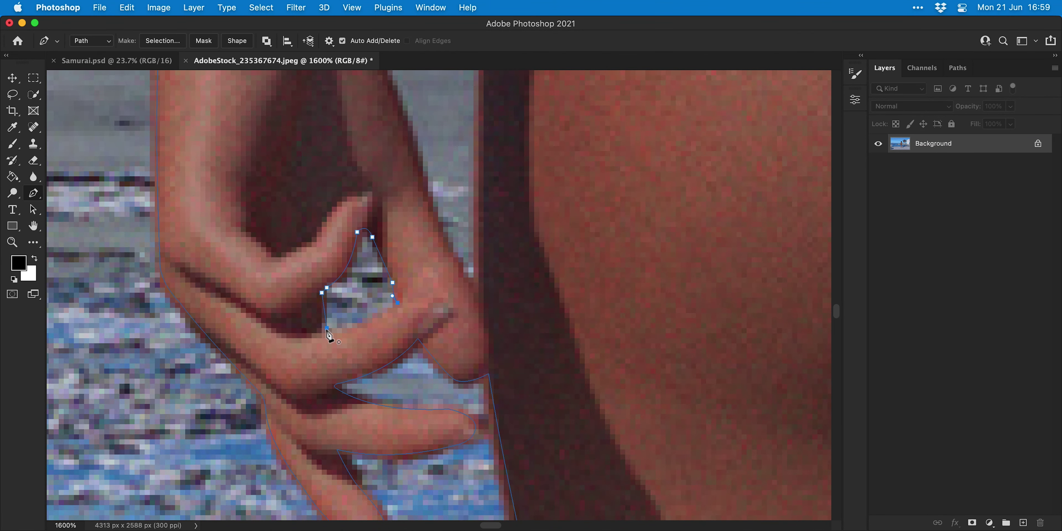
- Set the path between the left hand's fingers to Subtract Front Shape and close a path around the gap beside the right hand
{"action": "left_click", "coordinate": [33, 210]}
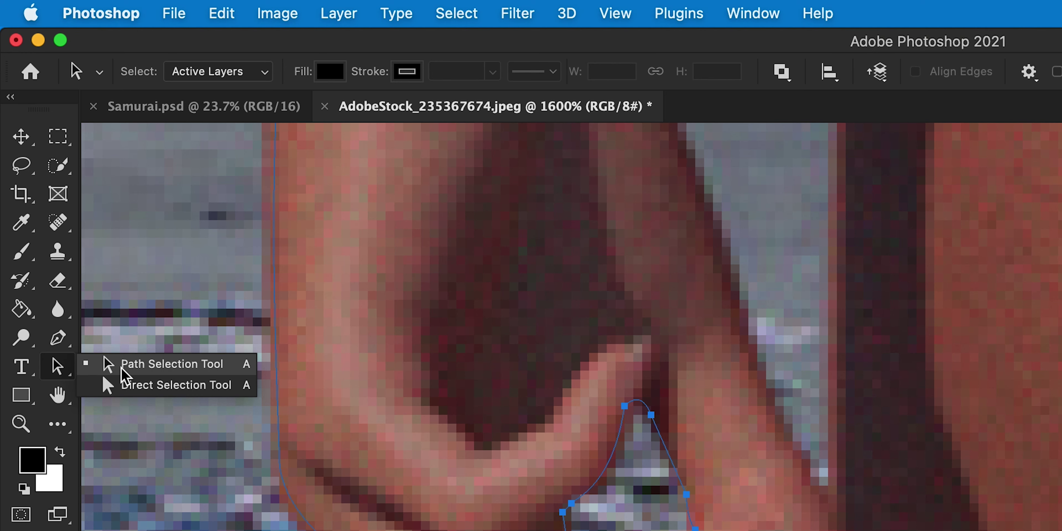
{"action": "left_click", "coordinate": [121, 368]}
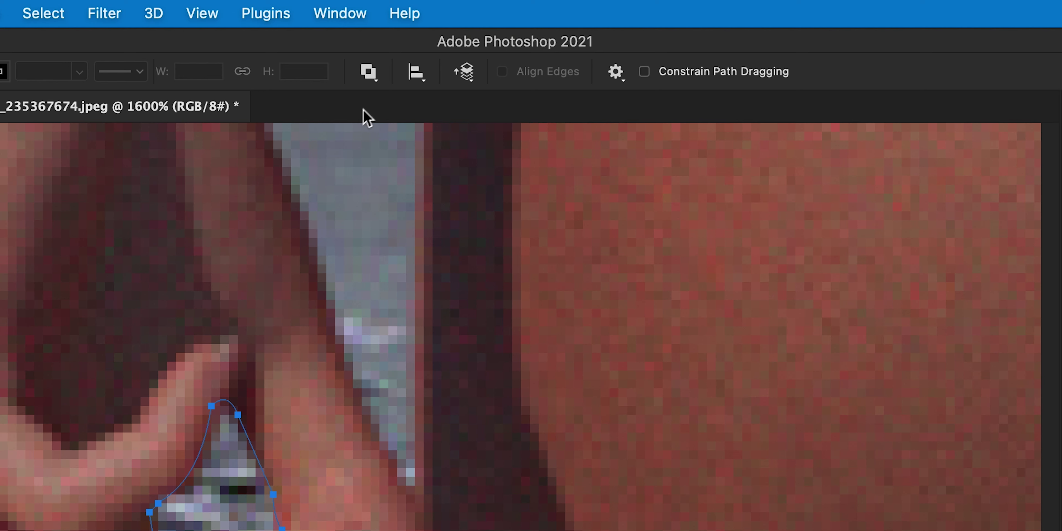
{"action": "left_click", "coordinate": [447, 40]}
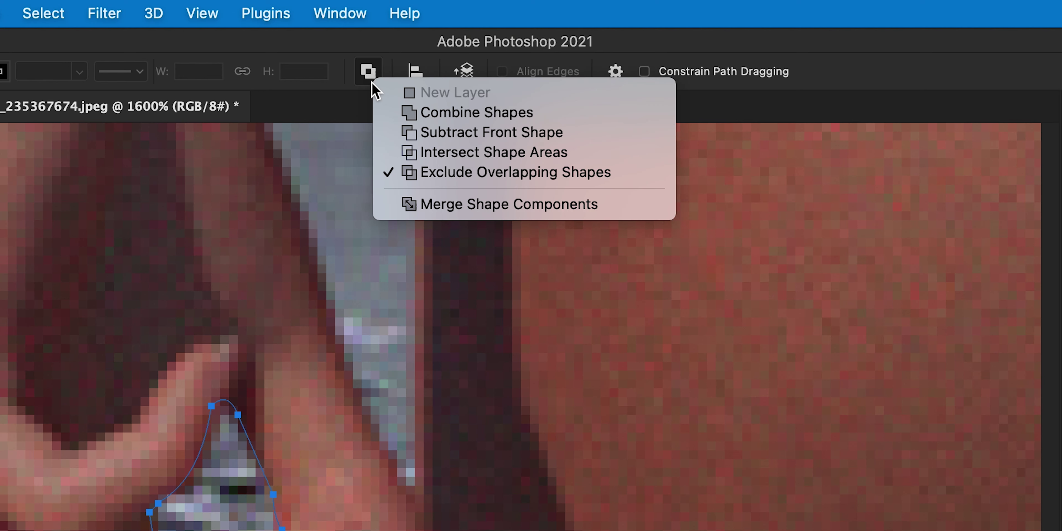
{"action": "left_click", "coordinate": [427, 132]}
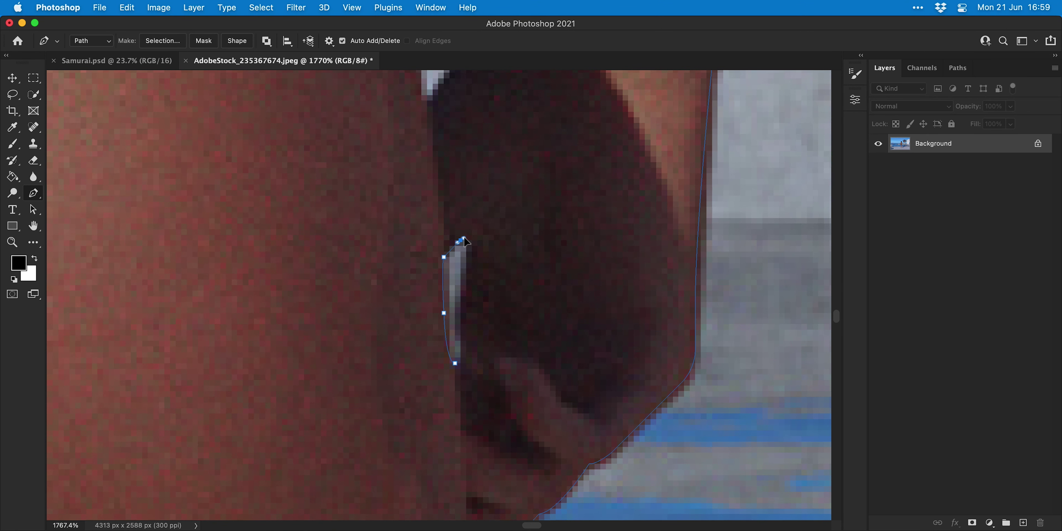
{"action": "left_click", "coordinate": [454, 363]}
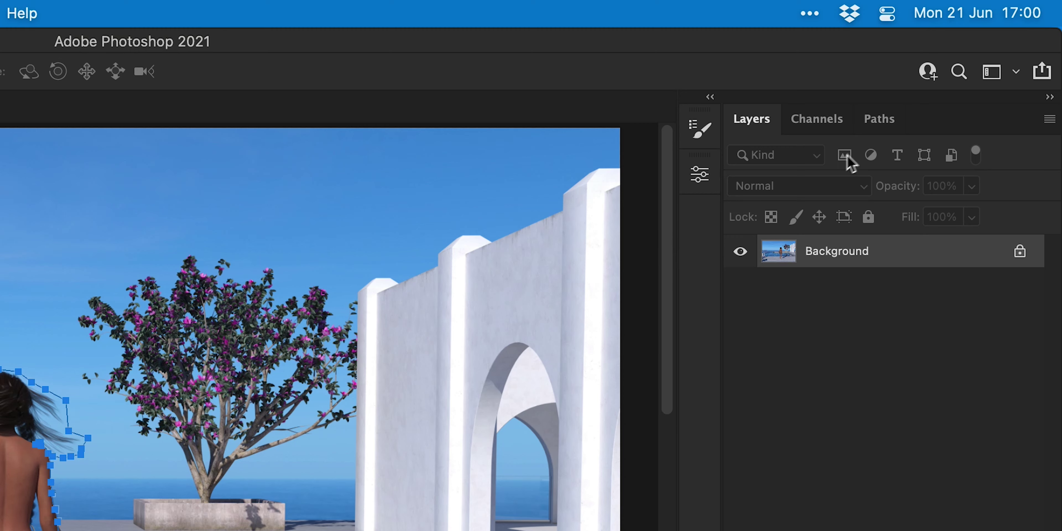
- Load the Work Path as a selection and mask the background layer so only the woman is kept
{"action": "left_click", "coordinate": [957, 68]}
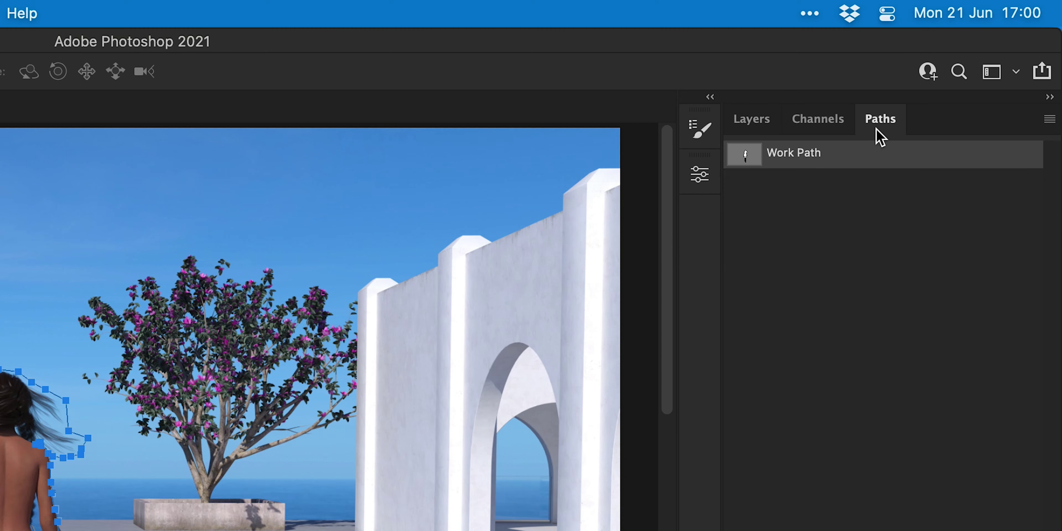
{"action": "left_click", "coordinate": [745, 153], "text": "super"}
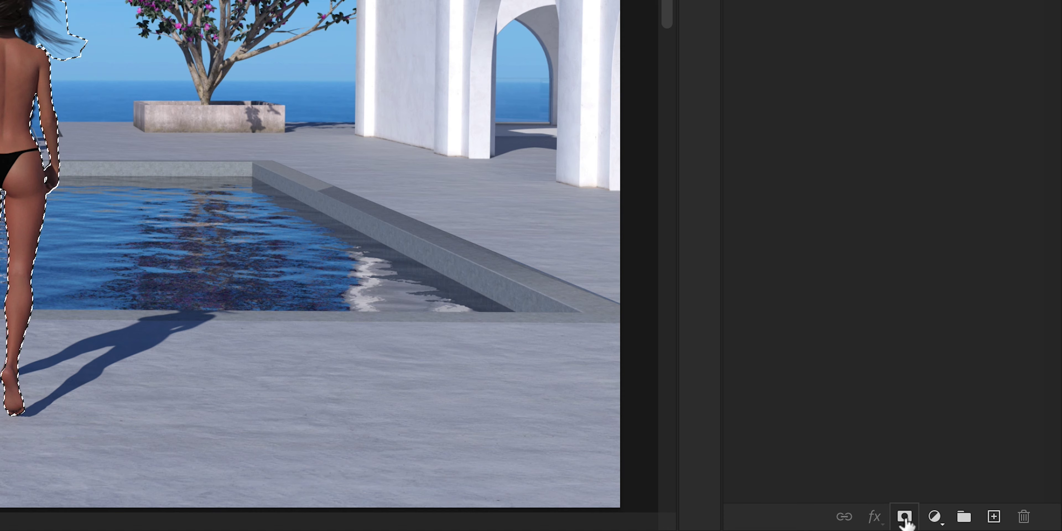
{"action": "left_click", "coordinate": [904, 517]}
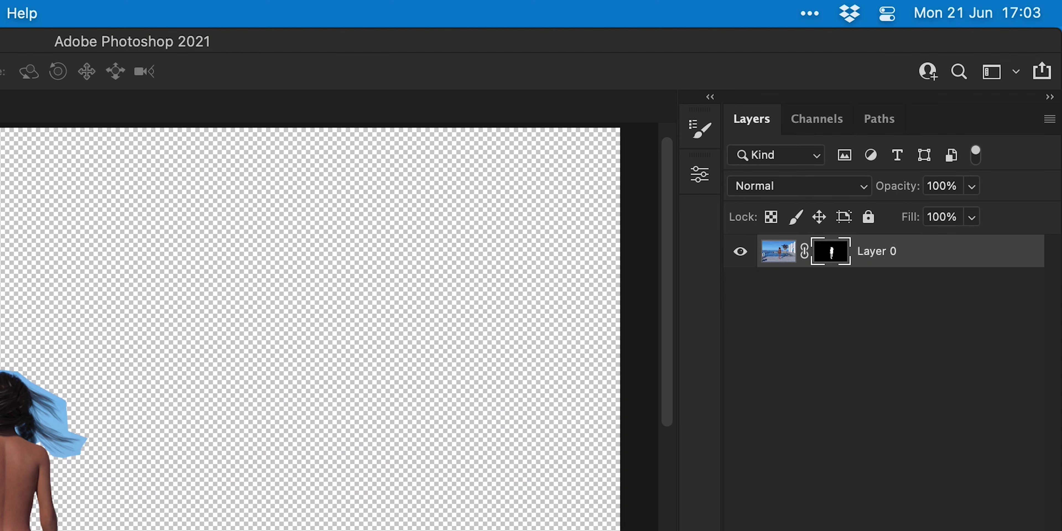
- Name the masked layer Samurai and enlarge the figure in Samurai.psd to roughly 70% of the canvas height
{"action": "double_click", "coordinate": [876, 251]}
{"action": "type", "text": "S"}
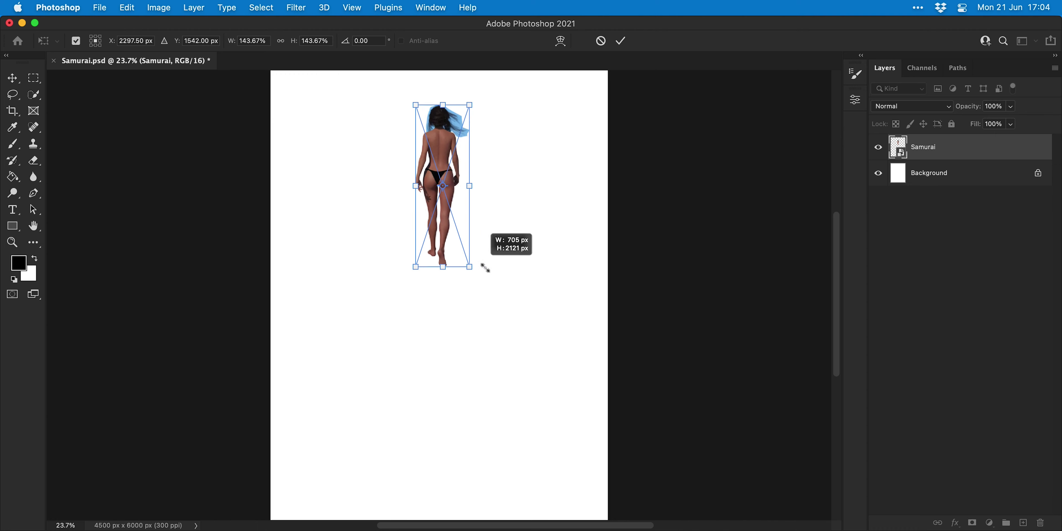
{"action": "left_click_drag", "start_coordinate": [486, 265], "coordinate": [442, 352]}
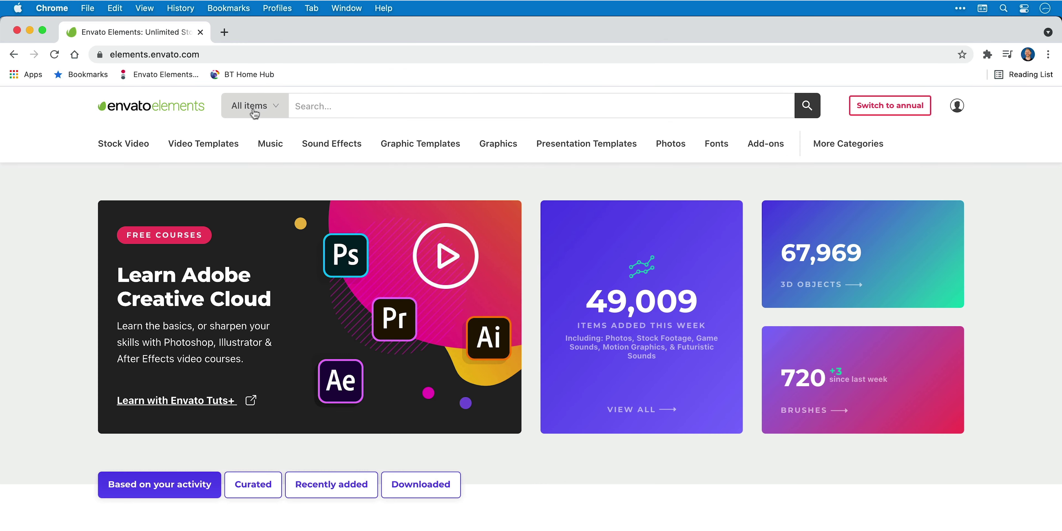
- Switch to Envato Elements in Chrome and search its 3D category for "katana"
{"action": "left_click", "coordinate": [255, 108]}
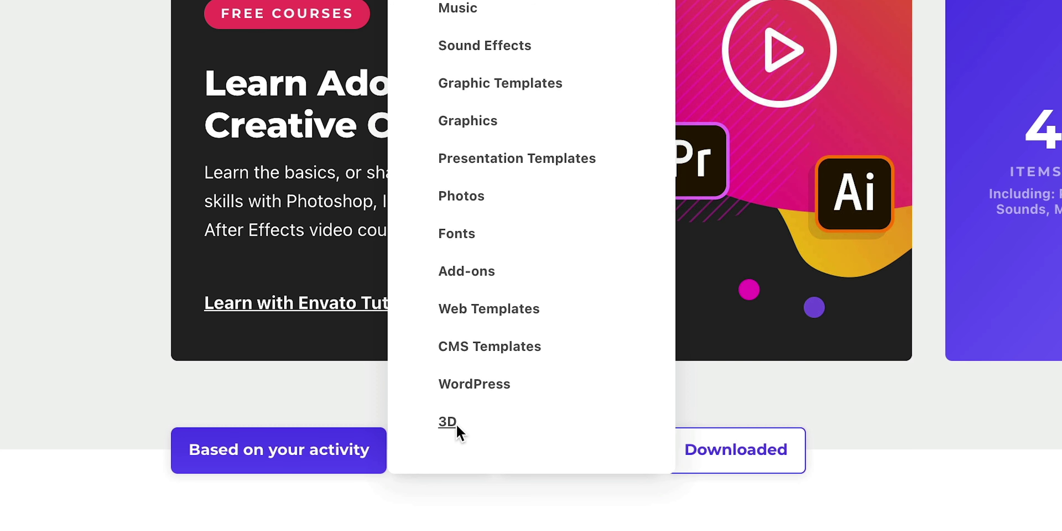
{"action": "left_click", "coordinate": [261, 468]}
{"action": "type", "text": "katan"}
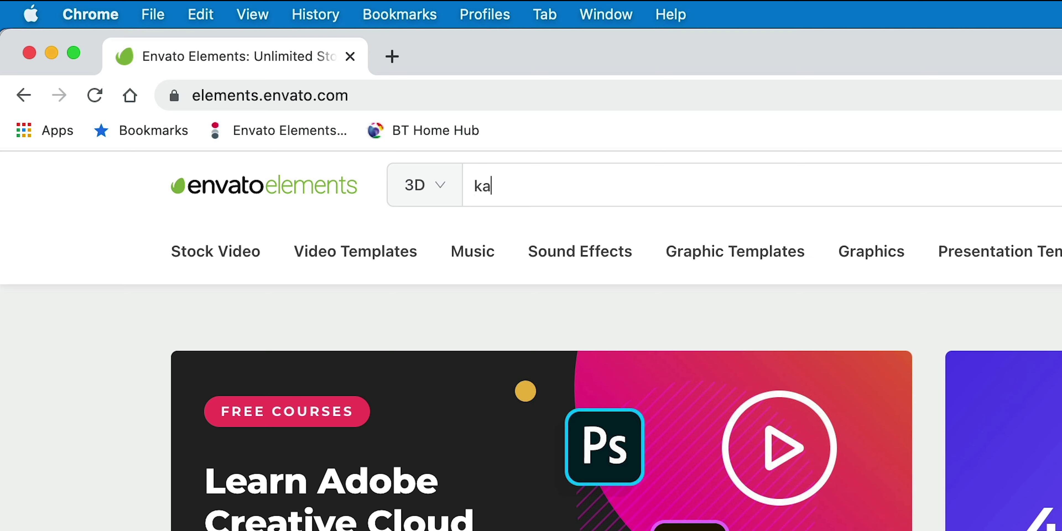
{"action": "type", "text": "a"}
{"action": "key", "text": "Return"}
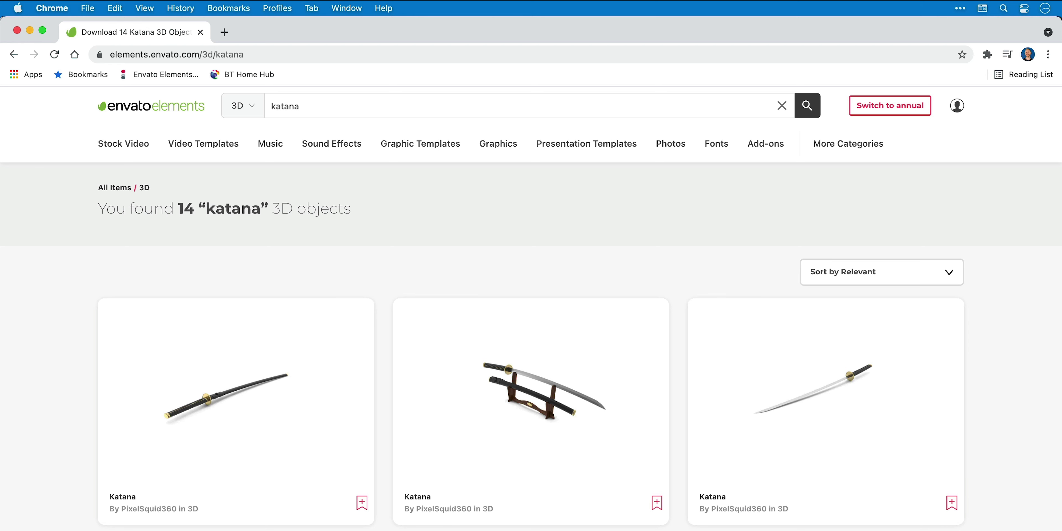
- Open the item page of the upright, sheathed Japanese Katana Sword from the search results
{"action": "scroll", "coordinate": [560, 379], "scroll_direction": "down", "scroll_amount": 3}
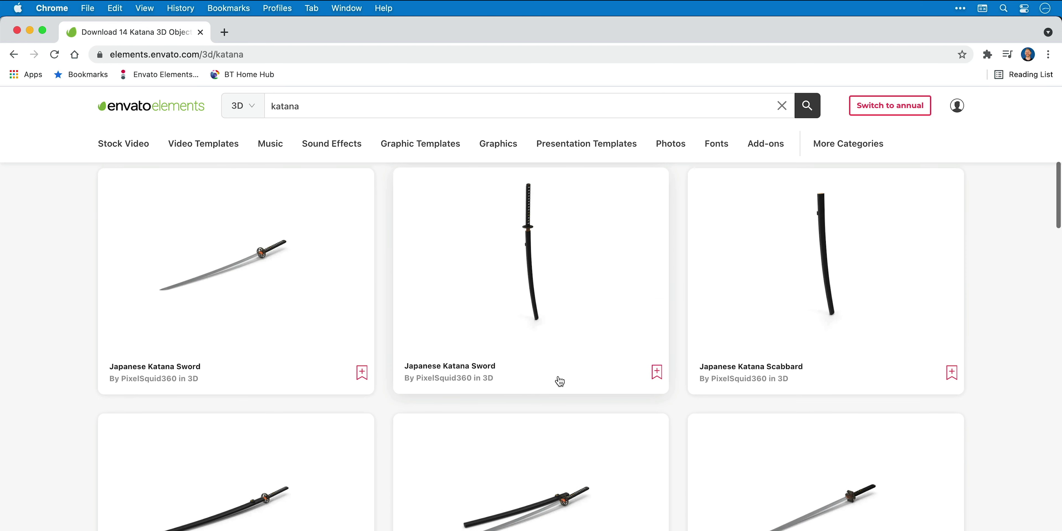
{"action": "left_click", "coordinate": [504, 287]}
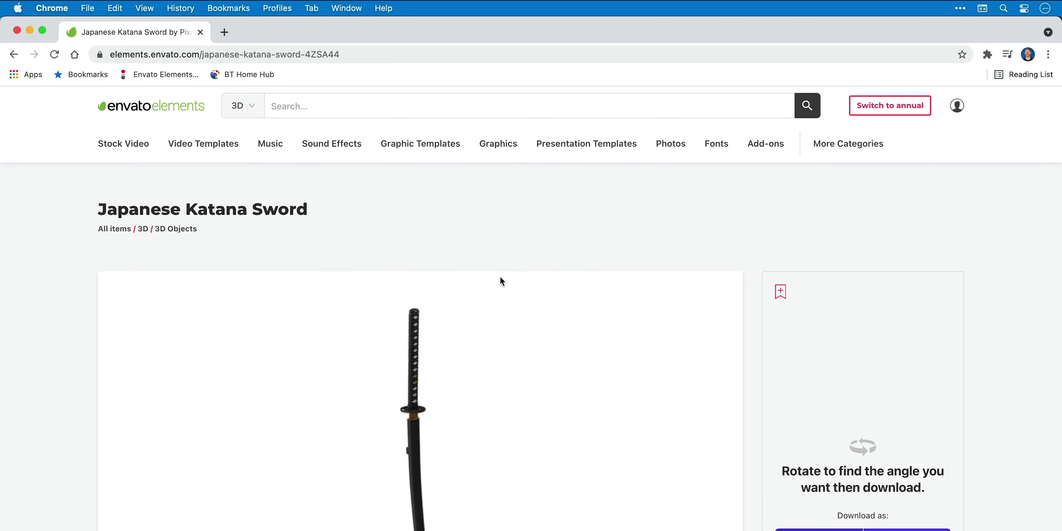
{"action": "left_click", "coordinate": [500, 275]}
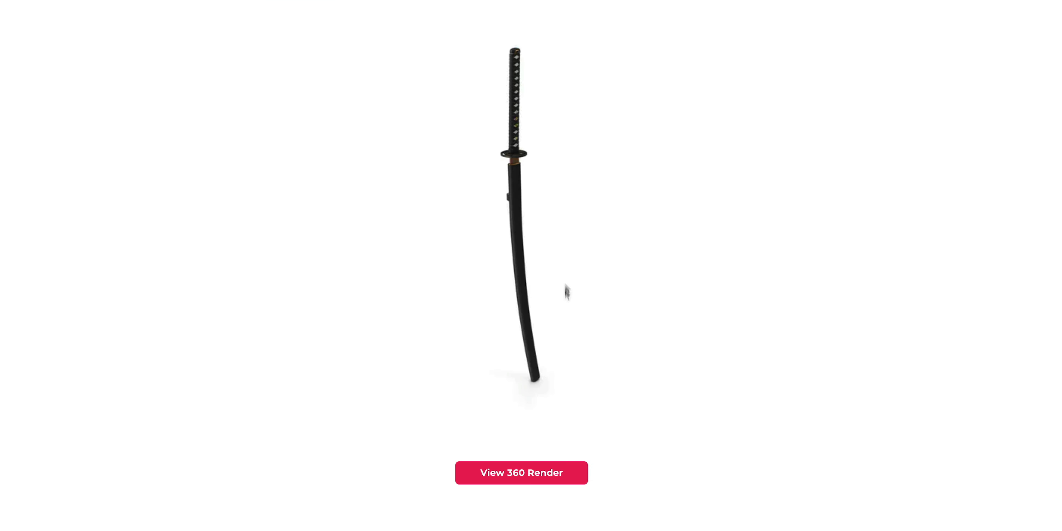
- Rotate the katana in its 360 render and choose PSD as the download format
{"action": "left_click", "coordinate": [536, 469]}
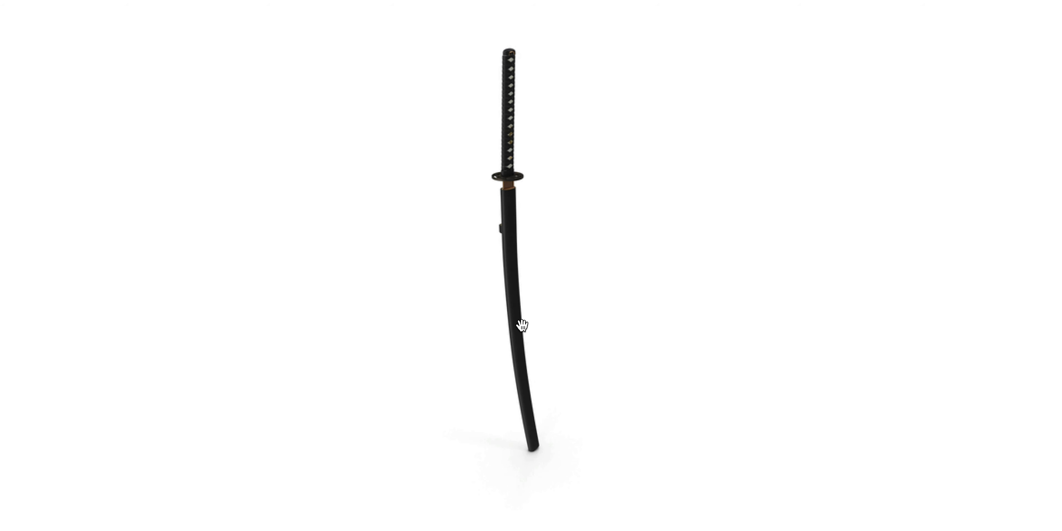
{"action": "left_click_drag", "start_coordinate": [642, 327], "coordinate": [545, 358]}
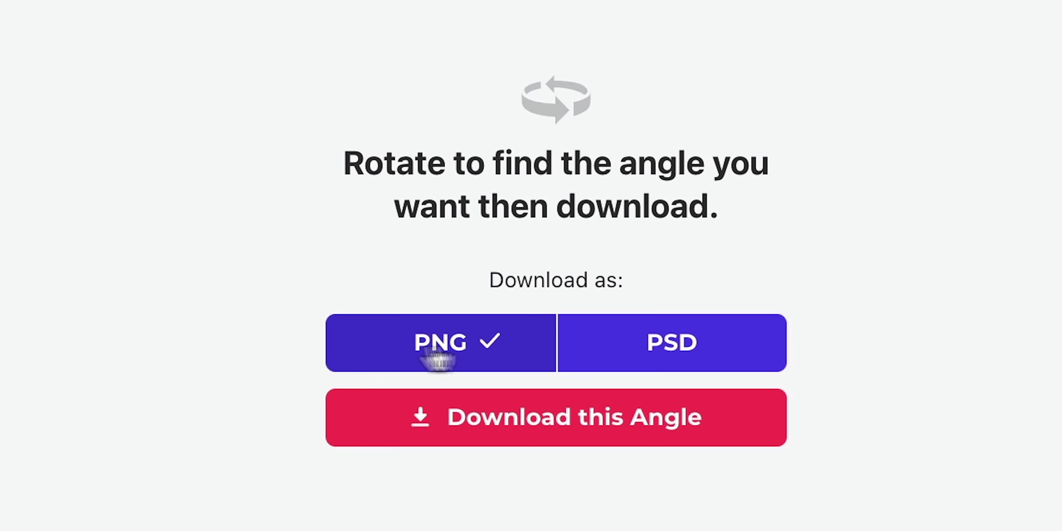
{"action": "left_click", "coordinate": [600, 363]}
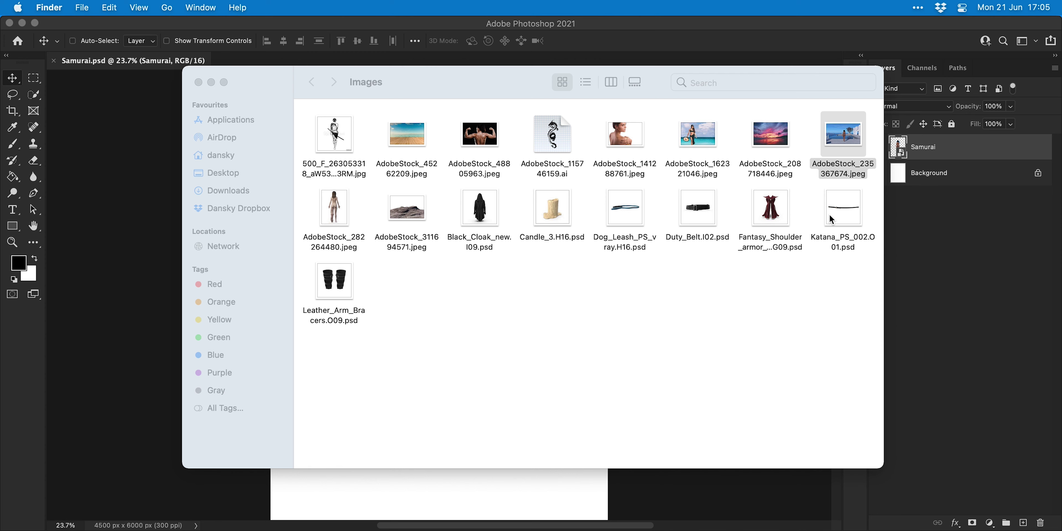
- Open Katana_PS_002.O01.psd from the Images folder, and scale and position the katana over the figure in Samurai.psd
{"action": "right_click", "coordinate": [836, 211]}
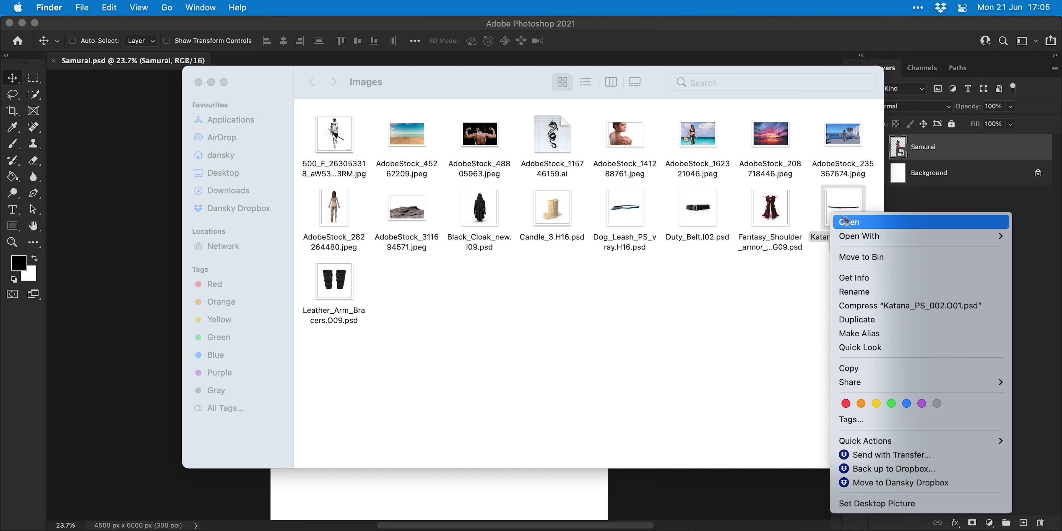
{"action": "left_click", "coordinate": [865, 223]}
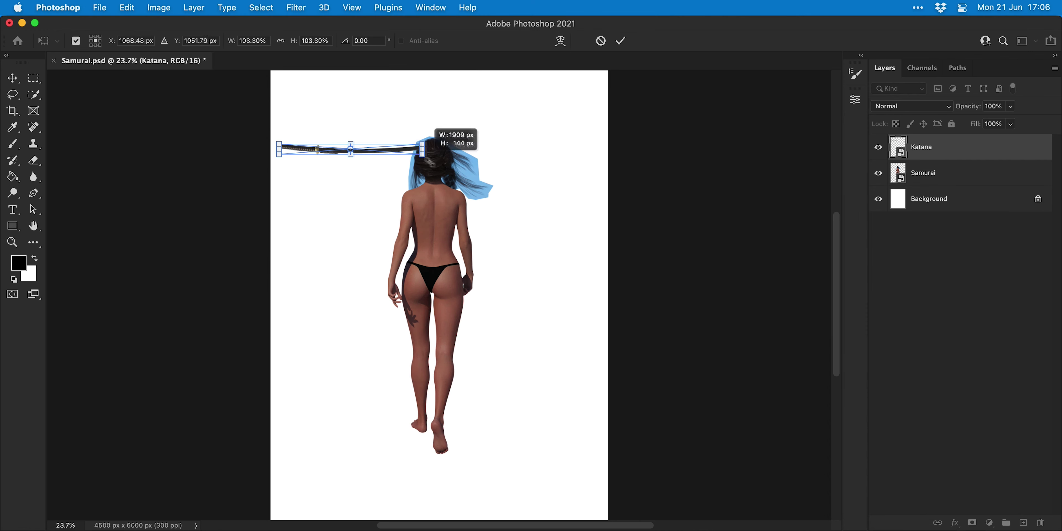
{"action": "mouse_move", "coordinate": [491, 189]}
{"action": "left_mouse_down"}
{"action": "mouse_move", "coordinate": [507, 142]}
{"action": "mouse_move", "coordinate": [507, 208]}
{"action": "left_mouse_up"}
{"action": "left_click_drag", "start_coordinate": [436, 165], "coordinate": [494, 303]}
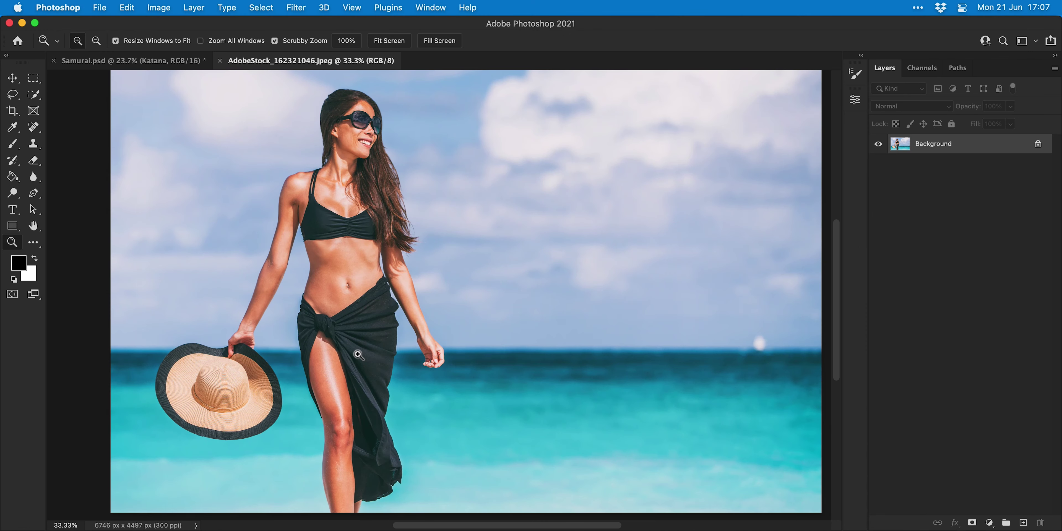
- Select the black sarong in AdobeStock_162321046.jpeg with Quick Selection and isolate it with a layer mask
{"action": "left_click", "coordinate": [358, 355]}
{"action": "left_click", "coordinate": [33, 94]}
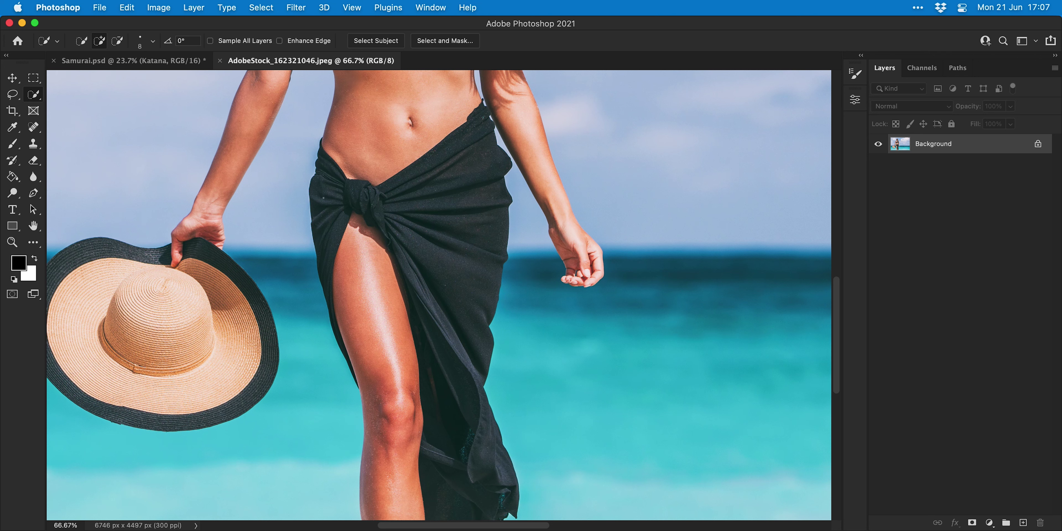
{"action": "mouse_move", "coordinate": [610, 325]}
{"action": "left_mouse_down"}
{"action": "mouse_move", "coordinate": [681, 310]}
{"action": "mouse_move", "coordinate": [825, 238]}
{"action": "left_mouse_up"}
{"action": "left_click_drag", "start_coordinate": [449, 288], "coordinate": [458, 474]}
{"action": "scroll", "coordinate": [491, 111], "scroll_direction": "up", "scroll_amount": 8}
{"action": "left_click_drag", "start_coordinate": [487, 318], "coordinate": [451, 263]}
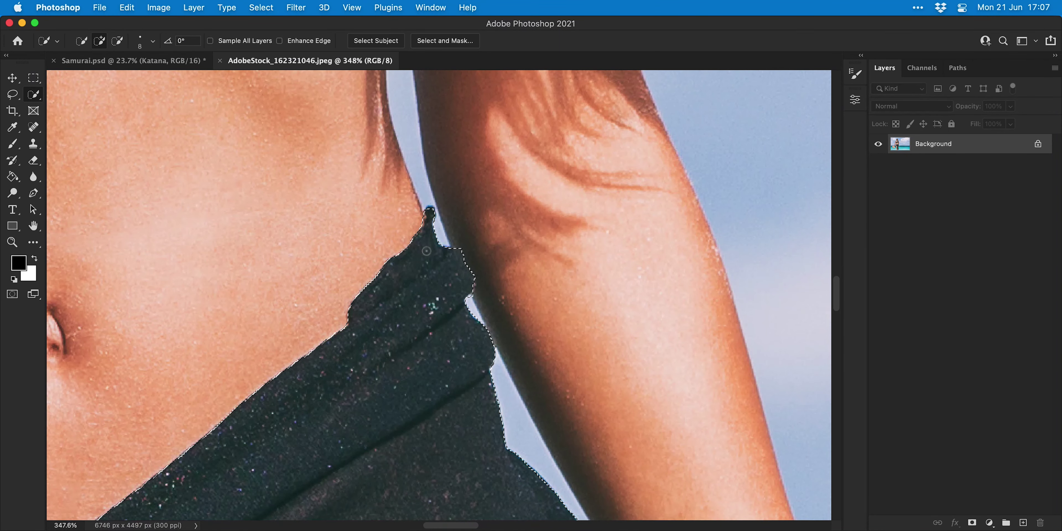
{"action": "scroll", "coordinate": [358, 274], "scroll_direction": "left", "scroll_amount": 10}
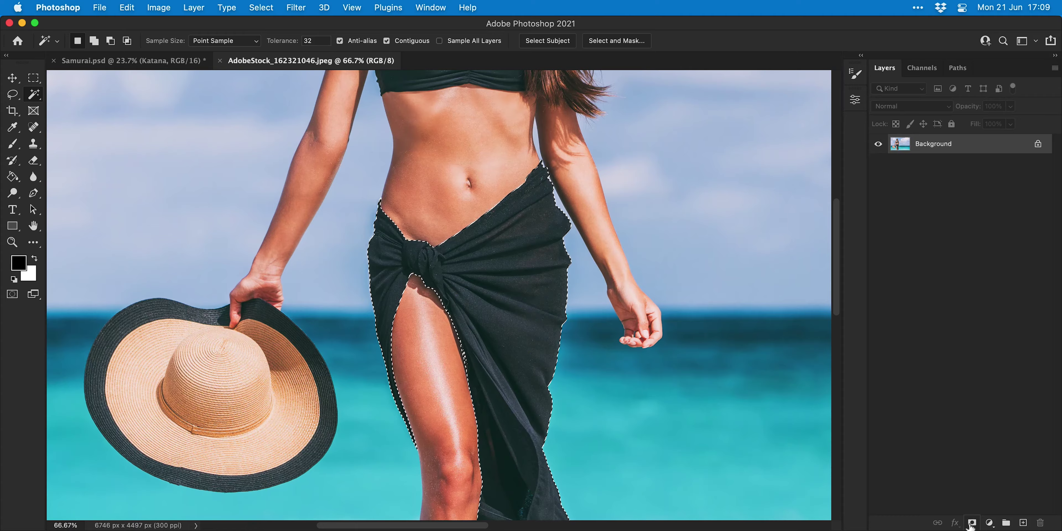
{"action": "left_click", "coordinate": [903, 517]}
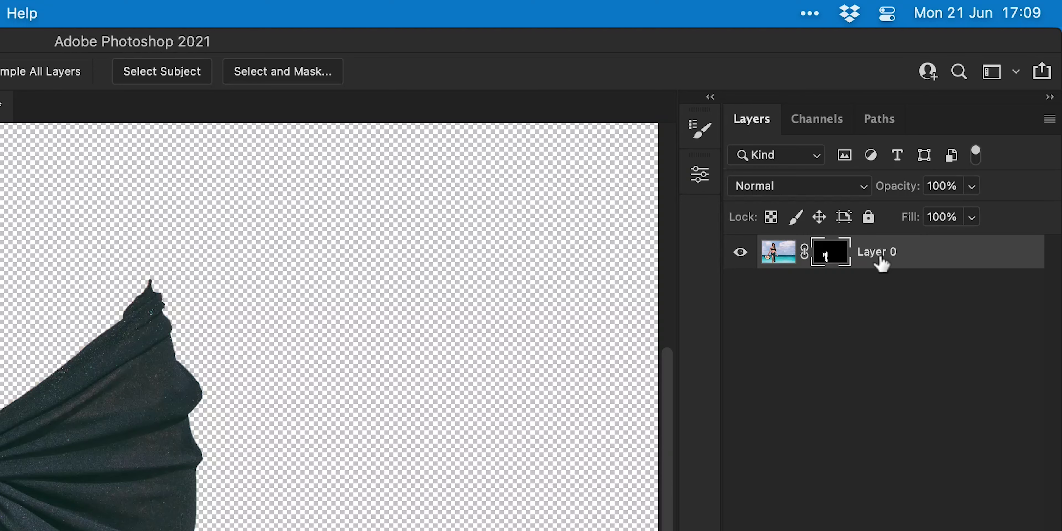
- Convert the masked sarong layer to a Smart Object and rename it Clothing
{"action": "right_click", "coordinate": [958, 147]}
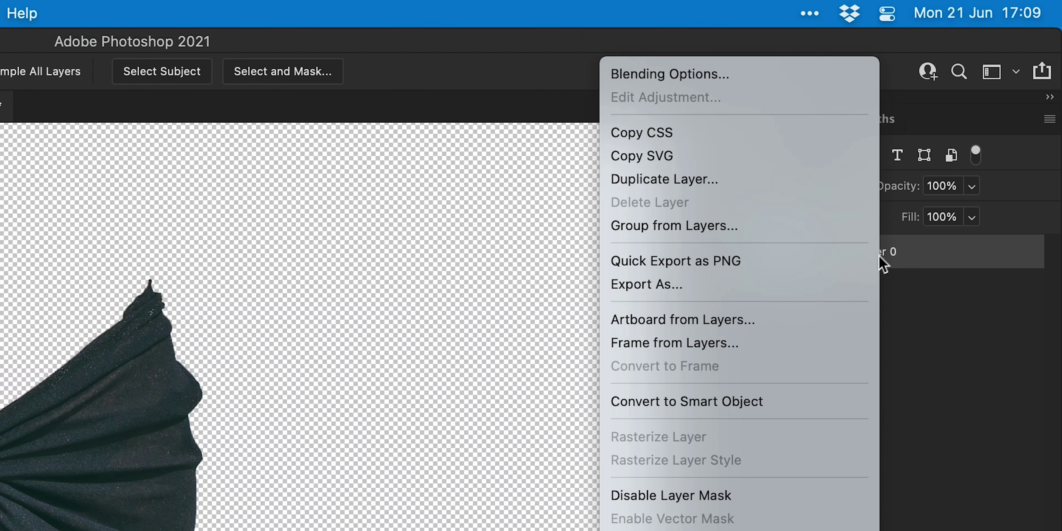
{"action": "left_click", "coordinate": [803, 401]}
{"action": "double_click", "coordinate": [824, 251]}
{"action": "type", "text": "Clothing"}
{"action": "key", "text": "Return"}
- Duplicate the Clothing layer into Samurai.psd
{"action": "right_click", "coordinate": [831, 260]}
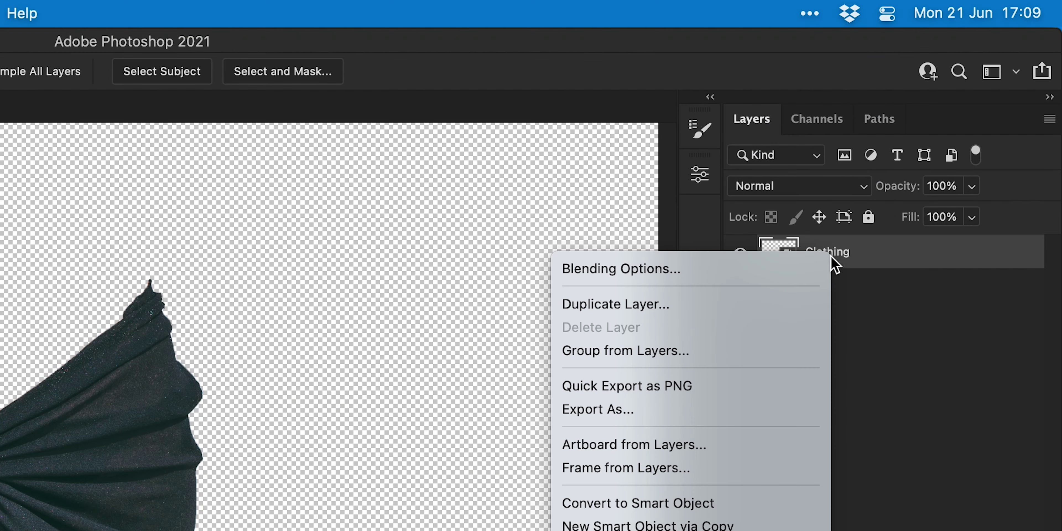
{"action": "left_click", "coordinate": [783, 304]}
{"action": "left_click", "coordinate": [536, 287]}
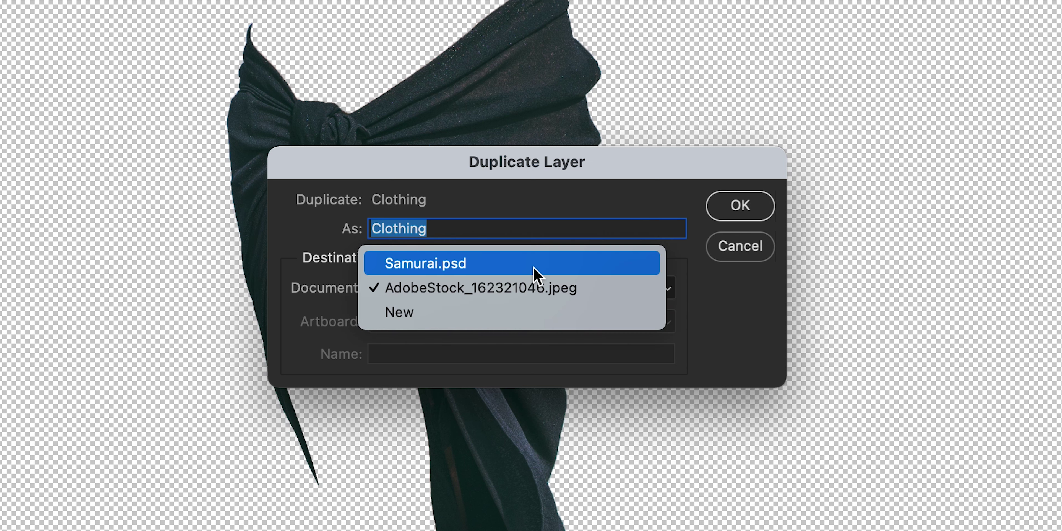
{"action": "left_click", "coordinate": [536, 275]}
{"action": "left_click", "coordinate": [730, 213]}
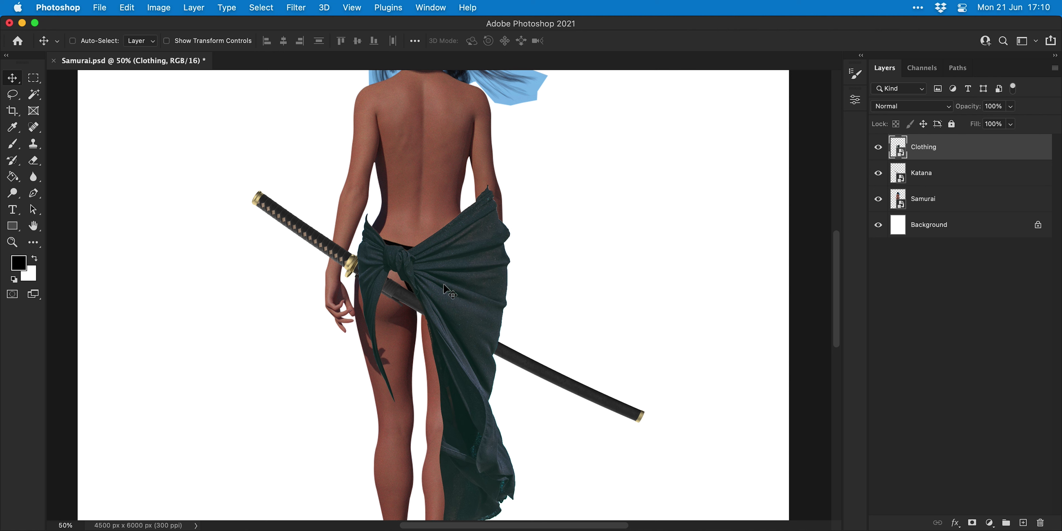
- Scale the clothing down slightly with Free Transform and position it around the figure's hips
{"action": "key", "text": "super+t"}
{"action": "left_click_drag", "start_coordinate": [513, 192], "coordinate": [491, 200]}
{"action": "left_click_drag", "start_coordinate": [464, 256], "coordinate": [467, 286]}
{"action": "key", "text": "Return"}
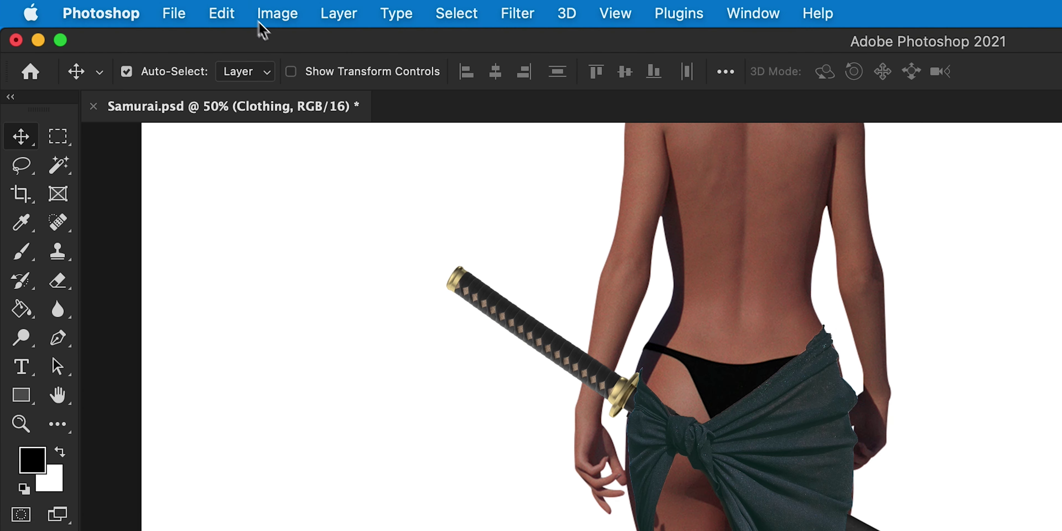
- Start Puppet Warp on the Clothing layer, pin the sarong and pull its lower hem outward away from the legs
{"action": "left_click", "coordinate": [127, 7]}
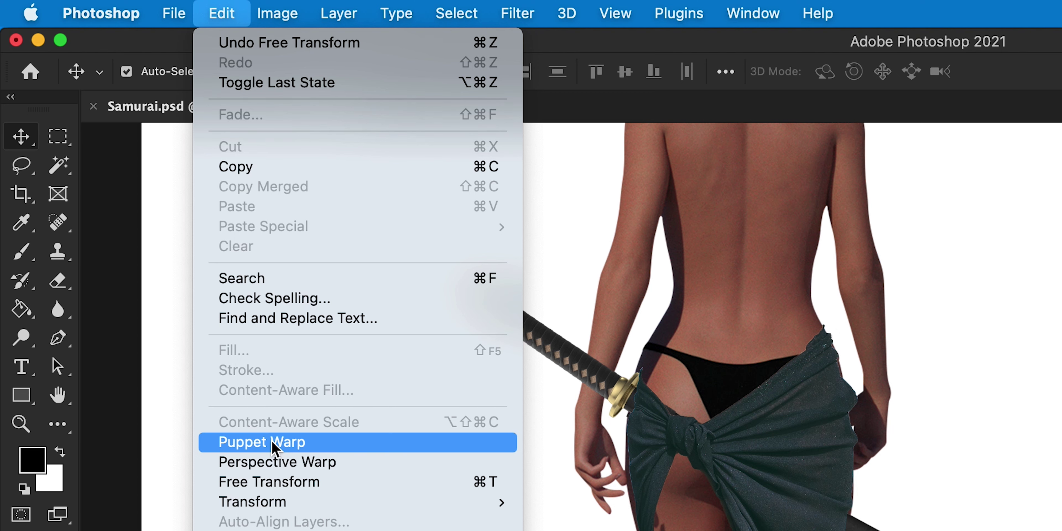
{"action": "left_click", "coordinate": [272, 443]}
{"action": "left_click", "coordinate": [661, 437]}
{"action": "left_click", "coordinate": [685, 530]}
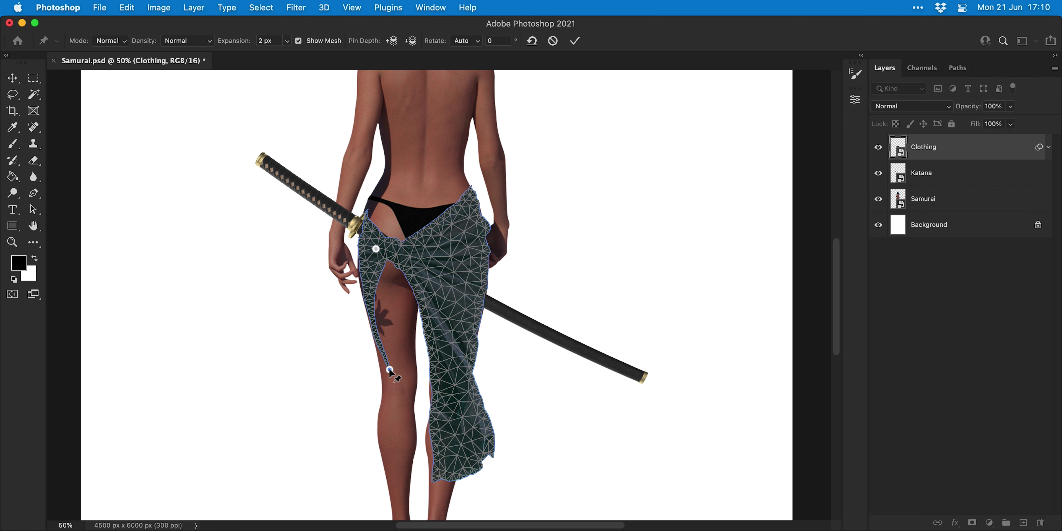
{"action": "left_click_drag", "start_coordinate": [474, 458], "coordinate": [530, 440]}
{"action": "left_click_drag", "start_coordinate": [445, 354], "coordinate": [453, 351]}
{"action": "left_click", "coordinate": [471, 201]}
{"action": "scroll", "coordinate": [367, 247], "scroll_direction": "up", "scroll_amount": 5}
{"action": "left_click", "coordinate": [365, 209]}
{"action": "left_click", "coordinate": [375, 249]}
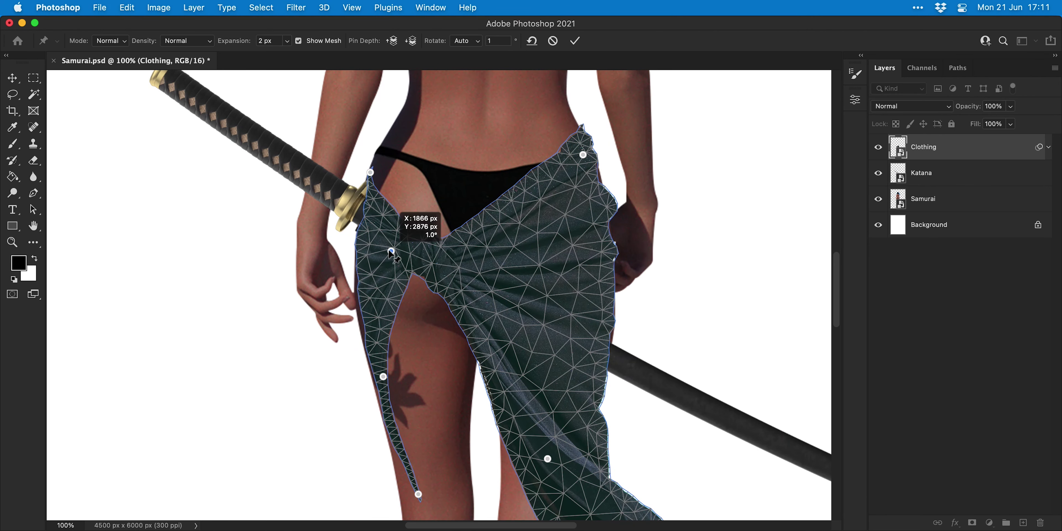
- Adjust the Puppet Warp pins so the narrow hanging strip follows the leg and the waistline fits the hips
{"action": "left_click_drag", "start_coordinate": [391, 251], "coordinate": [387, 252]}
{"action": "left_click_drag", "start_coordinate": [383, 377], "coordinate": [379, 380]}
{"action": "scroll", "coordinate": [383, 379], "scroll_direction": "down", "scroll_amount": 3}
{"action": "left_click_drag", "start_coordinate": [429, 417], "coordinate": [412, 419]}
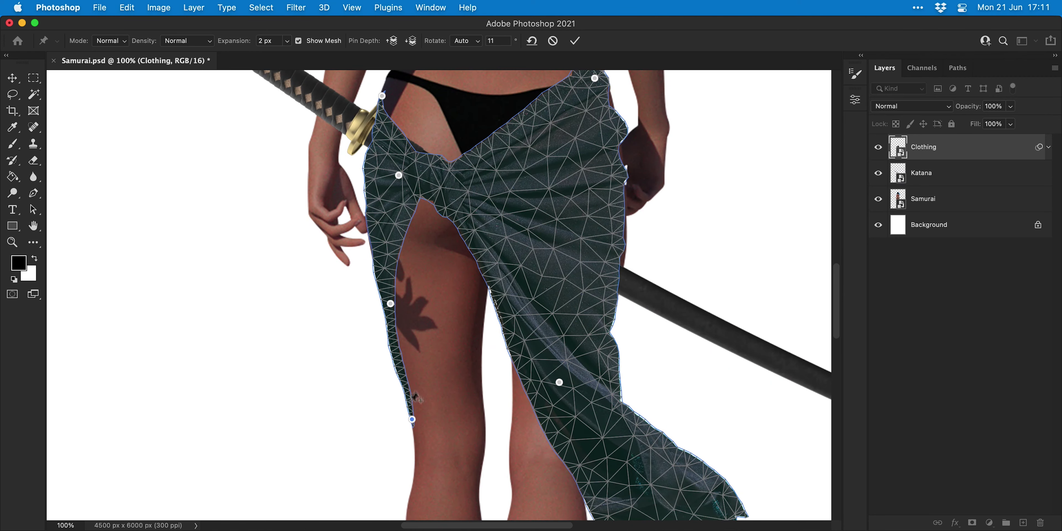
{"action": "scroll", "coordinate": [416, 398], "scroll_direction": "up", "scroll_amount": 5}
{"action": "scroll", "coordinate": [416, 398], "scroll_direction": "right", "scroll_amount": 2}
{"action": "left_click_drag", "start_coordinate": [486, 210], "coordinate": [443, 257]}
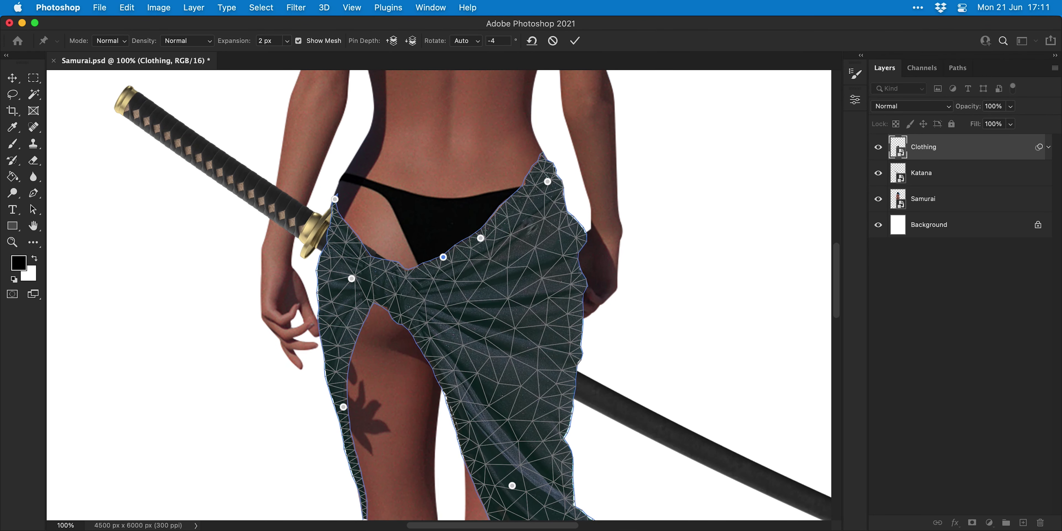
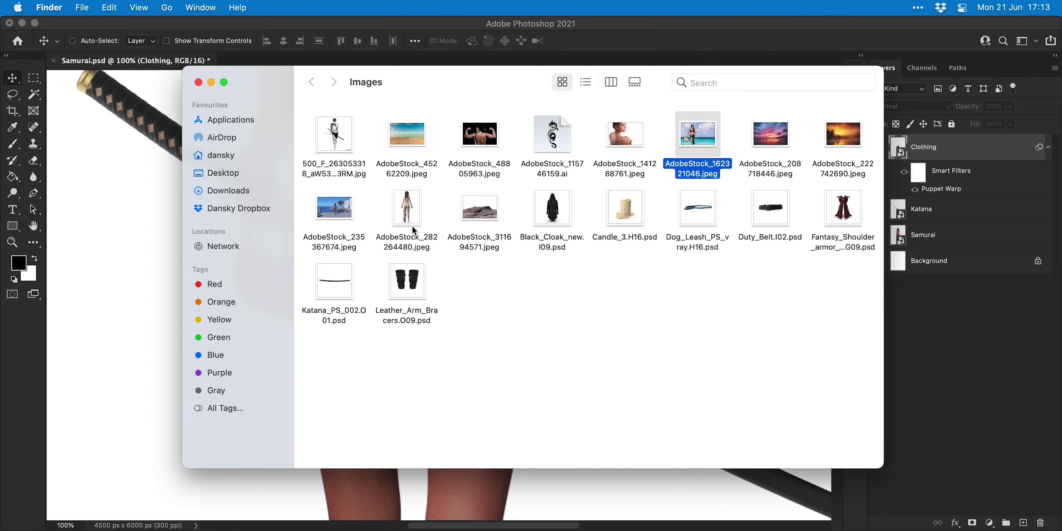
- Open AdobeStock_282264480.jpeg in Photoshop, select the hips and thighs with the Magic Wand, and set its tolerance to 40
{"action": "right_click", "coordinate": [413, 227]}
{"action": "mouse_move", "coordinate": [444, 247]}
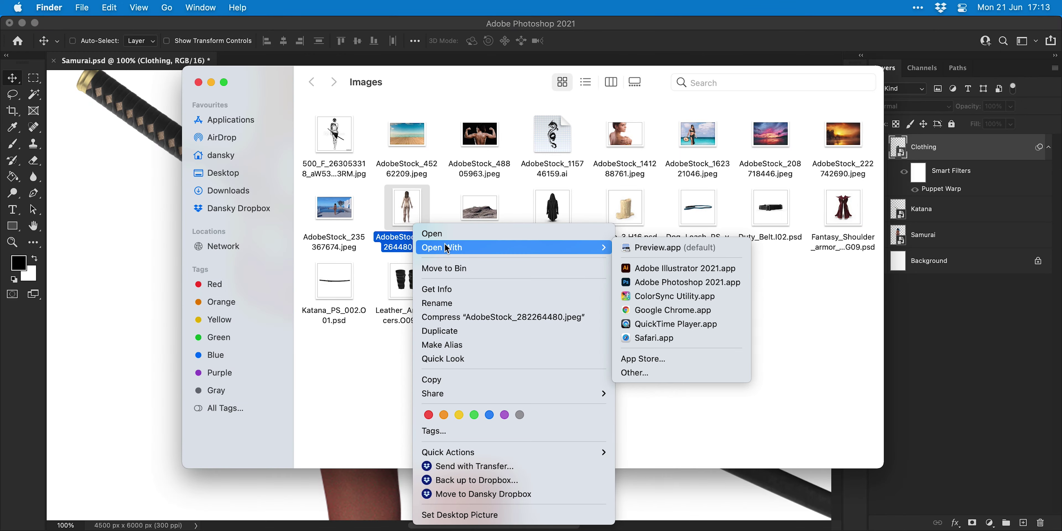
{"action": "left_click", "coordinate": [646, 282]}
{"action": "key", "text": "shift+w"}
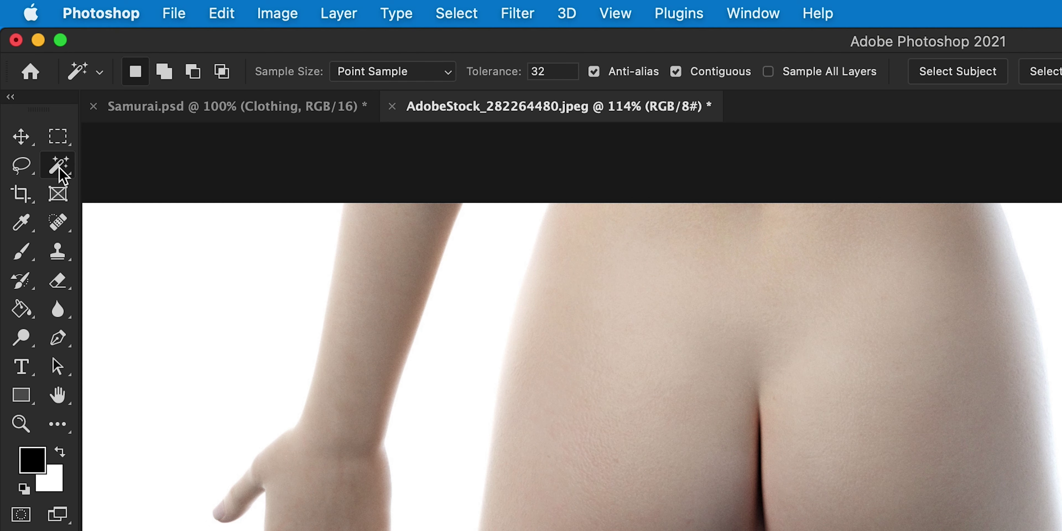
{"action": "left_click", "coordinate": [597, 502]}
{"action": "left_click", "coordinate": [610, 356], "text": "shift"}
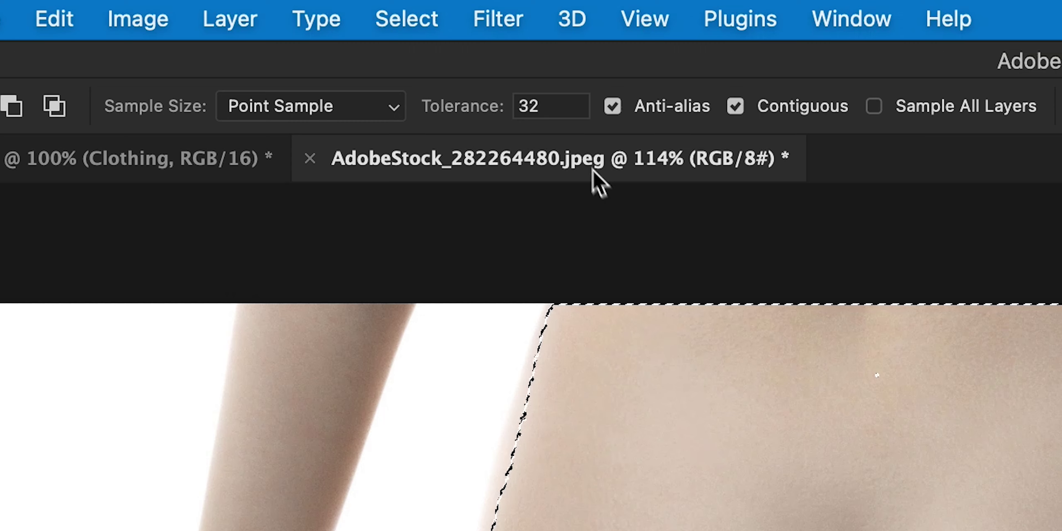
{"action": "left_click", "coordinate": [319, 40]}
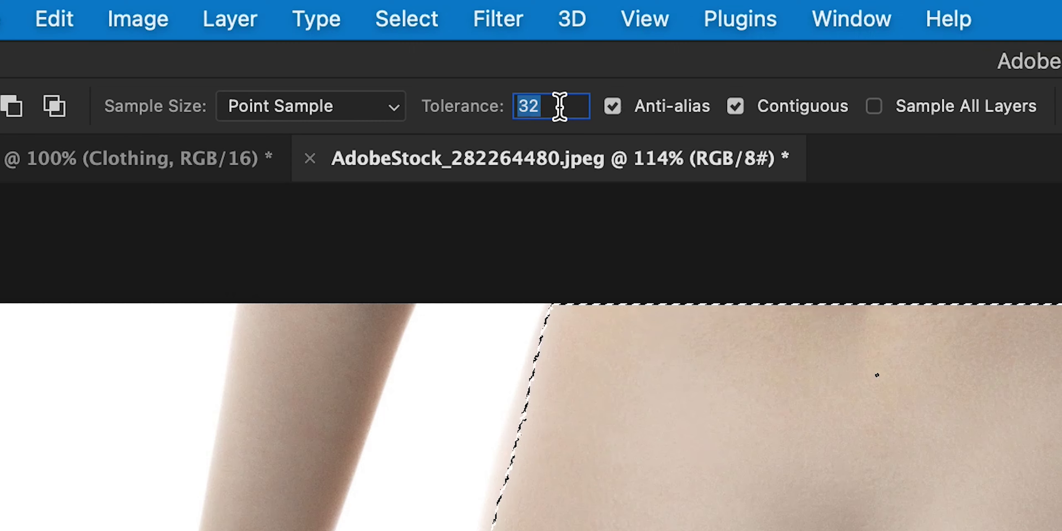
{"action": "type", "text": "40"}
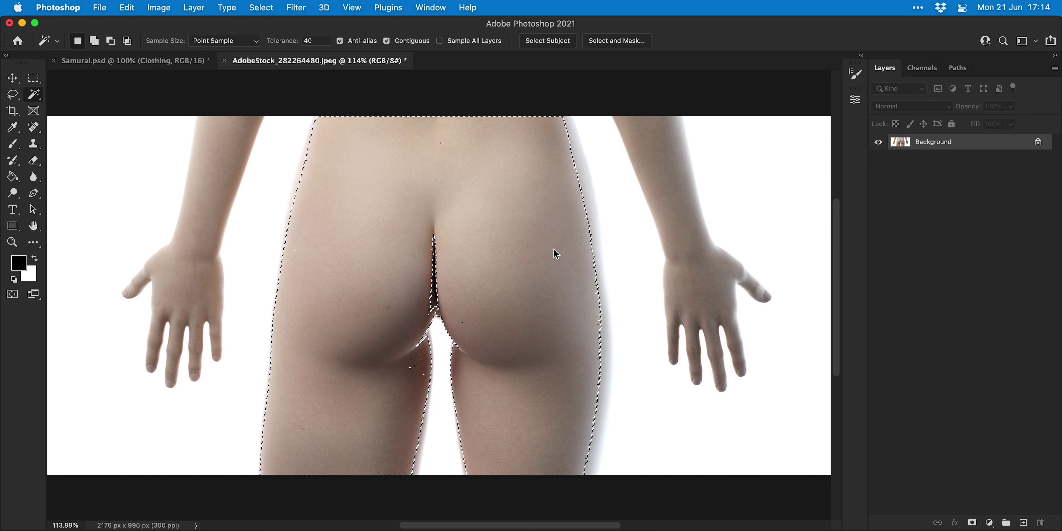
- Cut the selection, paste it into Samurai.psd at 50% opacity, and scale and align it over the figure's hips
{"action": "key", "text": "super+x"}
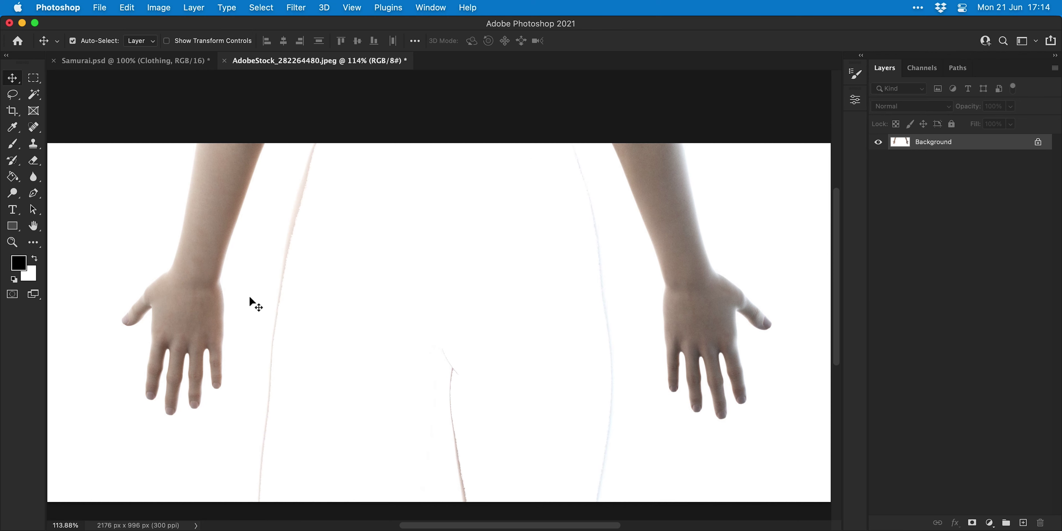
{"action": "key", "text": "ctrl+Tab"}
{"action": "key", "text": "super+v"}
{"action": "key", "text": "v"}
{"action": "key", "text": "5"}
{"action": "key", "text": "super+t"}
{"action": "left_click_drag", "start_coordinate": [568, 118], "coordinate": [549, 140]}
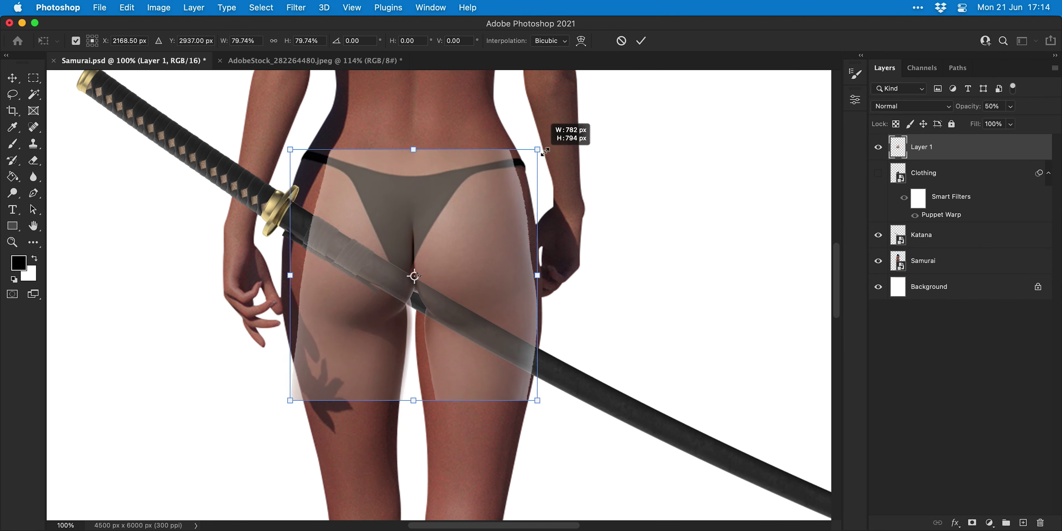
{"action": "mouse_move", "coordinate": [520, 238]}
{"action": "left_mouse_down"}
{"action": "mouse_move", "coordinate": [509, 180]}
{"action": "mouse_move", "coordinate": [505, 234]}
{"action": "left_mouse_up"}
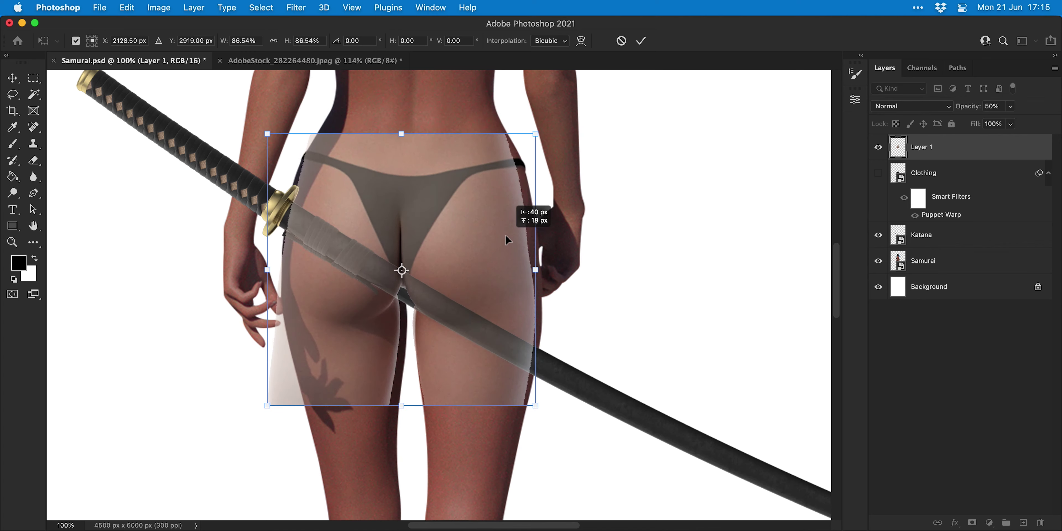
{"action": "key", "text": "Return"}
- Restore the pasted layer's opacity to 100% and hide its contents with a black layer mask
{"action": "left_click_drag", "start_coordinate": [1010, 106], "coordinate": [1036, 123]}
{"action": "left_click_drag", "start_coordinate": [1016, 213], "coordinate": [1033, 212]}
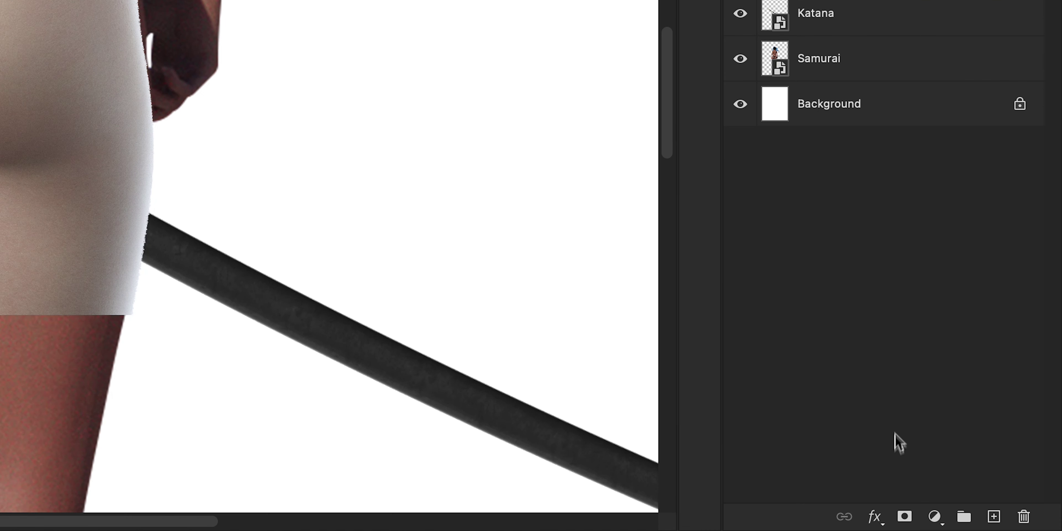
{"action": "left_click", "coordinate": [903, 515], "text": "alt"}
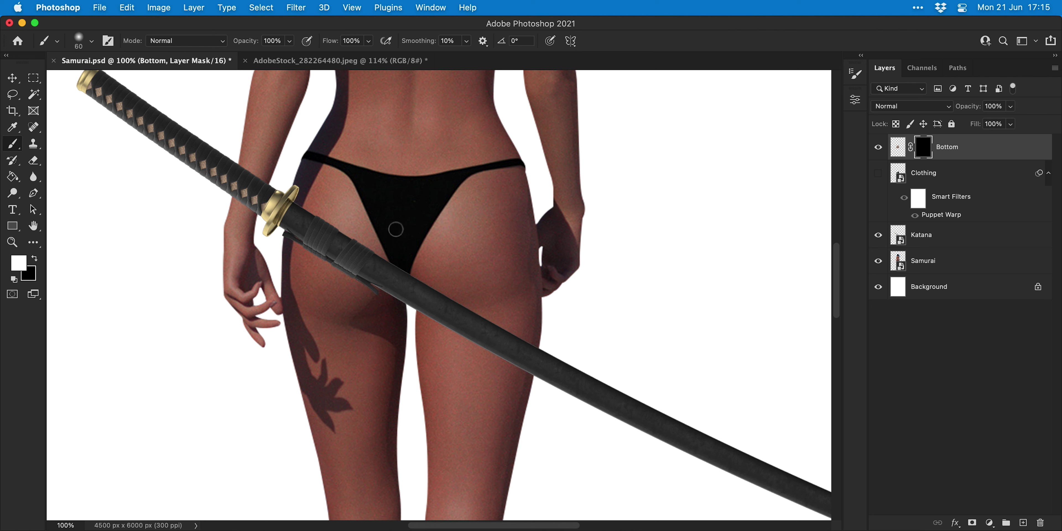
- Paint white on the Bottom layer's mask to cover the black underwear, and clean up the waist edge in black
{"action": "key", "text": "bracketright"}
{"action": "key", "text": "bracketright"}
{"action": "key", "text": "bracketright"}
{"action": "key", "text": "bracketright"}
{"action": "key", "text": "bracketright"}
{"action": "key", "text": "bracketright"}
{"action": "mouse_move", "coordinate": [396, 229]}
{"action": "left_mouse_down"}
{"action": "mouse_move", "coordinate": [386, 271]}
{"action": "mouse_move", "coordinate": [344, 289]}
{"action": "mouse_move", "coordinate": [435, 264]}
{"action": "mouse_move", "coordinate": [340, 162]}
{"action": "mouse_move", "coordinate": [293, 159]}
{"action": "left_mouse_up"}
{"action": "key", "text": "bracketleft"}
{"action": "key", "text": "bracketleft"}
{"action": "key", "text": "bracketleft"}
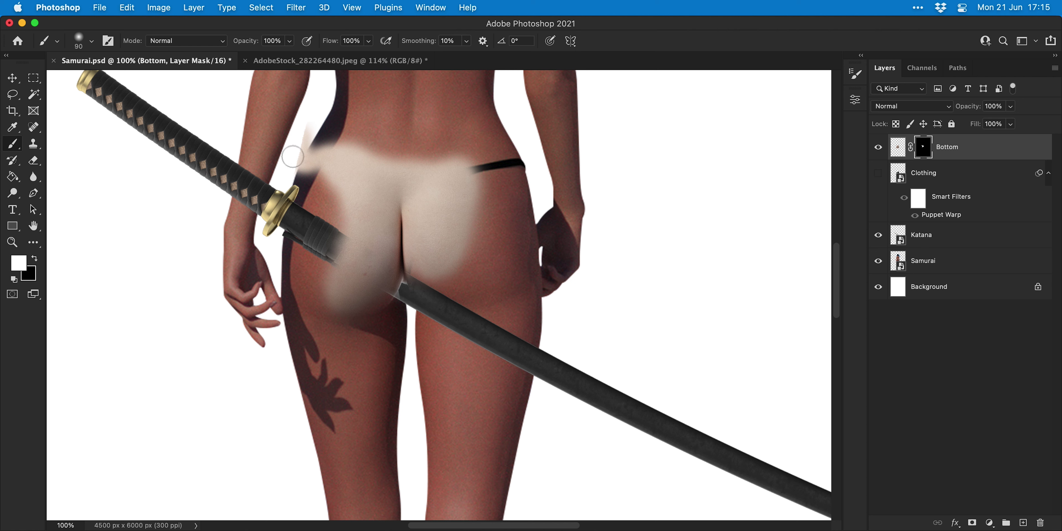
{"action": "key", "text": "x"}
{"action": "left_click_drag", "start_coordinate": [292, 157], "coordinate": [325, 165]}
{"action": "key", "text": "x"}
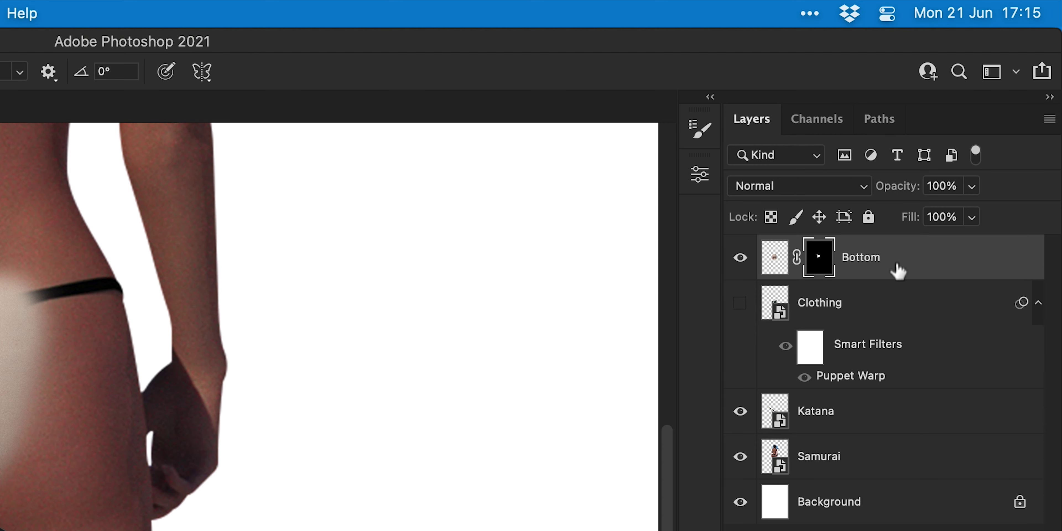
- Move the Bottom layer below Katana and clip it to the Samurai layer
{"action": "left_click_drag", "start_coordinate": [971, 152], "coordinate": [970, 251]}
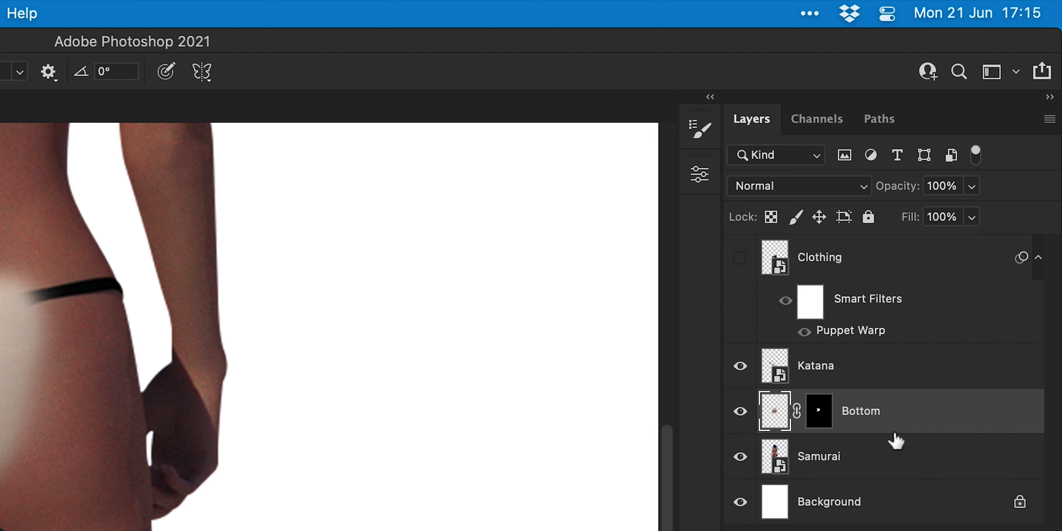
{"action": "right_click", "coordinate": [873, 418]}
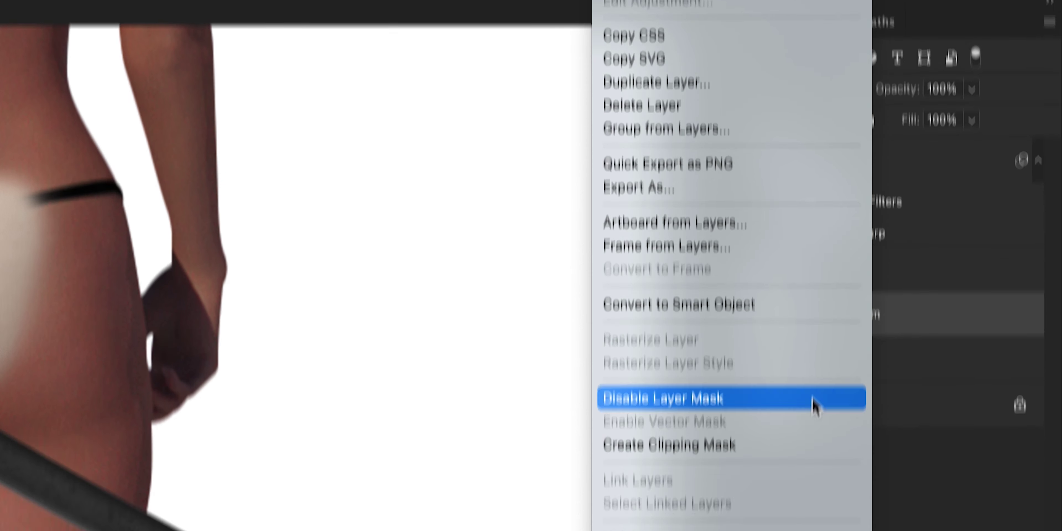
{"action": "left_click", "coordinate": [792, 530]}
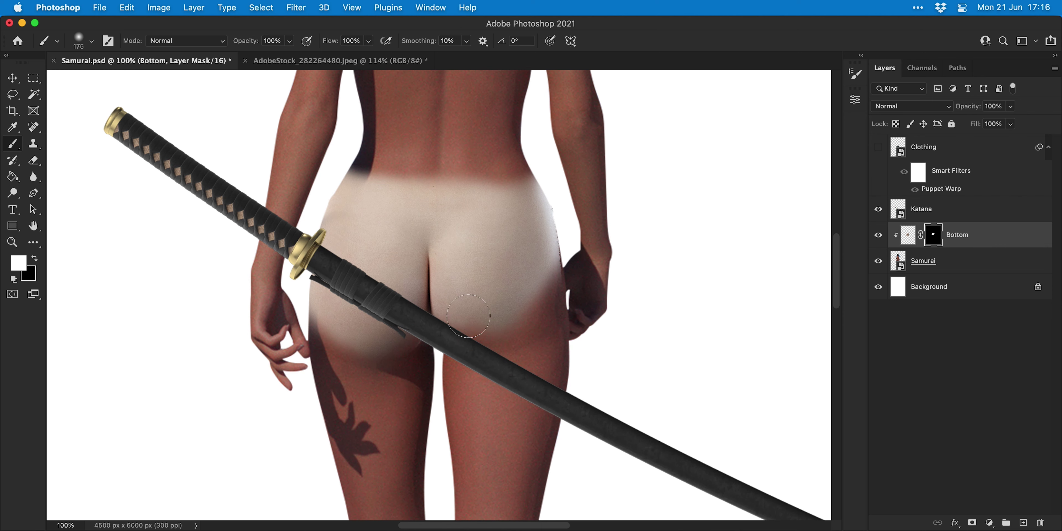
- Switch to a smaller black brush for refining the Bottom layer's mask
{"action": "key", "text": "x"}
{"action": "key", "text": "bracketleft"}
{"action": "key", "text": "bracketleft"}
{"action": "key", "text": "bracketleft"}
{"action": "key", "text": "bracketleft"}
{"action": "key", "text": "bracketleft"}
{"action": "key", "text": "bracketleft"}
{"action": "key", "text": "bracketleft"}
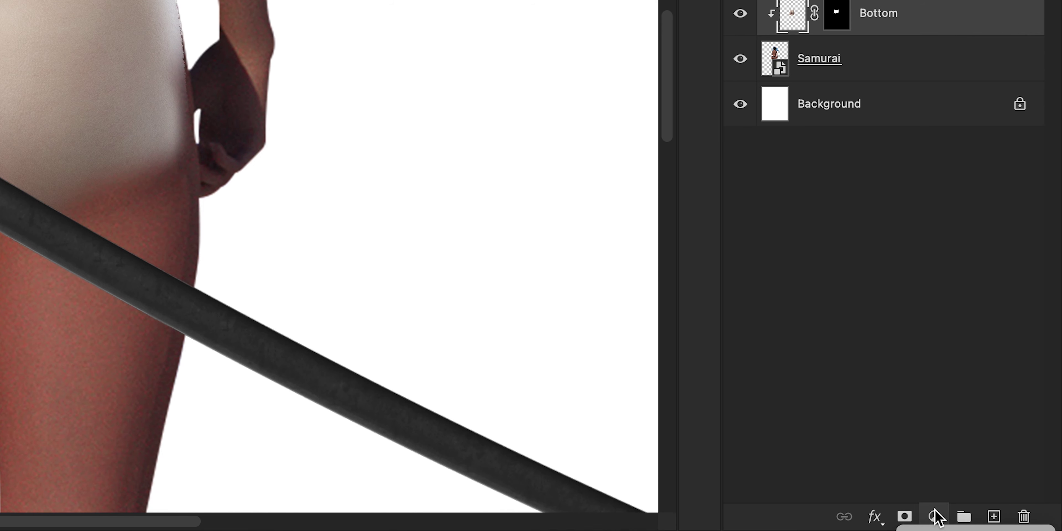
- Add a Color Balance adjustment layer above Bottom and clip it to the layers below
{"action": "left_click", "coordinate": [934, 516]}
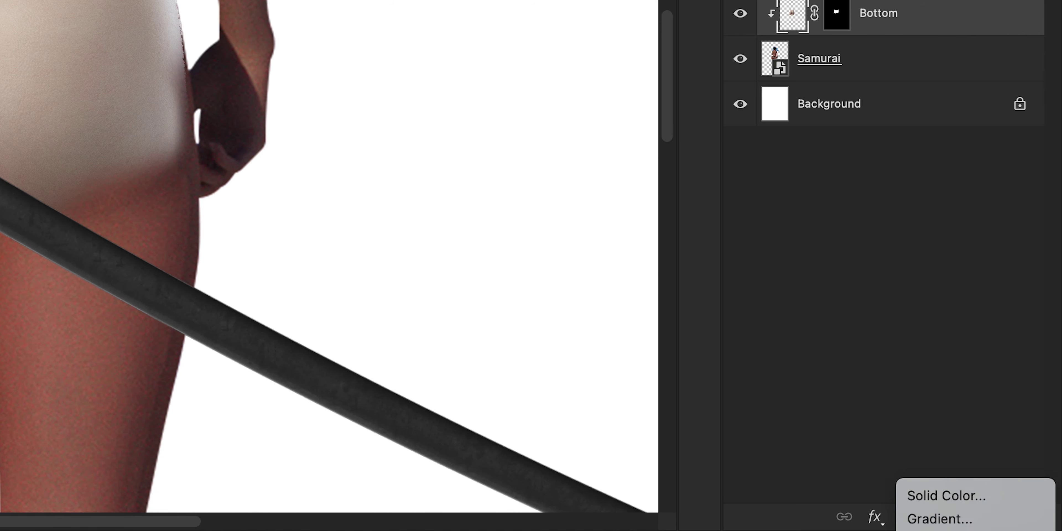
{"action": "left_click", "coordinate": [947, 520]}
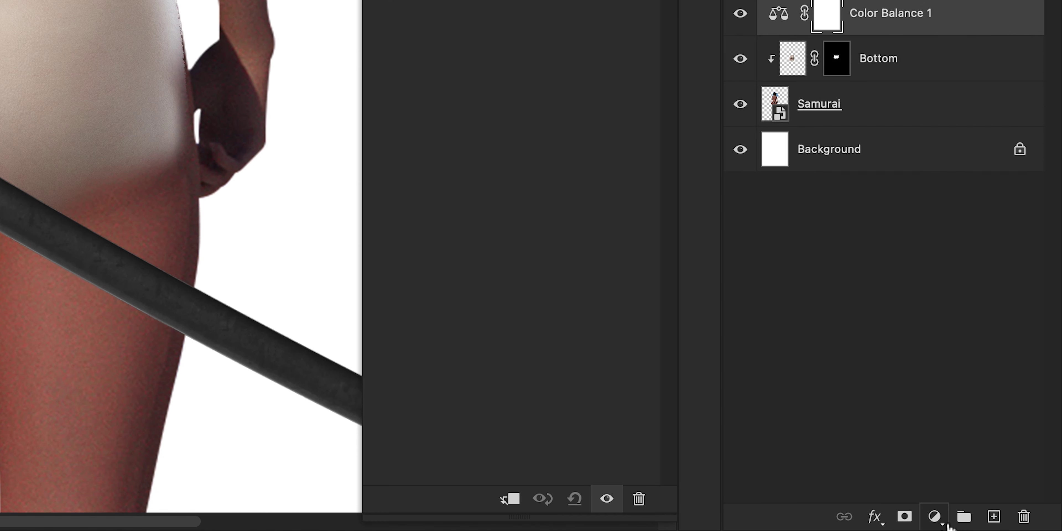
{"action": "left_click", "coordinate": [511, 499]}
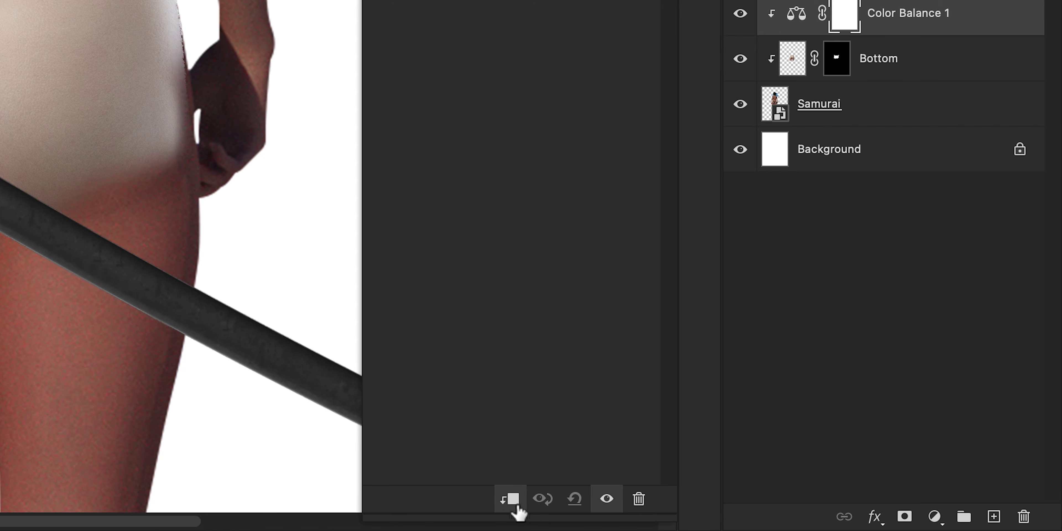
- Add a clipped Curves adjustment layer and darken the tones by setting a curve point at input 89, output 74
{"action": "left_click", "coordinate": [934, 516]}
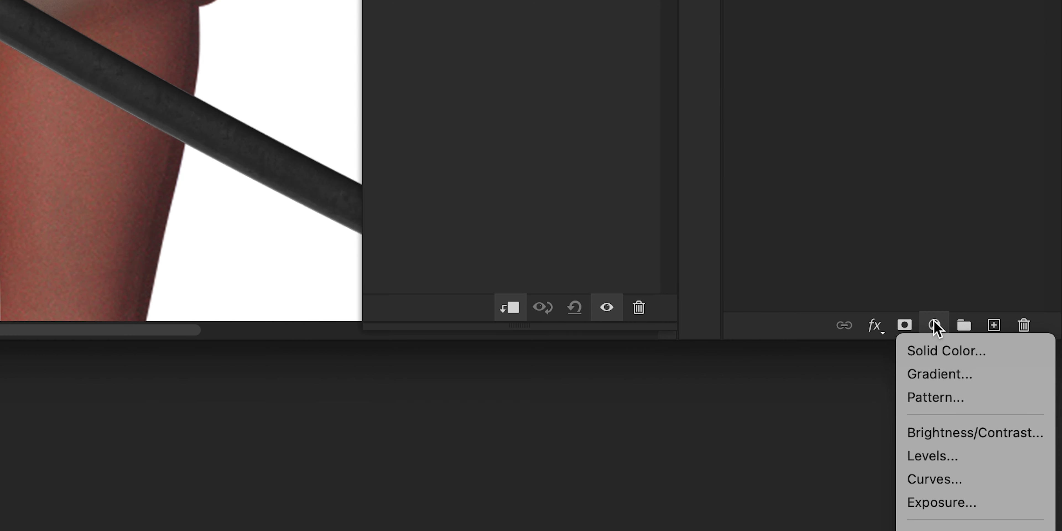
{"action": "left_click", "coordinate": [967, 477]}
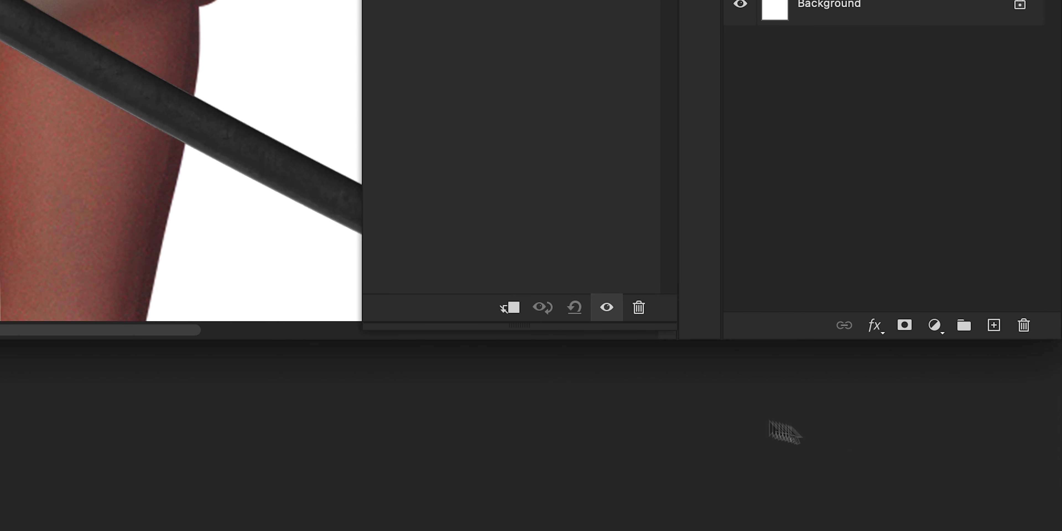
{"action": "left_click", "coordinate": [512, 309]}
{"action": "left_click_drag", "start_coordinate": [740, 226], "coordinate": [740, 227]}
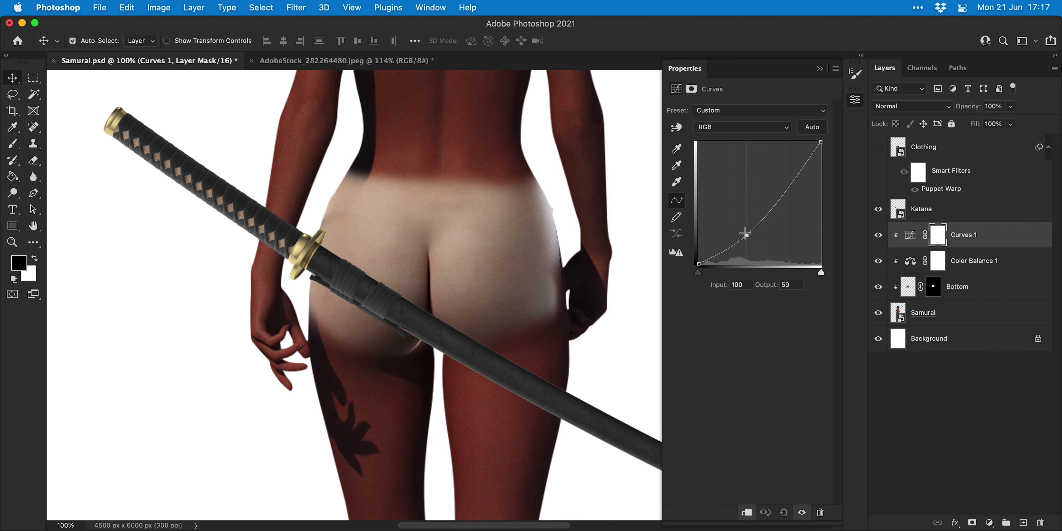
- Release the Bottom layer's clipping mask and select the Color Balance 1 layer
{"action": "right_click", "coordinate": [965, 288]}
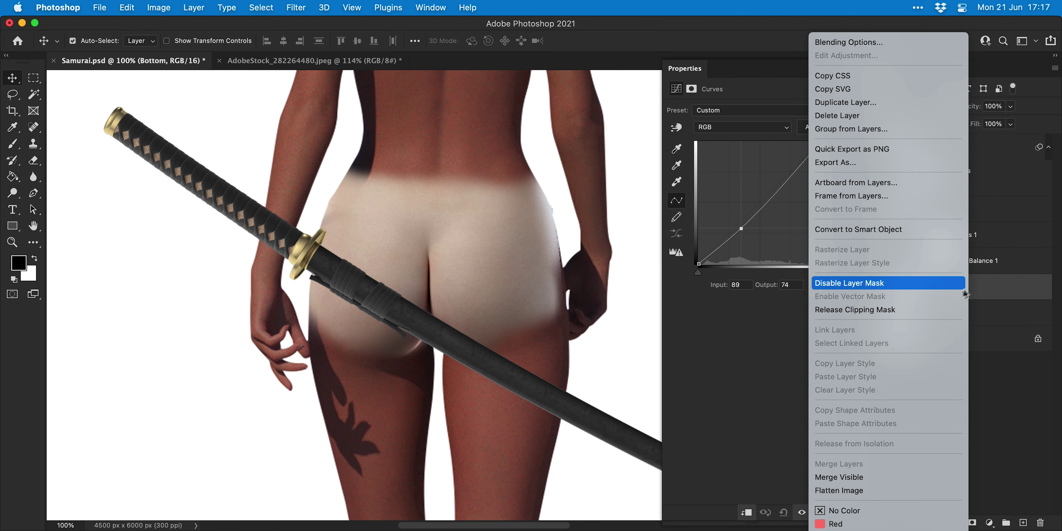
{"action": "left_click", "coordinate": [942, 309]}
{"action": "left_click", "coordinate": [962, 266]}
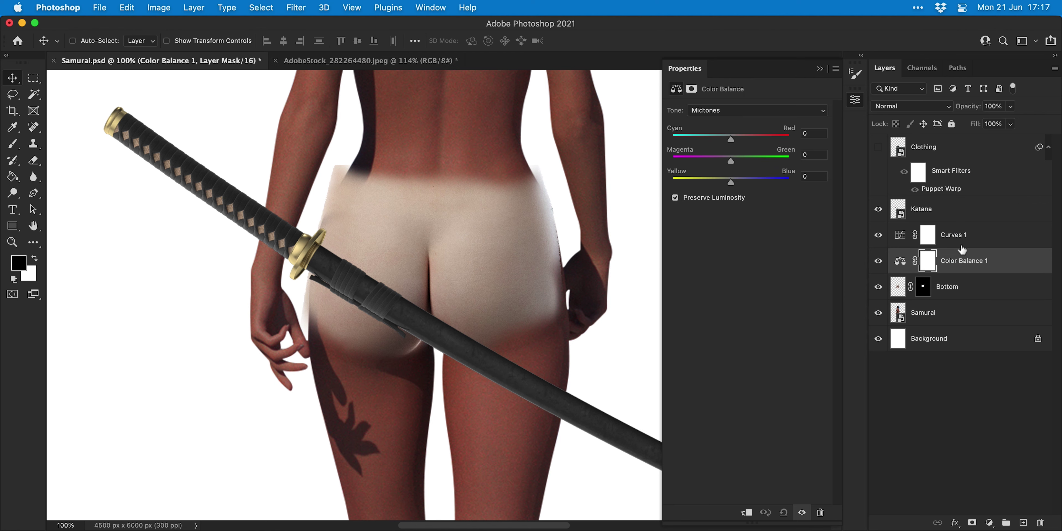
- Clip the Curves 1 and Color Balance 1 layers to the Bottom layer and select Bottom's layer mask
{"action": "left_click", "coordinate": [962, 239], "text": "shift"}
{"action": "right_click", "coordinate": [963, 239]}
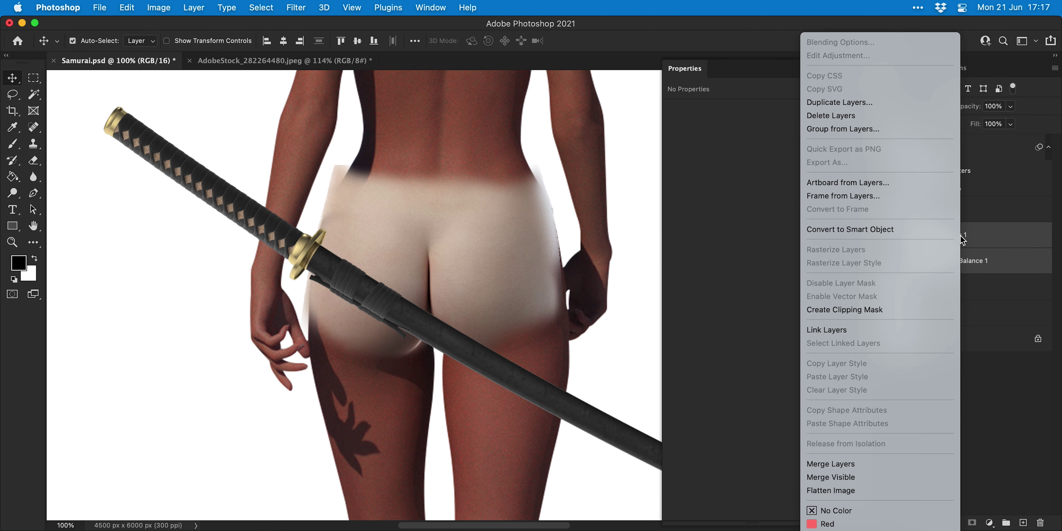
{"action": "left_click", "coordinate": [920, 309]}
{"action": "left_click", "coordinate": [923, 286]}
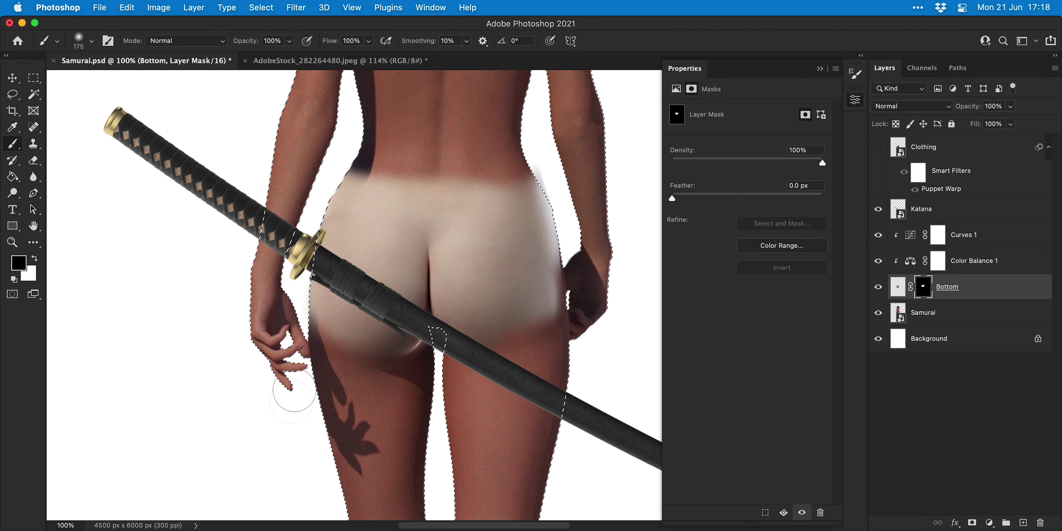
- Refine the Curves 1 adjustment, raising the Red channel with a point at input 87, output 99
{"action": "left_click", "coordinate": [963, 235]}
{"action": "left_click_drag", "start_coordinate": [647, 310], "coordinate": [636, 280]}
{"action": "left_click", "coordinate": [641, 169]}
{"action": "left_click", "coordinate": [642, 182]}
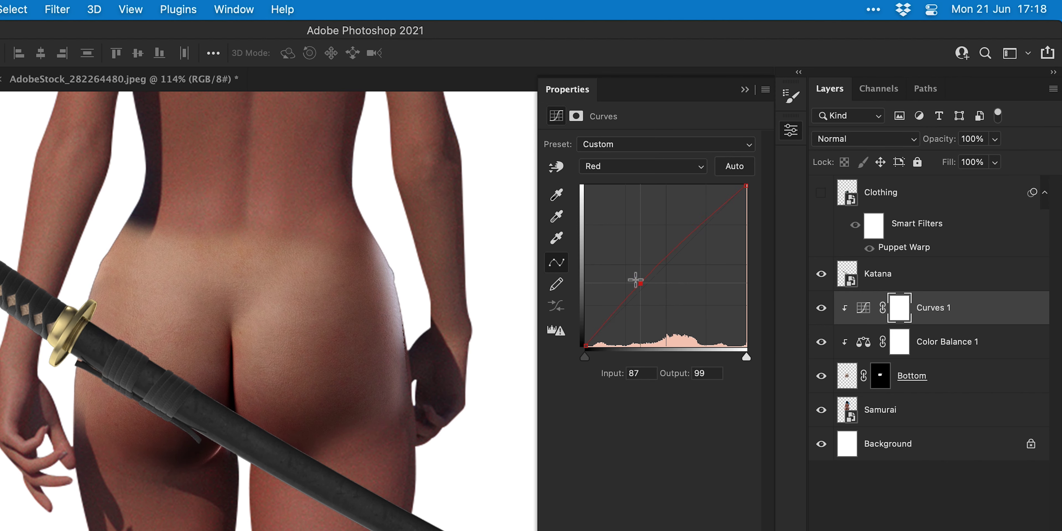
- Replace the Color Balance 1 layer with a Levels adjustment clipped to Bottom and set its midtones to 0.72
{"action": "left_click_drag", "start_coordinate": [937, 351], "coordinate": [941, 321]}
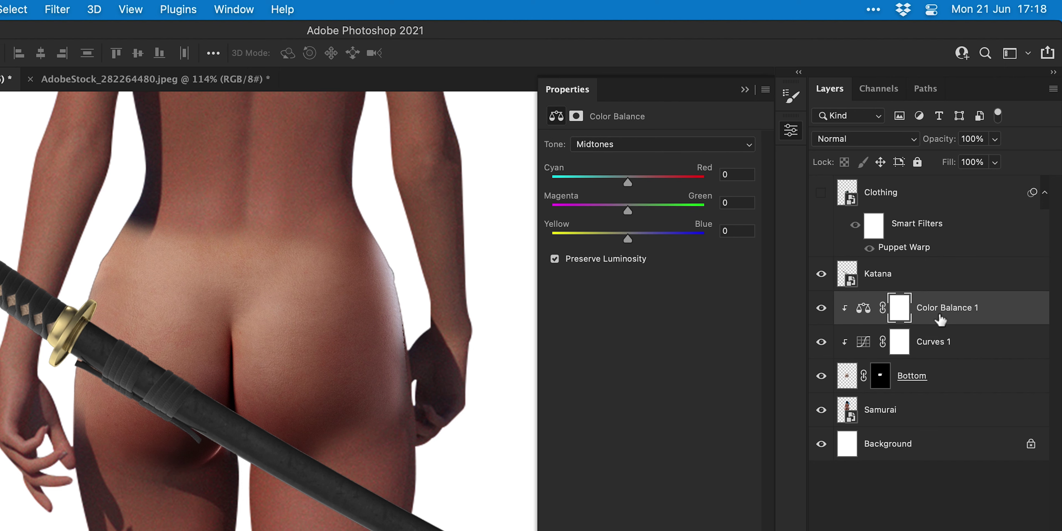
{"action": "key", "text": "Delete"}
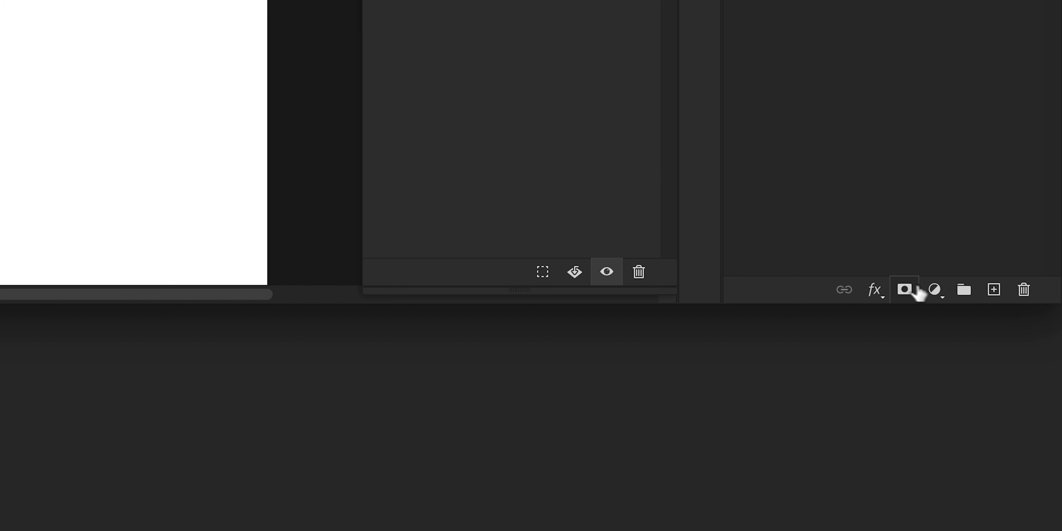
{"action": "left_click", "coordinate": [934, 290]}
{"action": "left_click", "coordinate": [941, 412]}
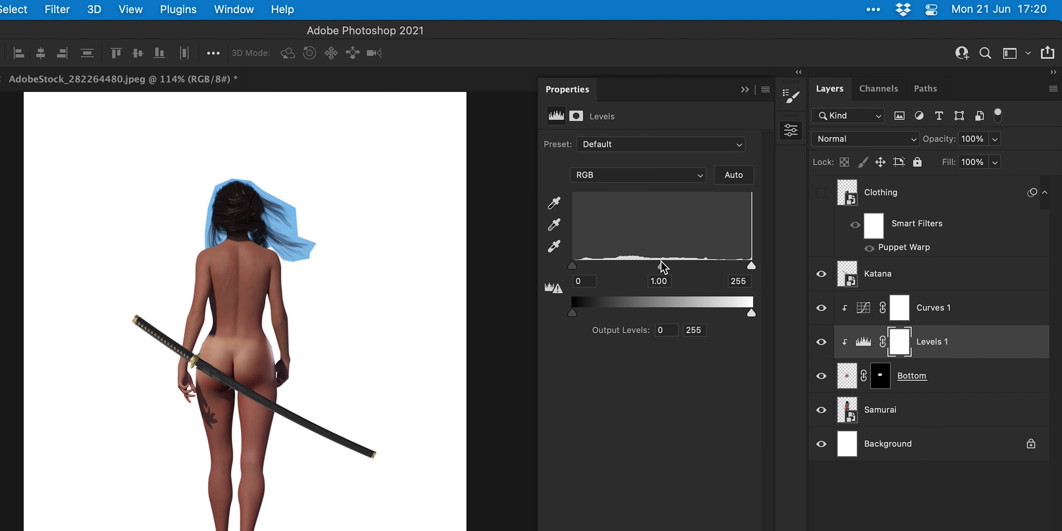
{"action": "left_click_drag", "start_coordinate": [660, 264], "coordinate": [679, 264]}
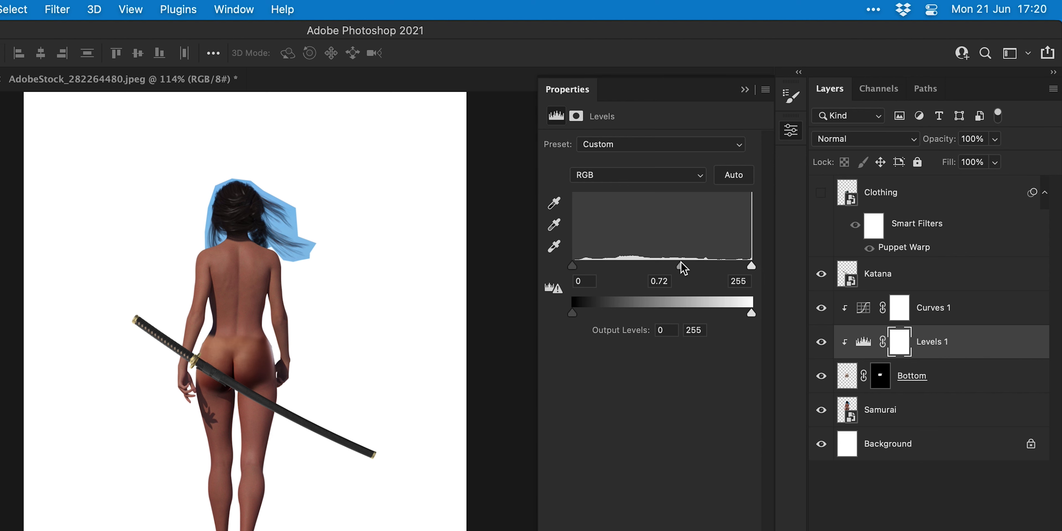
{"action": "left_click_drag", "start_coordinate": [751, 312], "coordinate": [732, 314]}
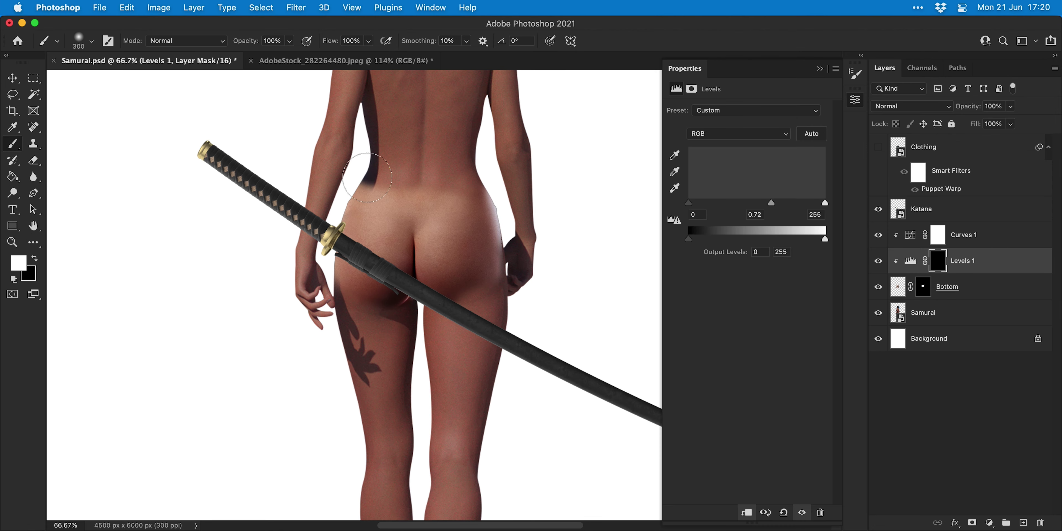
- Paint white on the black Levels 1 mask across the waist transition, enlarging the soft brush to 600
{"action": "mouse_move", "coordinate": [367, 178]}
{"action": "left_mouse_down"}
{"action": "mouse_move", "coordinate": [396, 193]}
{"action": "mouse_move", "coordinate": [495, 198]}
{"action": "left_mouse_up"}
{"action": "key", "text": "bracketright"}
{"action": "key", "text": "bracketright"}
{"action": "key", "text": "bracketright"}
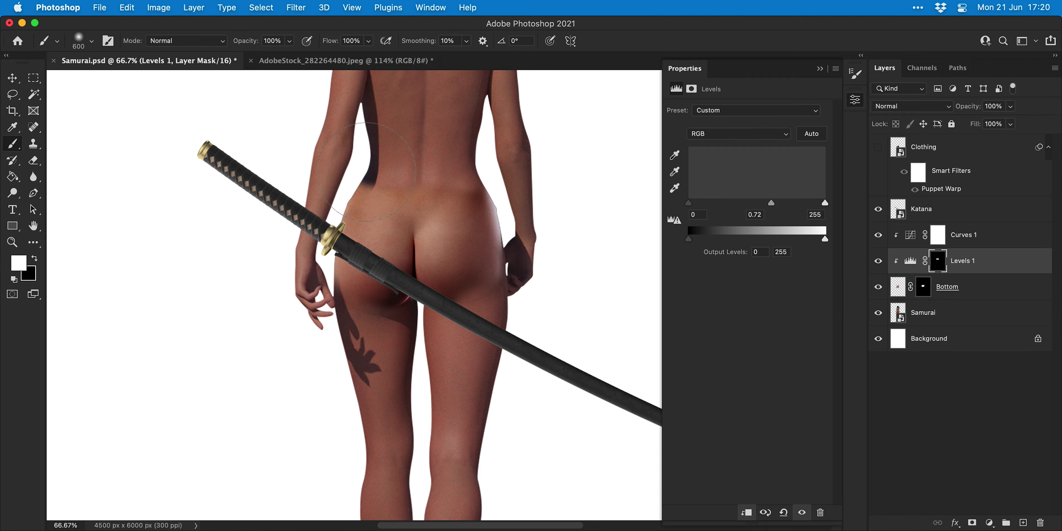
- Adjust Levels 1 with Red midtones at 1.04, RGB midtones at 0.75 and the RGB output white level at 243
{"action": "key", "text": "alt+3"}
{"action": "left_click_drag", "start_coordinate": [756, 203], "coordinate": [753, 206]}
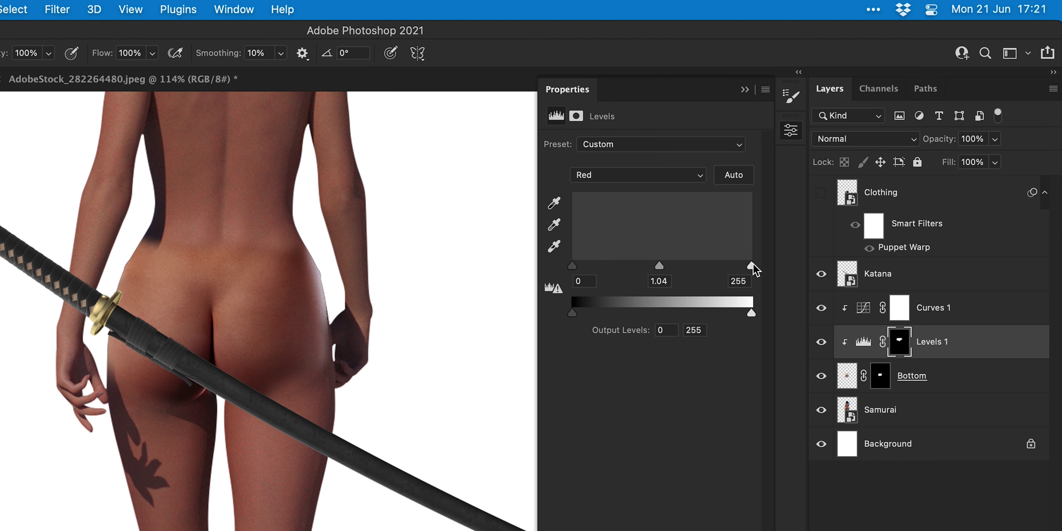
{"action": "key", "text": "alt+2"}
{"action": "left_click_drag", "start_coordinate": [659, 266], "coordinate": [679, 270]}
{"action": "left_click_drag", "start_coordinate": [751, 314], "coordinate": [744, 315]}
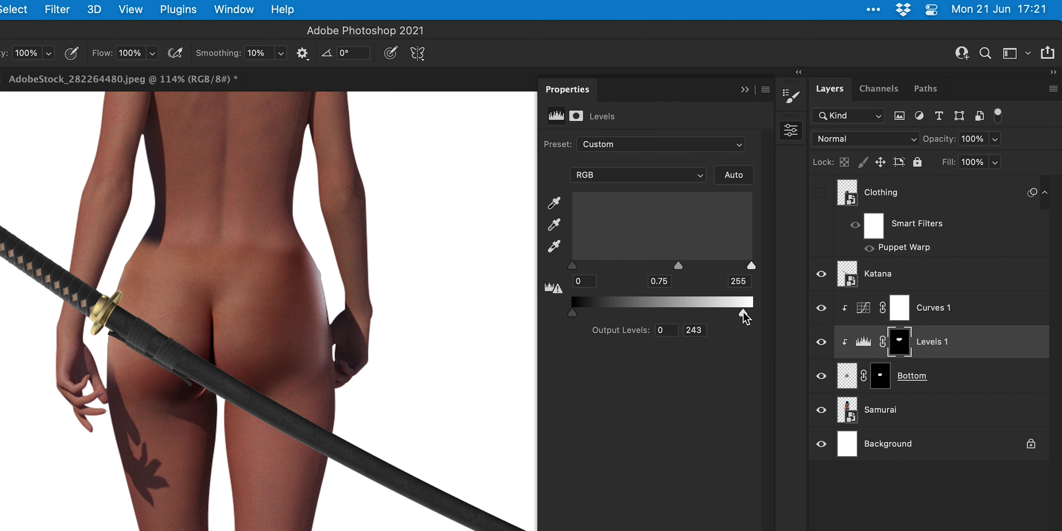
- Select the Bottom layer's mask and swap the brush colors to refine the waist transition
{"action": "left_click", "coordinate": [879, 375]}
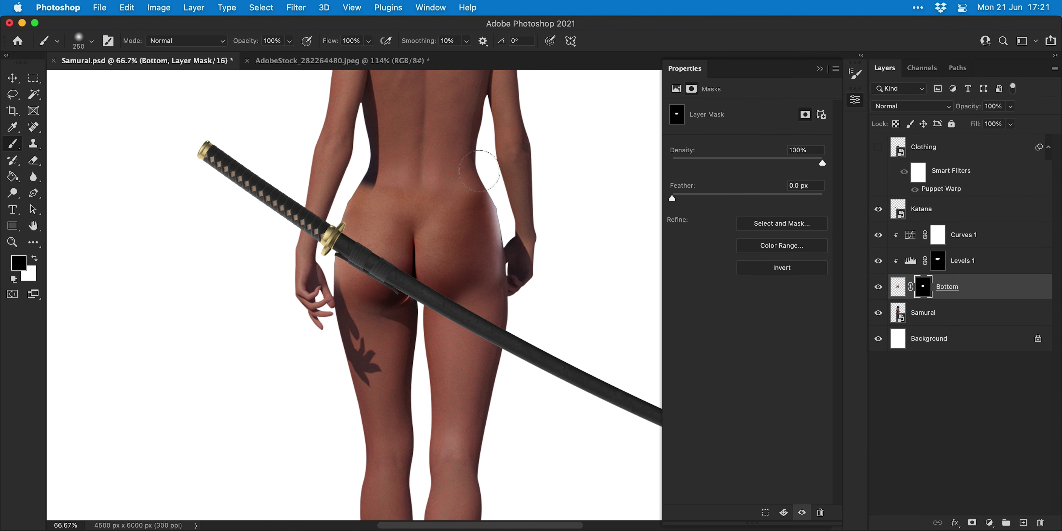
{"action": "key", "text": "x"}
{"action": "key", "text": "ctrl+0"}
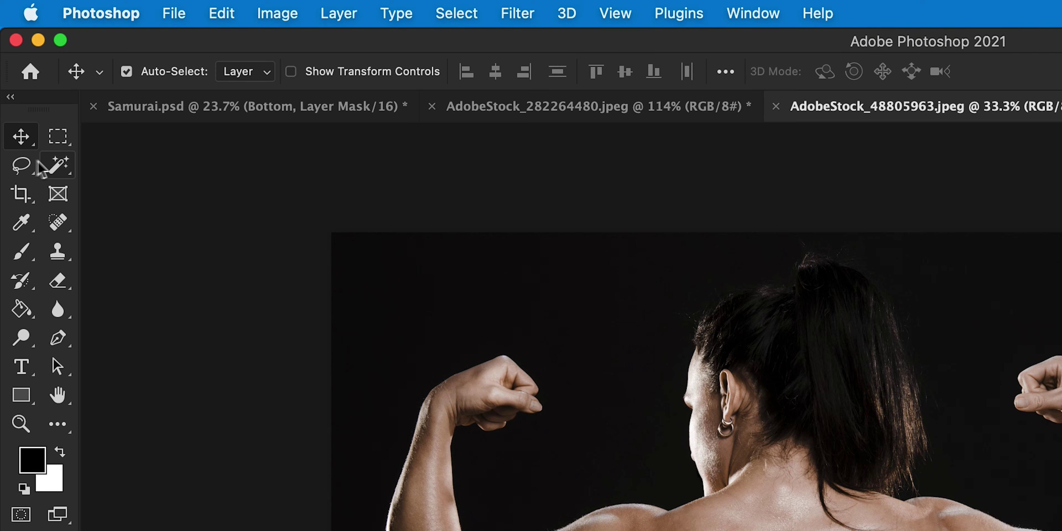
- Lasso the muscular back in AdobeStock_48805963.jpeg and place it, scaled down, as the Muscles layer over the samurai's back
{"action": "left_click", "coordinate": [13, 94]}
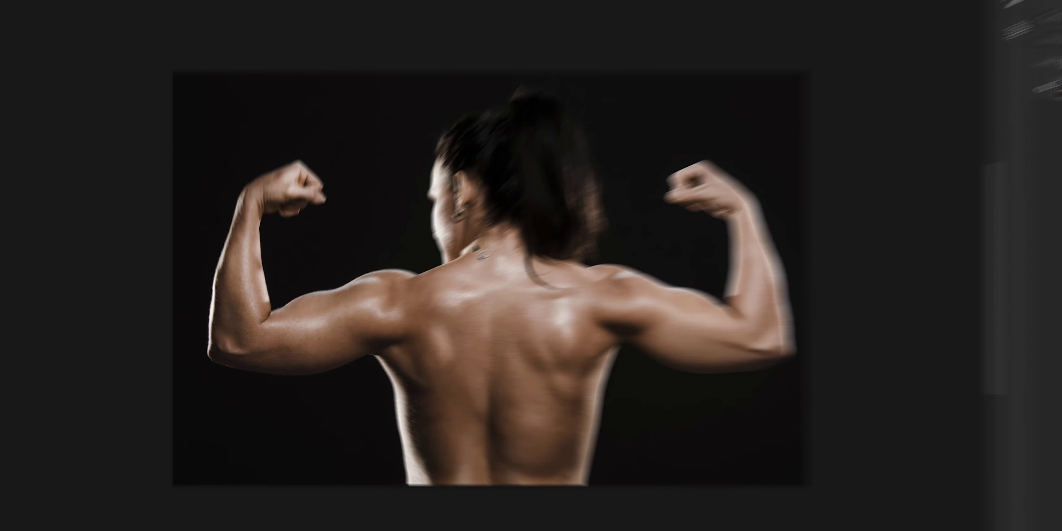
{"action": "mouse_move", "coordinate": [517, 237]}
{"action": "left_mouse_down"}
{"action": "mouse_move", "coordinate": [474, 258]}
{"action": "mouse_move", "coordinate": [427, 268]}
{"action": "mouse_move", "coordinate": [408, 289]}
{"action": "left_mouse_up"}
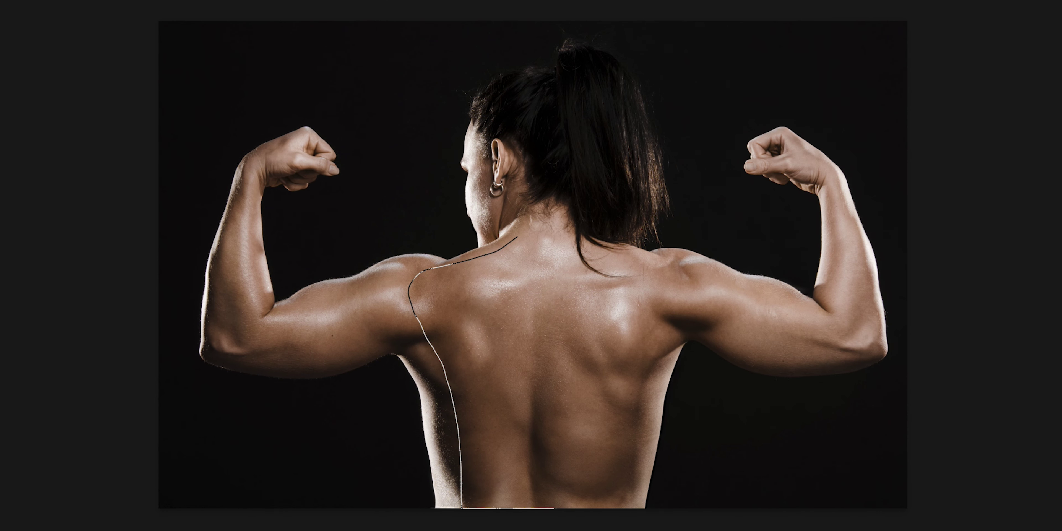
{"action": "left_click_drag", "start_coordinate": [618, 508], "coordinate": [624, 437]}
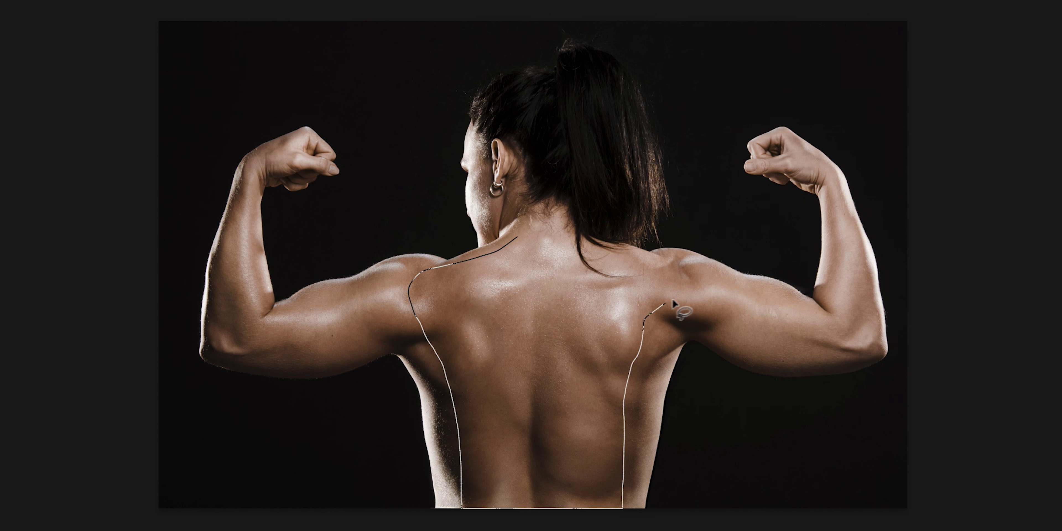
{"action": "mouse_move", "coordinate": [674, 302]}
{"action": "left_mouse_down"}
{"action": "mouse_move", "coordinate": [705, 290]}
{"action": "mouse_move", "coordinate": [683, 269]}
{"action": "left_mouse_up"}
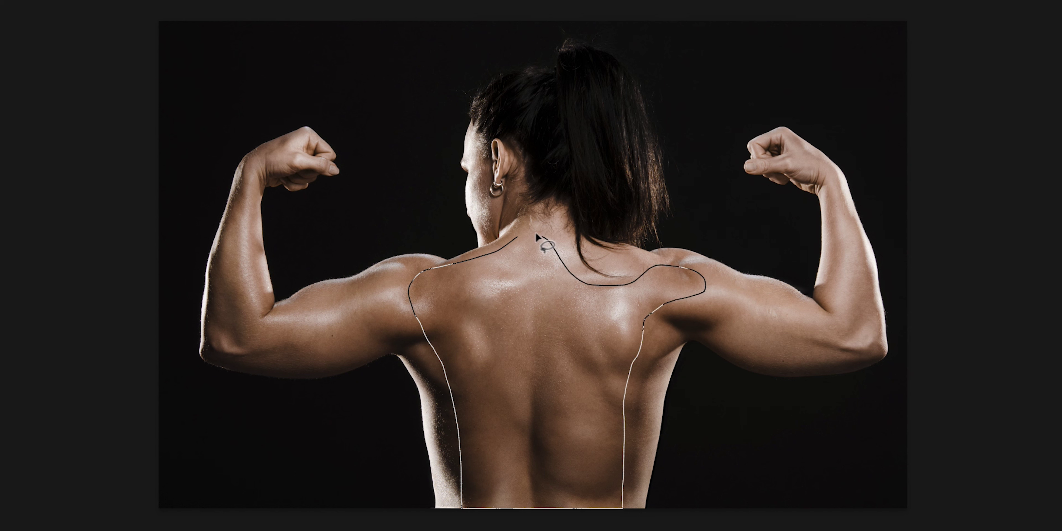
{"action": "left_click_drag", "start_coordinate": [536, 234], "coordinate": [519, 231]}
{"action": "key", "text": "ctrl+BackSpace"}
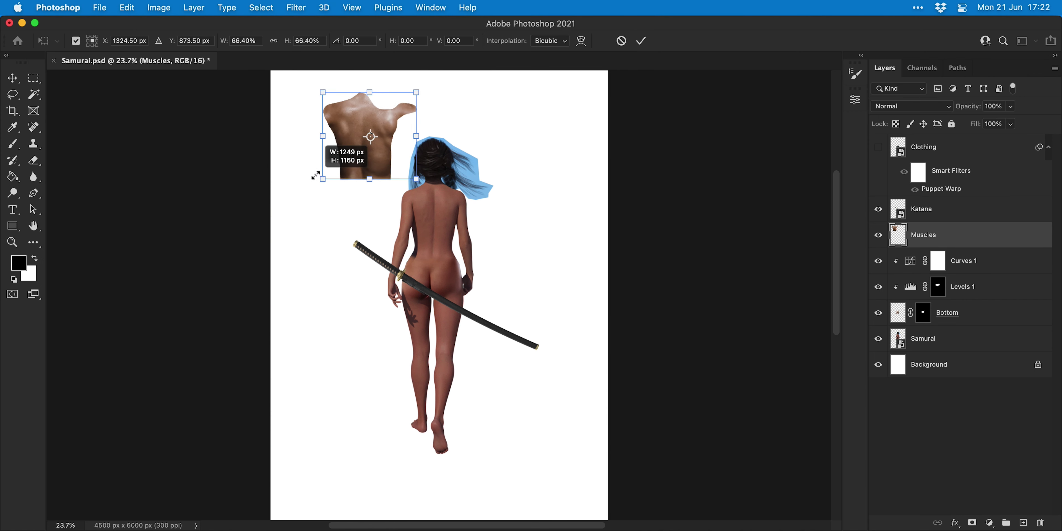
{"action": "left_click_drag", "start_coordinate": [313, 181], "coordinate": [422, 244]}
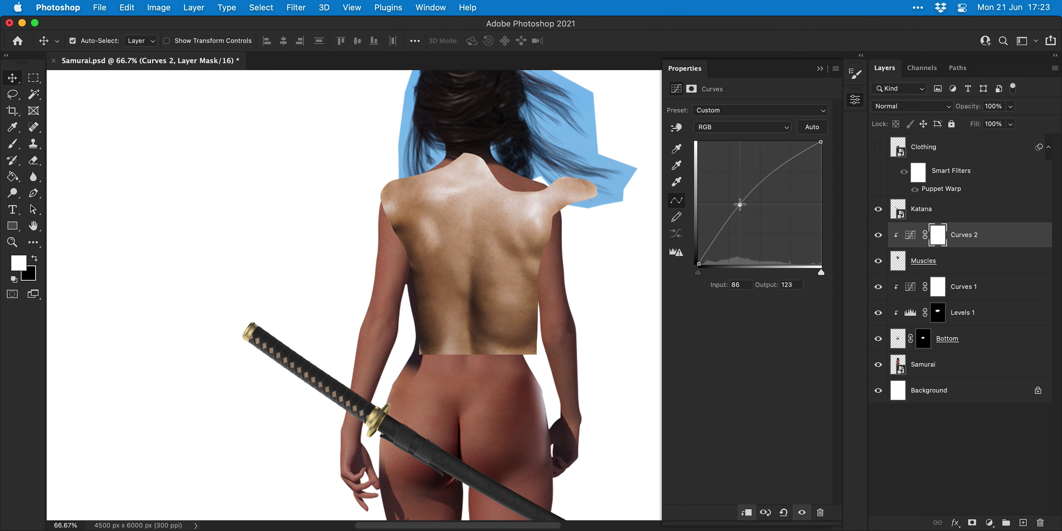
- Raise the Red channel in the Curves 2 adjustment clipped to the Muscles layer
{"action": "left_click", "coordinate": [742, 126]}
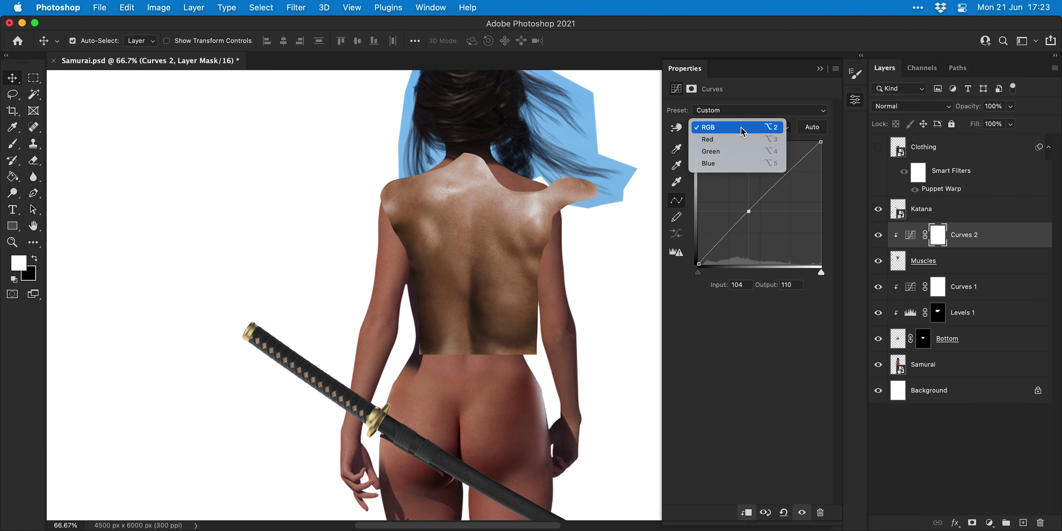
{"action": "left_click", "coordinate": [708, 141]}
{"action": "left_click_drag", "start_coordinate": [749, 213], "coordinate": [749, 200]}
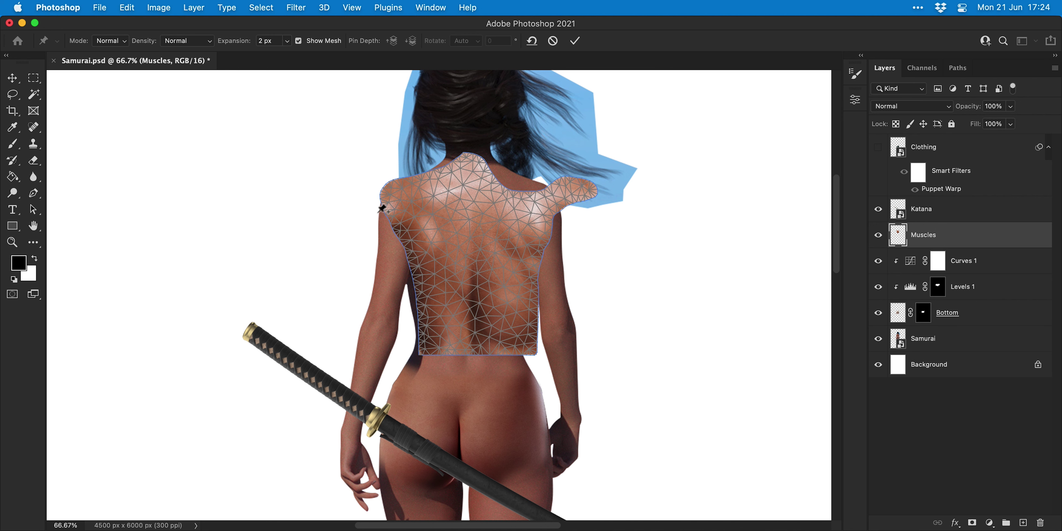
- Puppet Warp the Muscles layer with pins on the neck, shoulders and spine to fit the samurai's back
{"action": "left_click", "coordinate": [398, 207]}
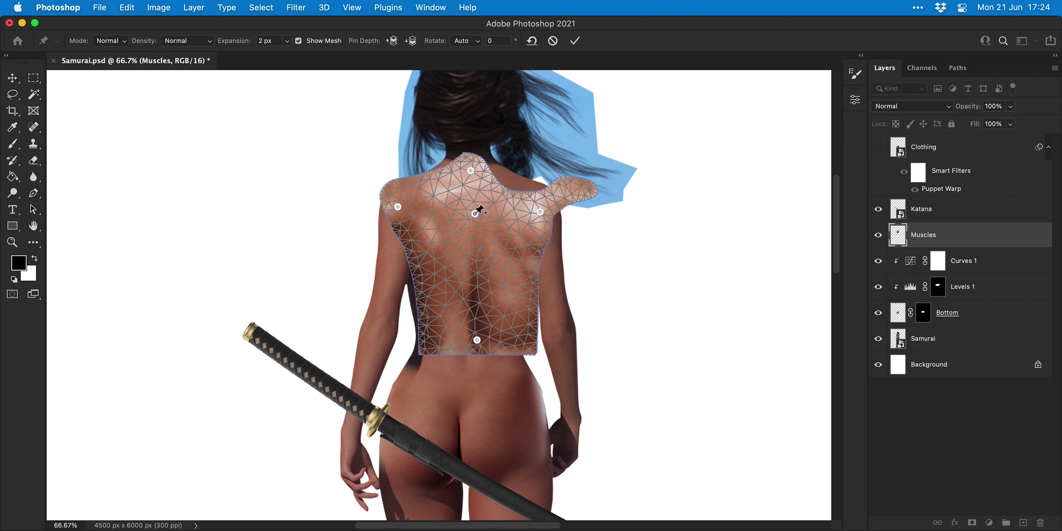
{"action": "left_click_drag", "start_coordinate": [539, 212], "coordinate": [540, 194]}
{"action": "left_click_drag", "start_coordinate": [471, 170], "coordinate": [471, 154]}
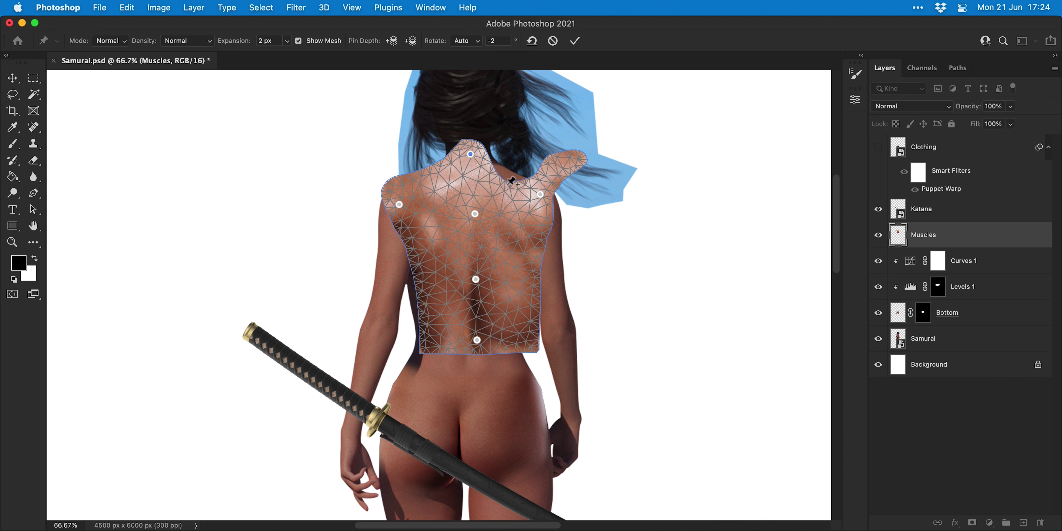
{"action": "left_click", "coordinate": [511, 170]}
{"action": "left_click", "coordinate": [498, 168]}
{"action": "left_click_drag", "start_coordinate": [540, 194], "coordinate": [531, 188]}
{"action": "left_click", "coordinate": [526, 227]}
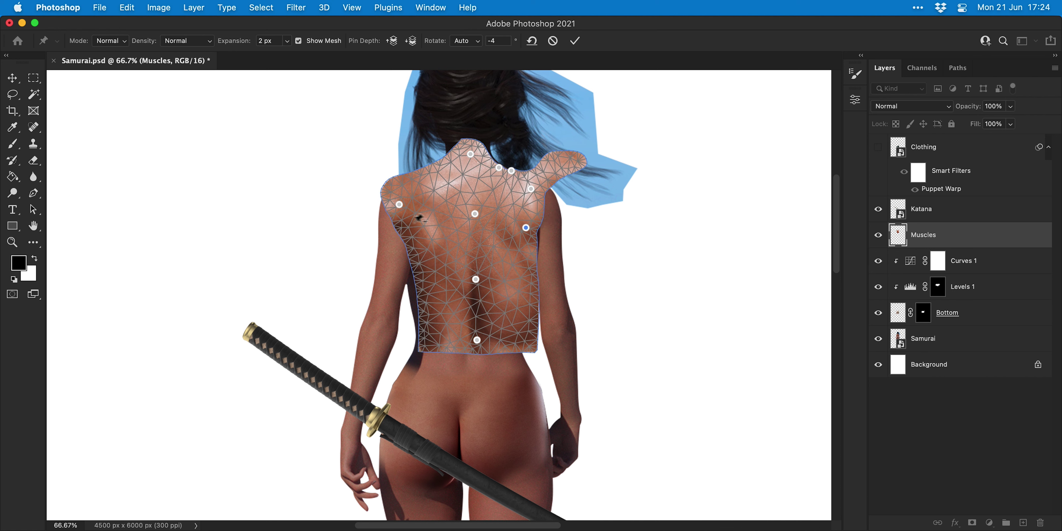
{"action": "left_click_drag", "start_coordinate": [399, 204], "coordinate": [405, 202]}
{"action": "key", "text": "Return"}
- Add a black mask to the Muscles layer and reveal the back muscles by painting with a larger white brush
{"action": "left_click", "coordinate": [972, 523], "text": "alt"}
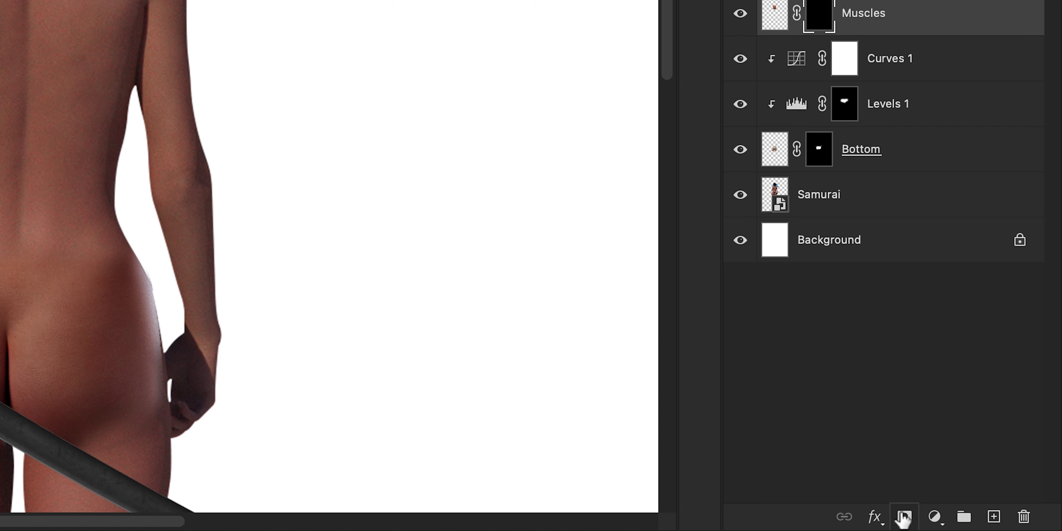
{"action": "key", "text": "b"}
{"action": "key", "text": "x"}
{"action": "key", "text": "bracketright"}
{"action": "key", "text": "bracketright"}
{"action": "key", "text": "bracketright"}
{"action": "key", "text": "bracketright"}
{"action": "key", "text": "bracketright"}
{"action": "mouse_move", "coordinate": [469, 296]}
{"action": "left_mouse_down"}
{"action": "mouse_move", "coordinate": [469, 190]}
{"action": "mouse_move", "coordinate": [486, 198]}
{"action": "mouse_move", "coordinate": [466, 317]}
{"action": "left_mouse_up"}
{"action": "mouse_move", "coordinate": [503, 268]}
{"action": "left_mouse_down"}
{"action": "mouse_move", "coordinate": [429, 301]}
{"action": "mouse_move", "coordinate": [447, 190]}
{"action": "left_mouse_up"}
{"action": "key", "text": "x"}
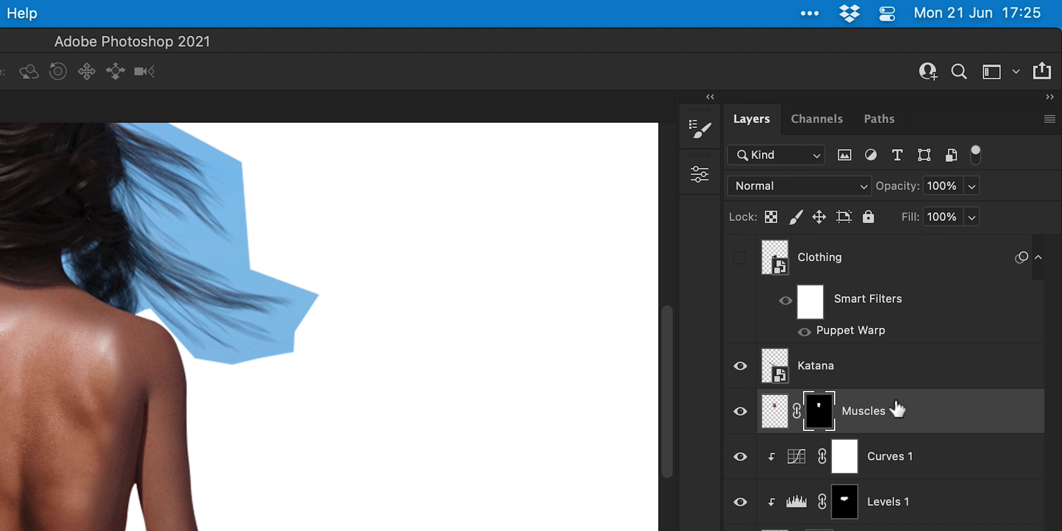
- Adjust the Underlying Layer range of Blend If for the Muscles layer to blend it into the skin
{"action": "right_click", "coordinate": [967, 235]}
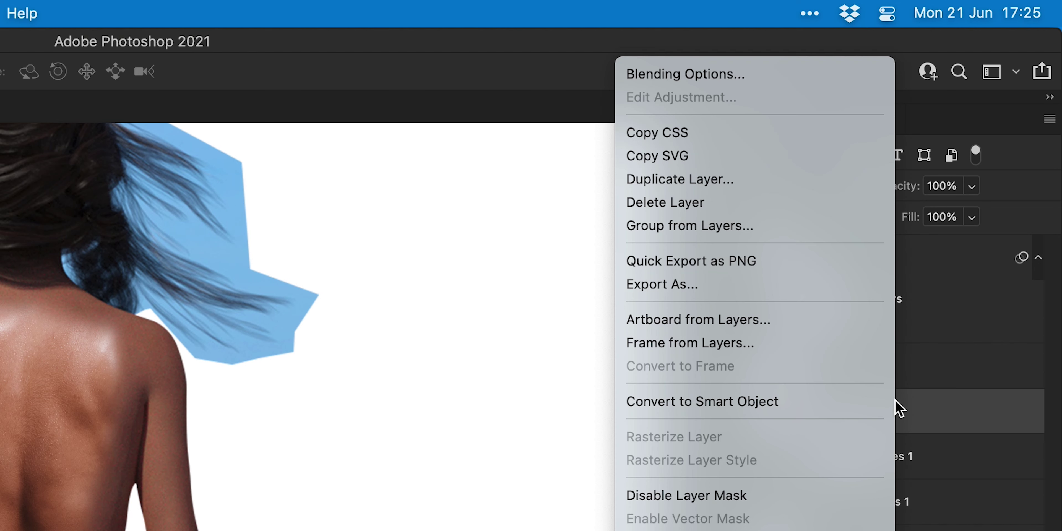
{"action": "left_click", "coordinate": [742, 75]}
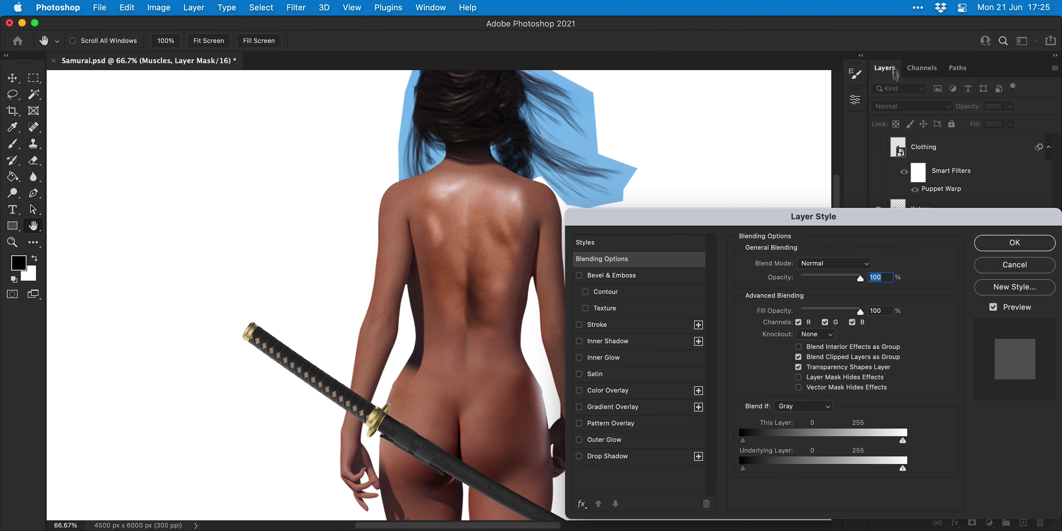
{"action": "left_click_drag", "start_coordinate": [838, 470], "coordinate": [776, 466]}
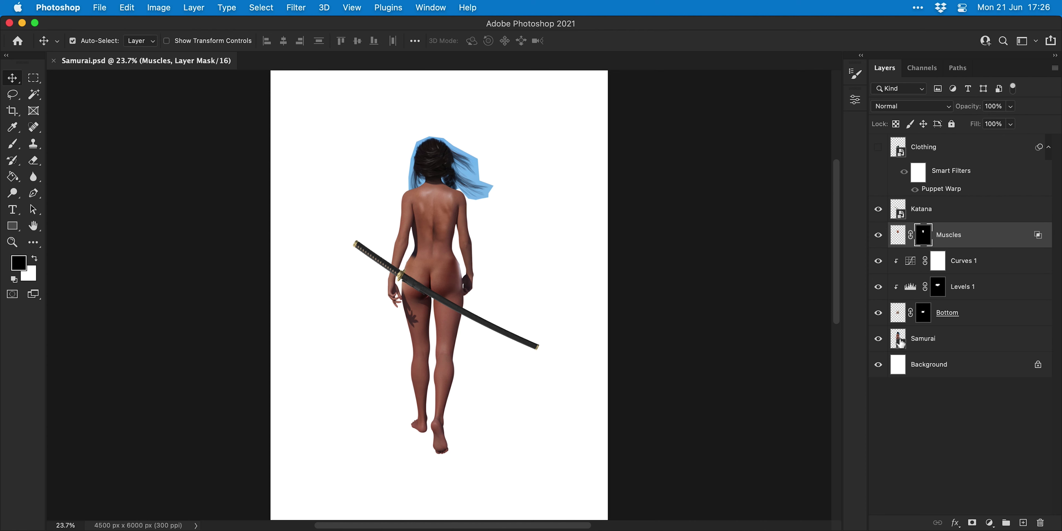
- Open the Samurai smart object and run Refine Hair on its layer mask in Select and Mask
{"action": "double_click", "coordinate": [900, 343]}
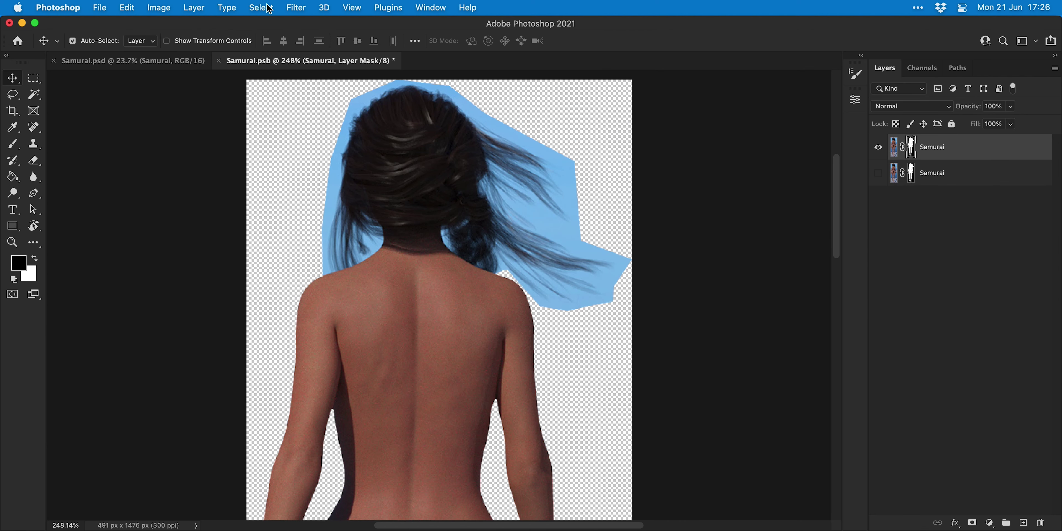
{"action": "left_click", "coordinate": [269, 8]}
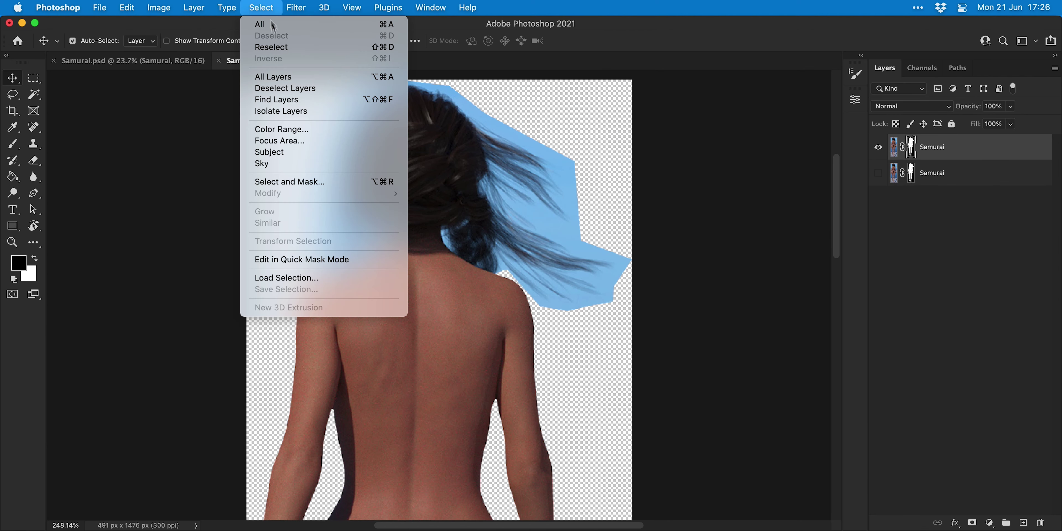
{"action": "left_click", "coordinate": [337, 180]}
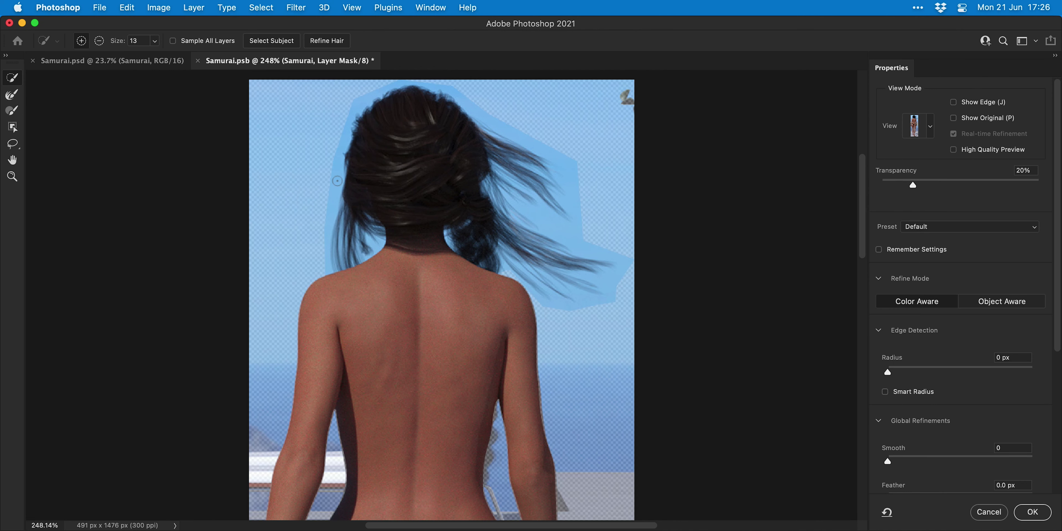
{"action": "left_click", "coordinate": [326, 41]}
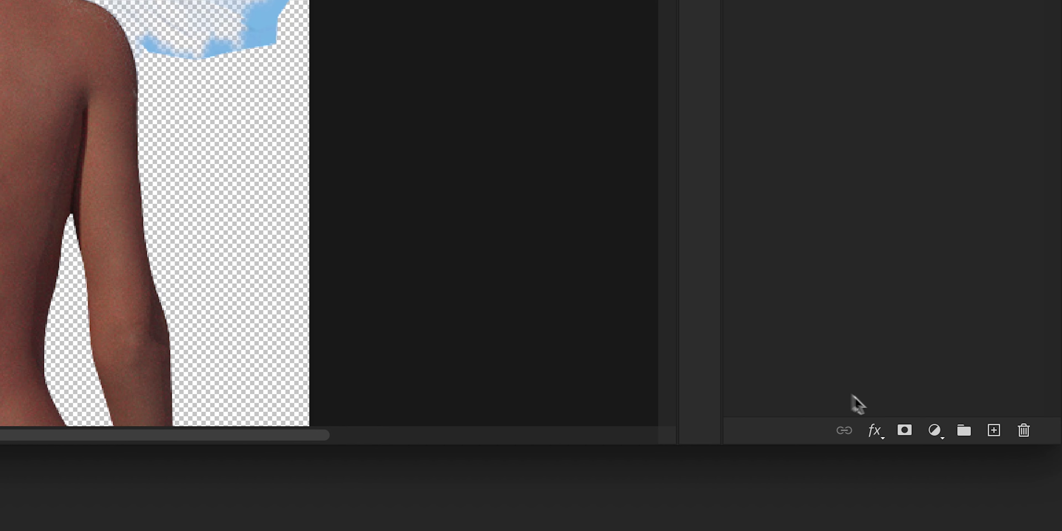
- Add a pure red (ff0000) Solid Color fill layer and place it directly beneath the masked Samurai layer
{"action": "left_click", "coordinate": [934, 430]}
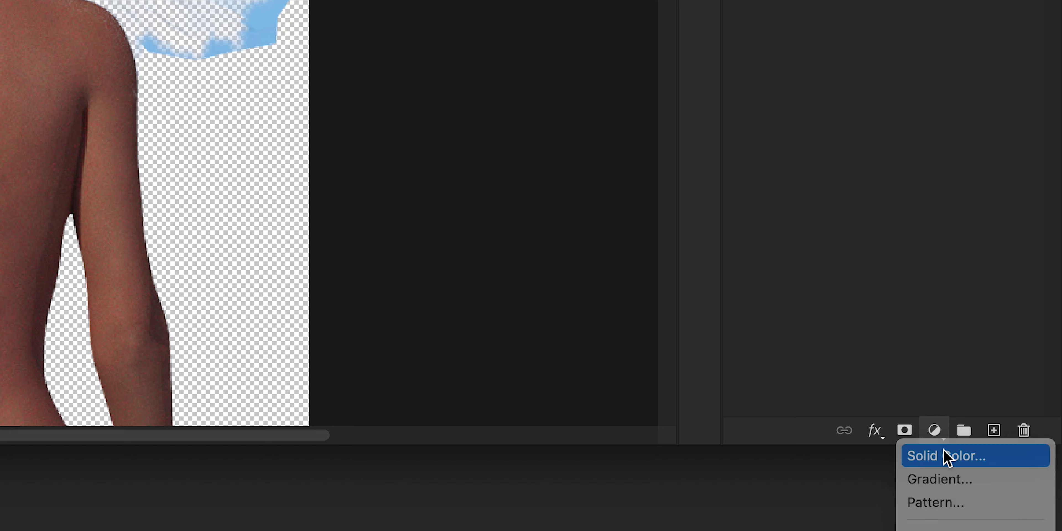
{"action": "left_click", "coordinate": [946, 456]}
{"action": "left_click_drag", "start_coordinate": [694, 344], "coordinate": [751, 261]}
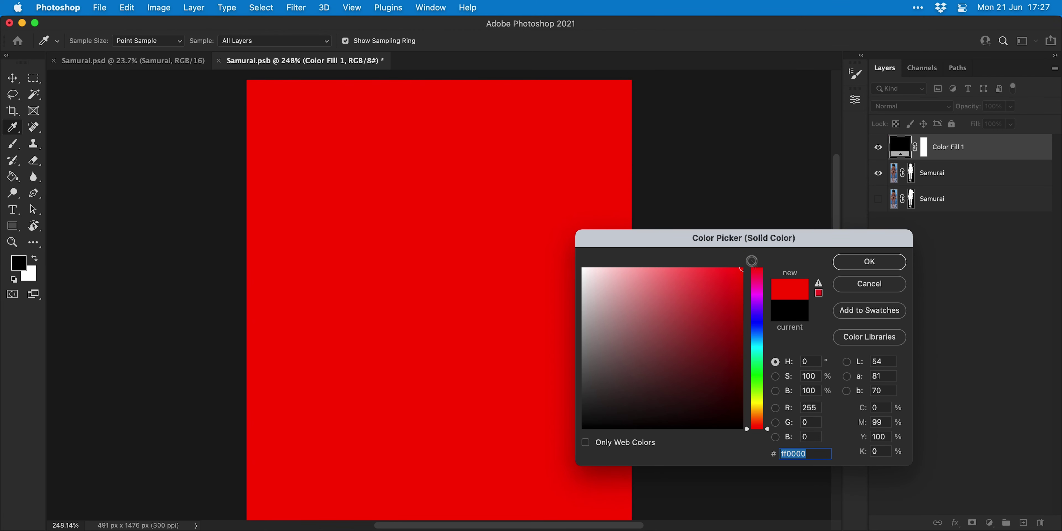
{"action": "key", "text": "Return"}
{"action": "key", "text": "super+bracketleft"}
- Paint black on the Samurai layer mask to remove the blue sky remnants around the hair, and hide the red fill layer
{"action": "key", "text": "alt+bracketright"}
{"action": "key", "text": "b"}
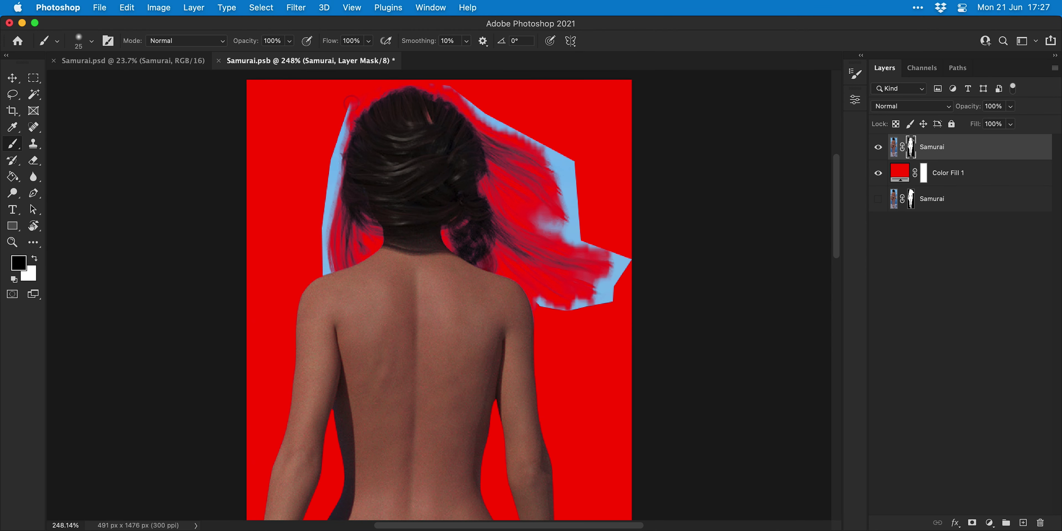
{"action": "key", "text": "bracketleft"}
{"action": "key", "text": "bracketleft"}
{"action": "mouse_move", "coordinate": [341, 144]}
{"action": "left_mouse_down"}
{"action": "mouse_move", "coordinate": [322, 273]}
{"action": "mouse_move", "coordinate": [341, 147]}
{"action": "left_mouse_up"}
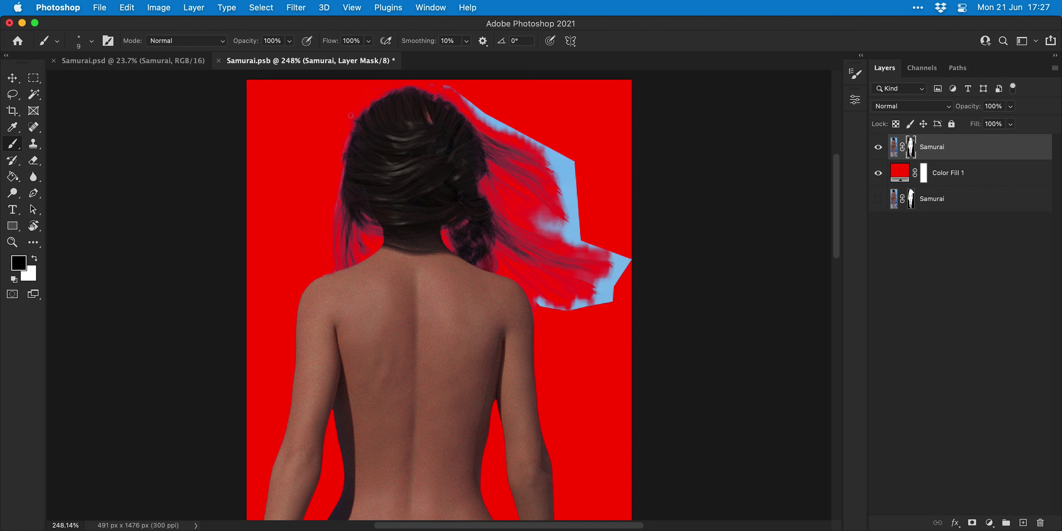
{"action": "mouse_move", "coordinate": [470, 103]}
{"action": "left_mouse_down"}
{"action": "mouse_move", "coordinate": [509, 126]}
{"action": "mouse_move", "coordinate": [493, 133]}
{"action": "mouse_move", "coordinate": [580, 178]}
{"action": "mouse_move", "coordinate": [556, 174]}
{"action": "mouse_move", "coordinate": [620, 230]}
{"action": "mouse_move", "coordinate": [592, 190]}
{"action": "mouse_move", "coordinate": [574, 223]}
{"action": "mouse_move", "coordinate": [566, 218]}
{"action": "mouse_move", "coordinate": [615, 253]}
{"action": "mouse_move", "coordinate": [538, 300]}
{"action": "mouse_move", "coordinate": [613, 310]}
{"action": "left_mouse_up"}
{"action": "key", "text": "bracketright"}
{"action": "key", "text": "bracketright"}
{"action": "key", "text": "bracketright"}
{"action": "key", "text": "bracketright"}
{"action": "key", "text": "bracketright"}
{"action": "key", "text": "bracketright"}
{"action": "key", "text": "bracketright"}
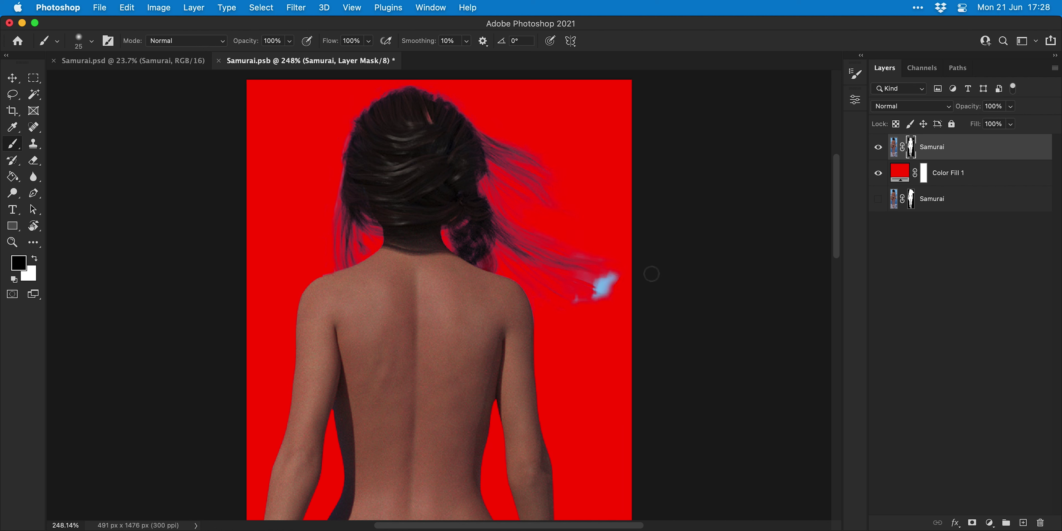
{"action": "left_click_drag", "start_coordinate": [651, 273], "coordinate": [641, 298]}
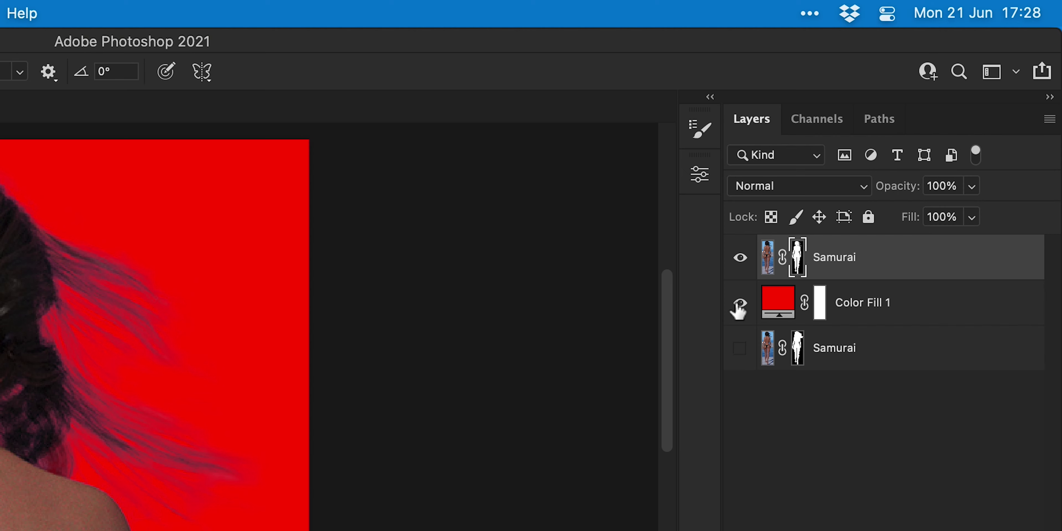
{"action": "left_click", "coordinate": [740, 304]}
- Convert the Clothing layer to a smart object and Puppet Warp its trailing edge inward with an added pin
{"action": "right_click", "coordinate": [936, 147]}
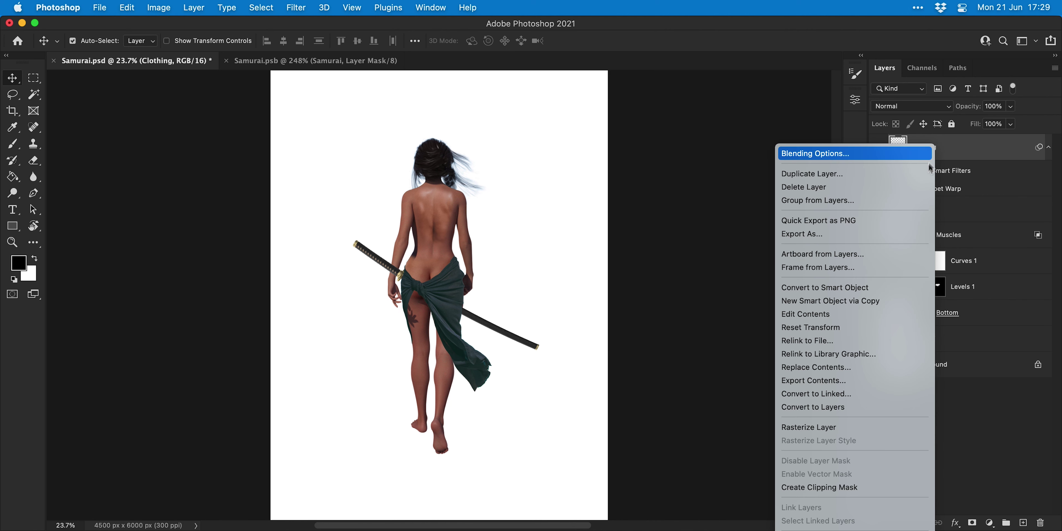
{"action": "left_click", "coordinate": [886, 288]}
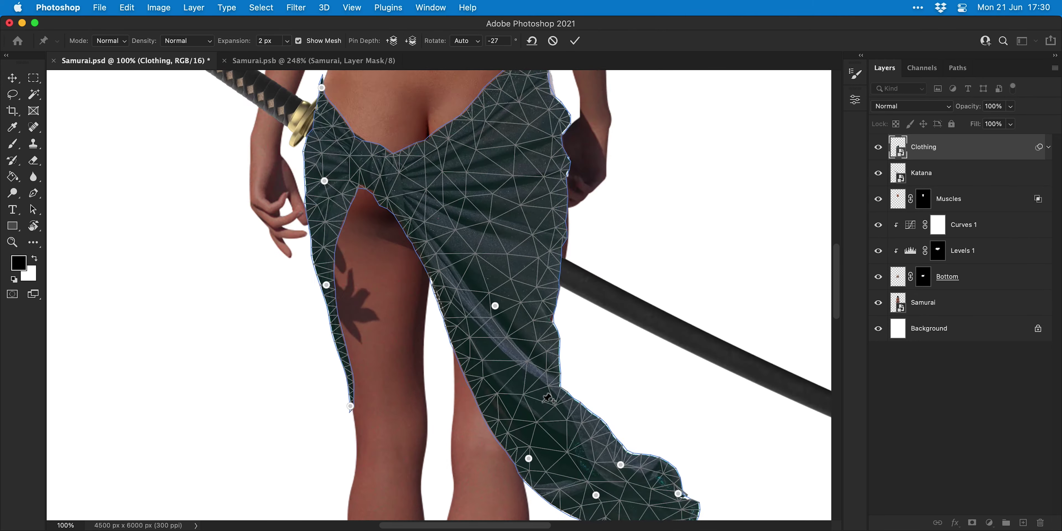
{"action": "key", "text": "super+1"}
{"action": "left_click", "coordinate": [489, 286]}
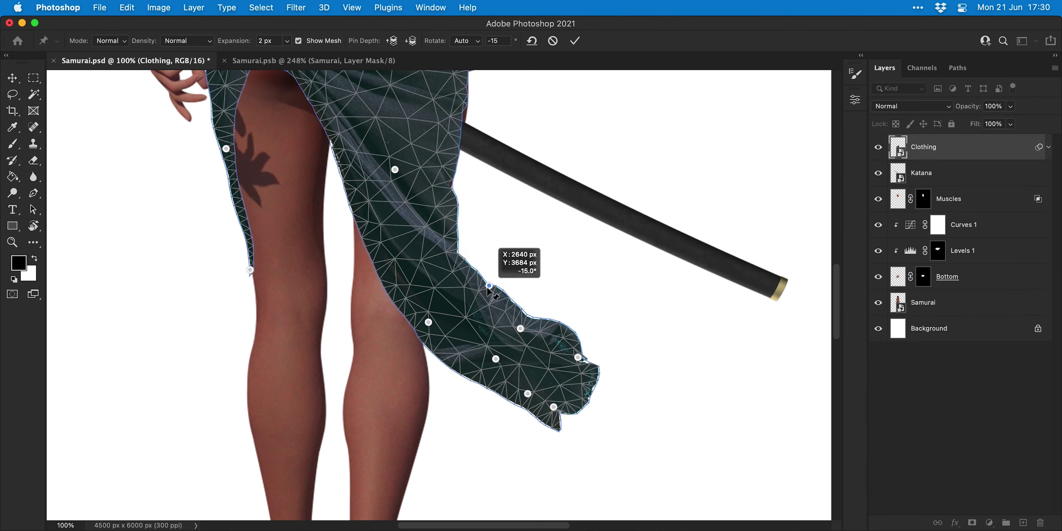
{"action": "left_click_drag", "start_coordinate": [489, 285], "coordinate": [401, 283]}
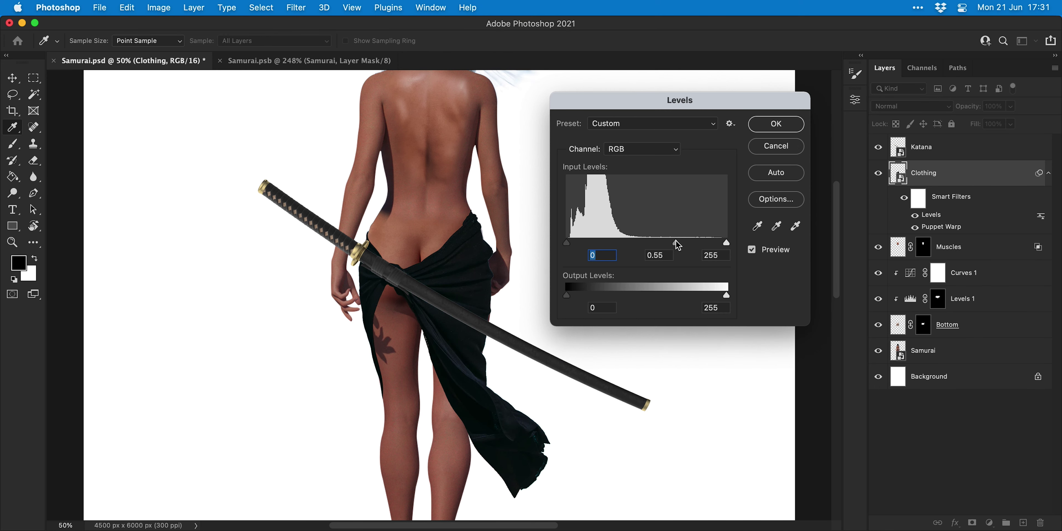
- Darken the Clothing and Samurai layers with Levels, giving Samurai midtones of 0.66 and a lower white output level
{"action": "left_click_drag", "start_coordinate": [672, 246], "coordinate": [659, 244]}
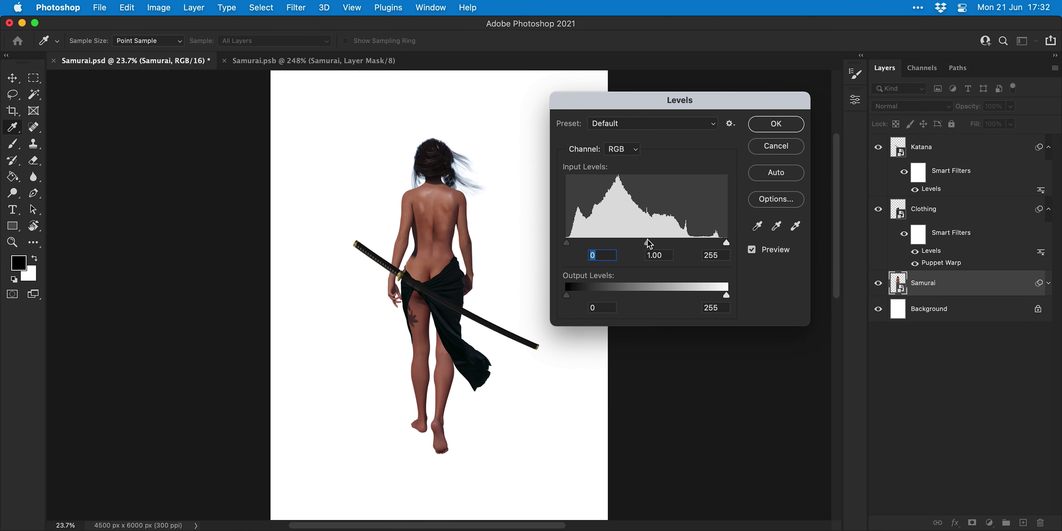
{"action": "left_click_drag", "start_coordinate": [649, 246], "coordinate": [673, 246]}
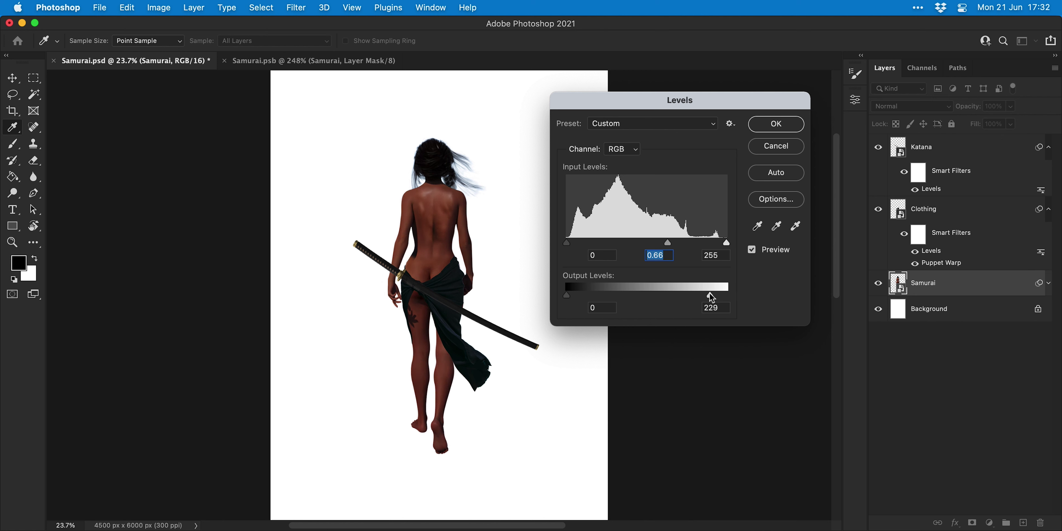
{"action": "left_click_drag", "start_coordinate": [727, 295], "coordinate": [716, 297]}
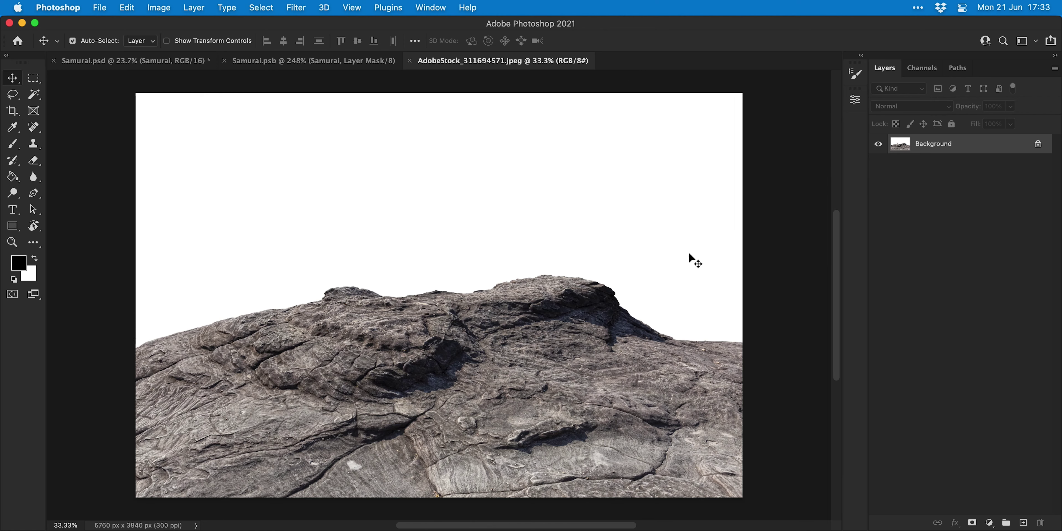
- Select the white sky in AdobeStock_311694571.jpeg with Color Range at fuzziness 40 and delete it
{"action": "left_click", "coordinate": [261, 8]}
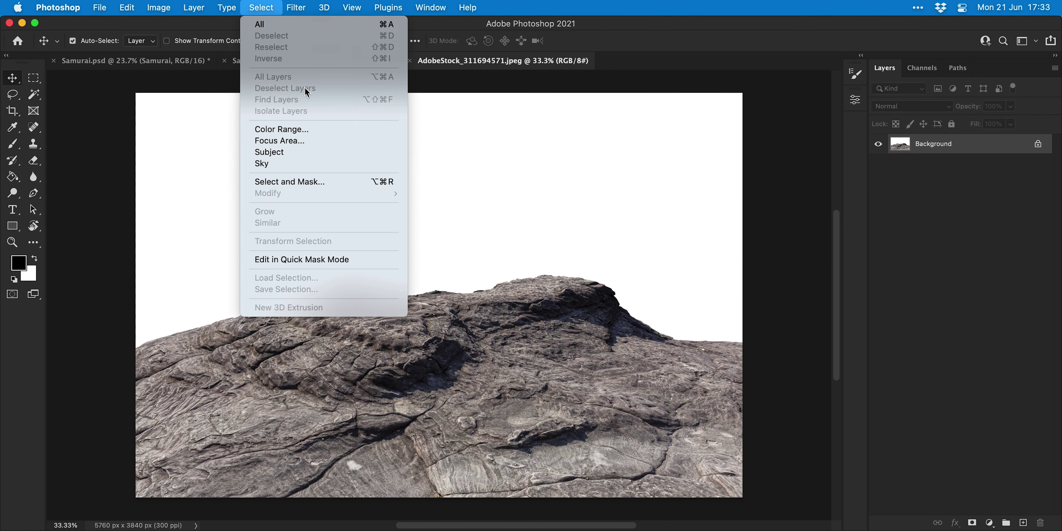
{"action": "left_click", "coordinate": [326, 127]}
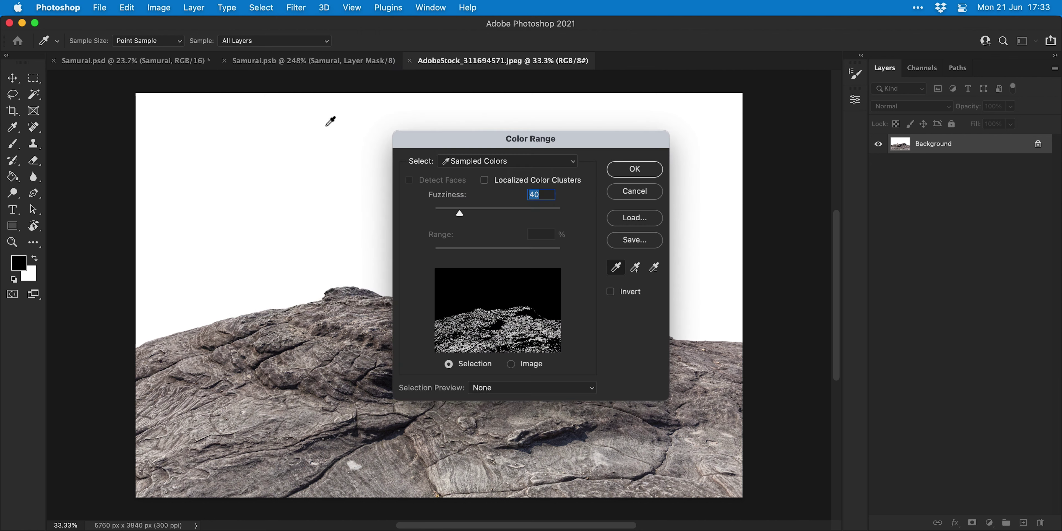
{"action": "left_click", "coordinate": [349, 151]}
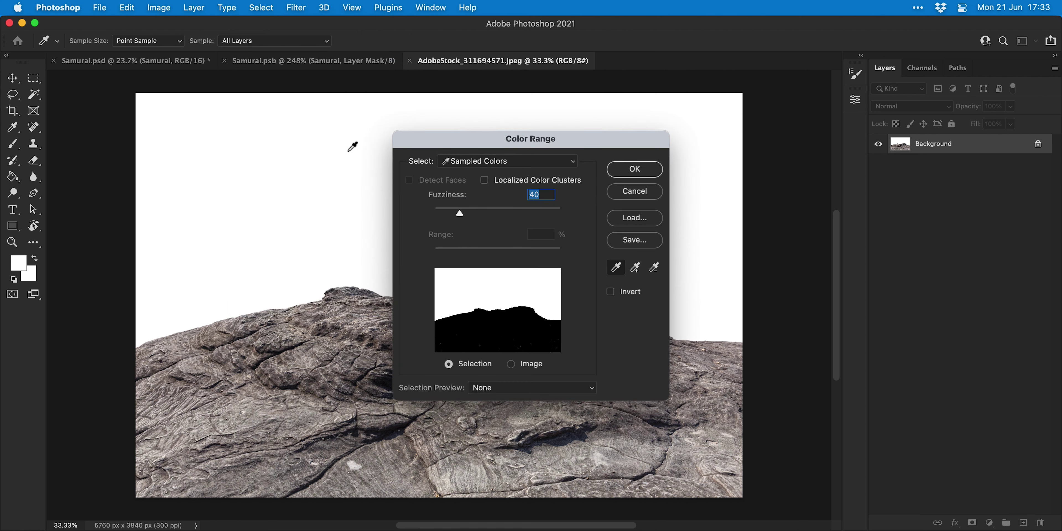
{"action": "left_click", "coordinate": [619, 163]}
{"action": "key", "text": "BackSpace"}
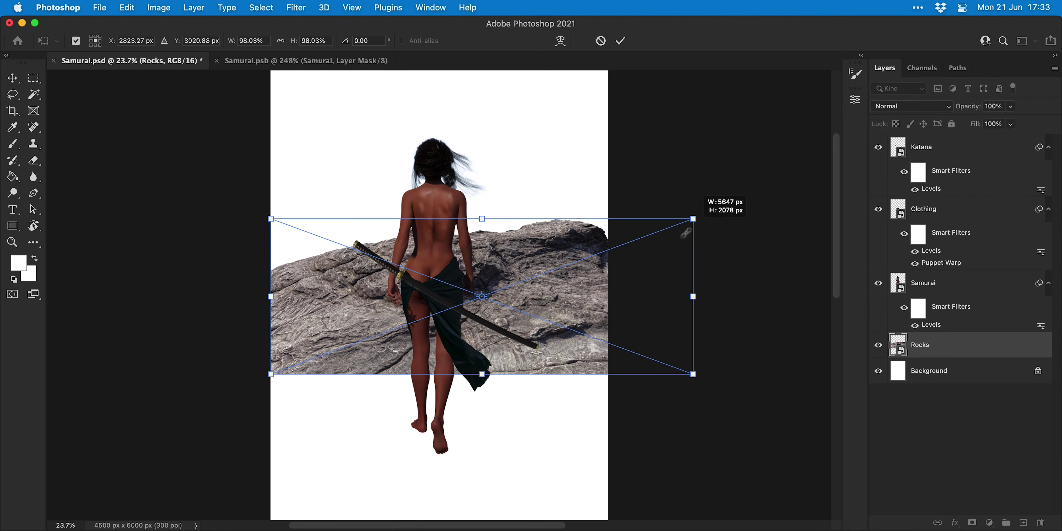
- Scale the Rocks layer to about 78.6% to span the canvas width and move it down beneath the samurai's feet
{"action": "left_click_drag", "start_coordinate": [686, 232], "coordinate": [611, 253]}
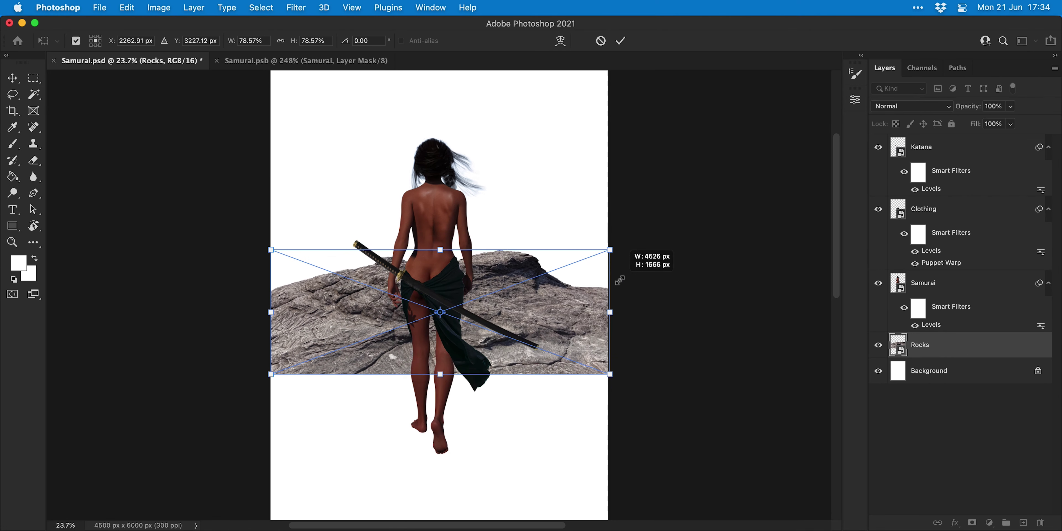
{"action": "left_click_drag", "start_coordinate": [363, 317], "coordinate": [363, 463]}
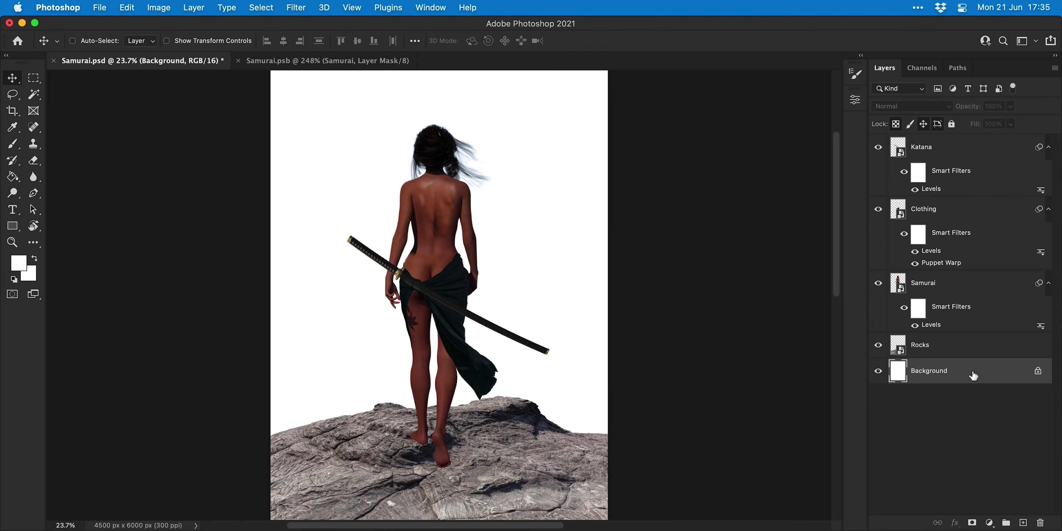
- Paste the sunset image above the Background layer, then scale and reposition it to fill the canvas behind the samurai
{"action": "key", "text": "super+v"}
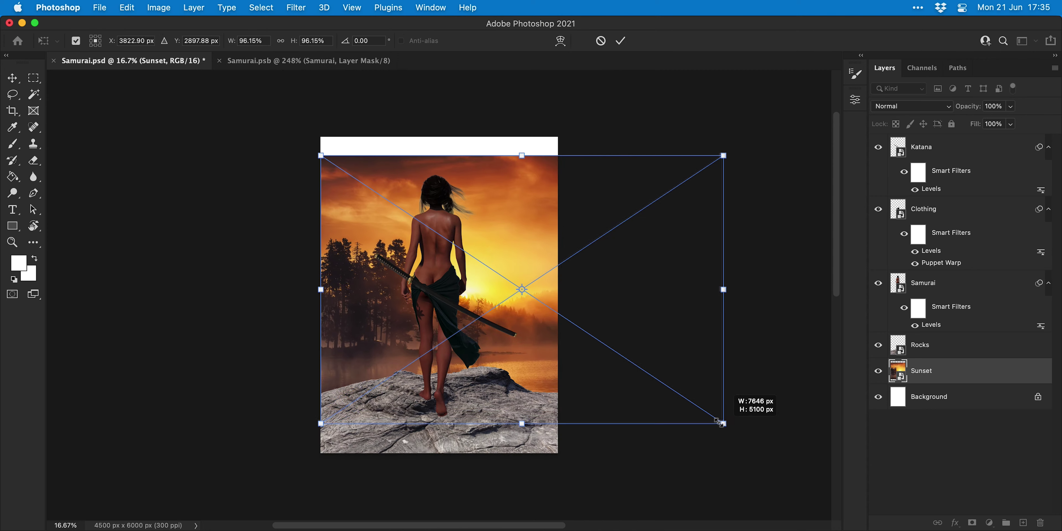
{"action": "left_click_drag", "start_coordinate": [721, 421], "coordinate": [687, 398]}
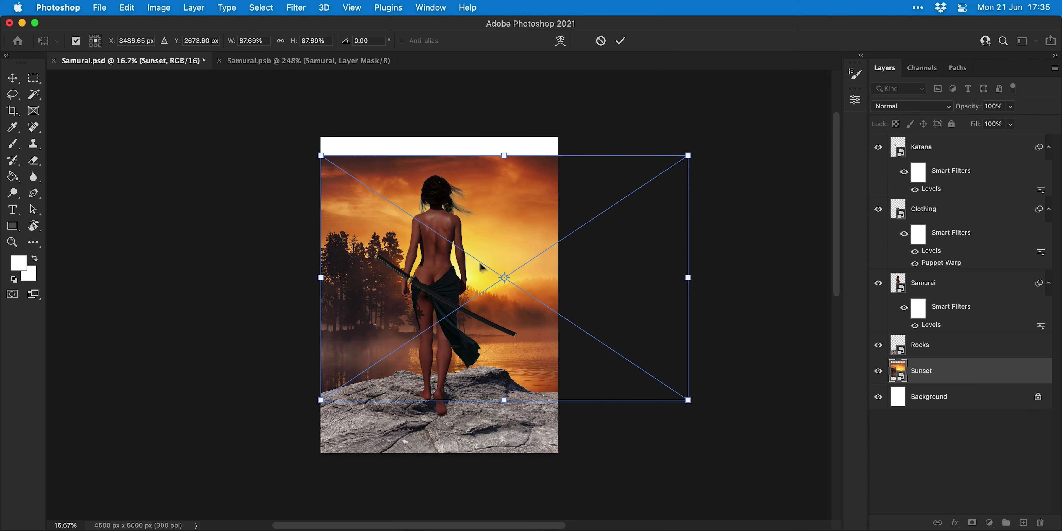
{"action": "left_click_drag", "start_coordinate": [320, 155], "coordinate": [289, 134]}
{"action": "left_click_drag", "start_coordinate": [544, 245], "coordinate": [472, 245]}
{"action": "key", "text": "Return"}
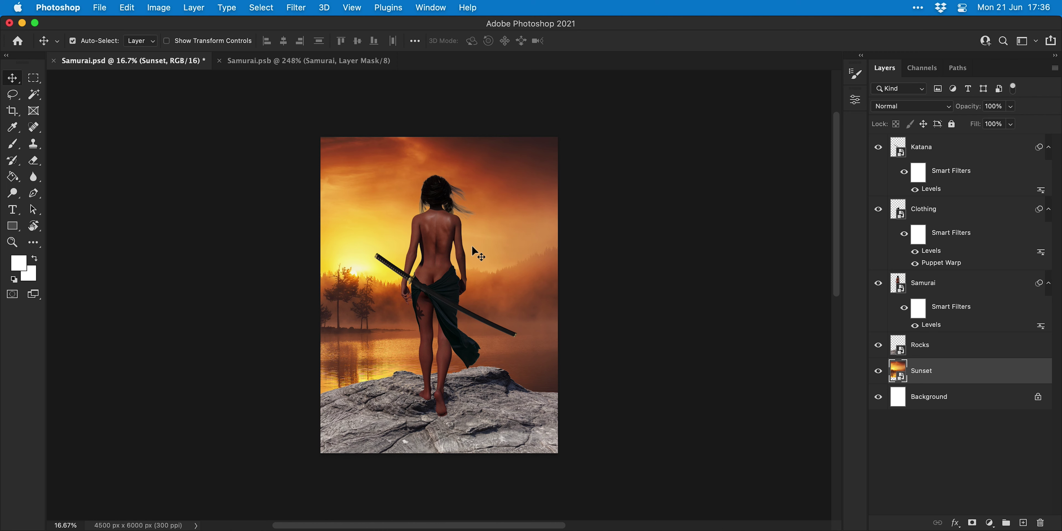
- Apply a Tilt-Shift blur to the Sunset layer, centring the focus on the rocks, adjusting the upper transition line and increasing the blur
{"action": "key", "text": "super+plus"}
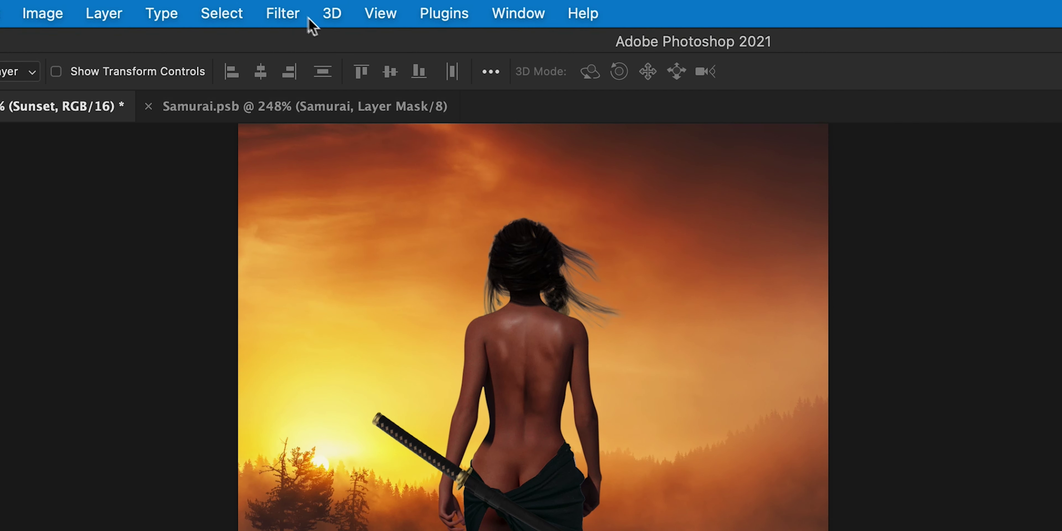
{"action": "left_click", "coordinate": [307, 9]}
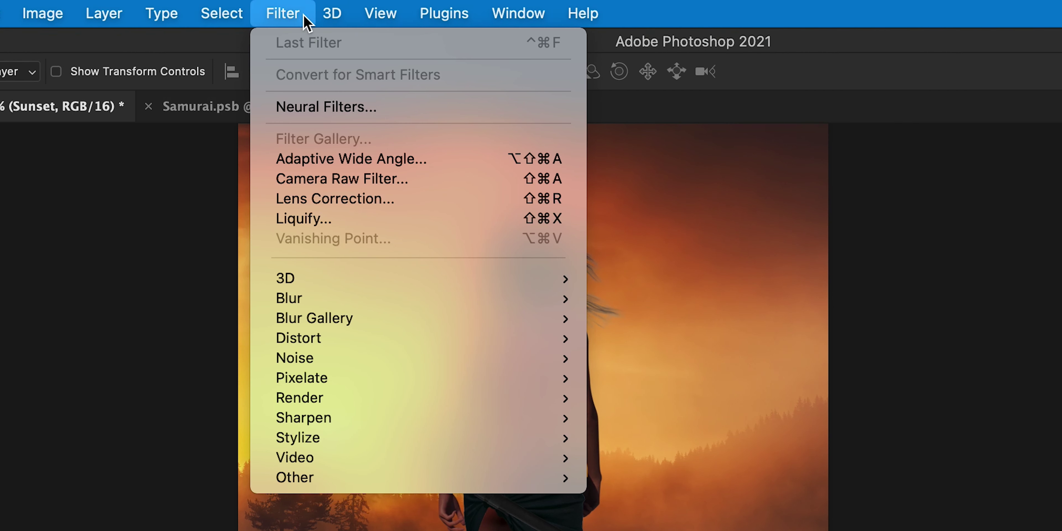
{"action": "mouse_move", "coordinate": [387, 182]}
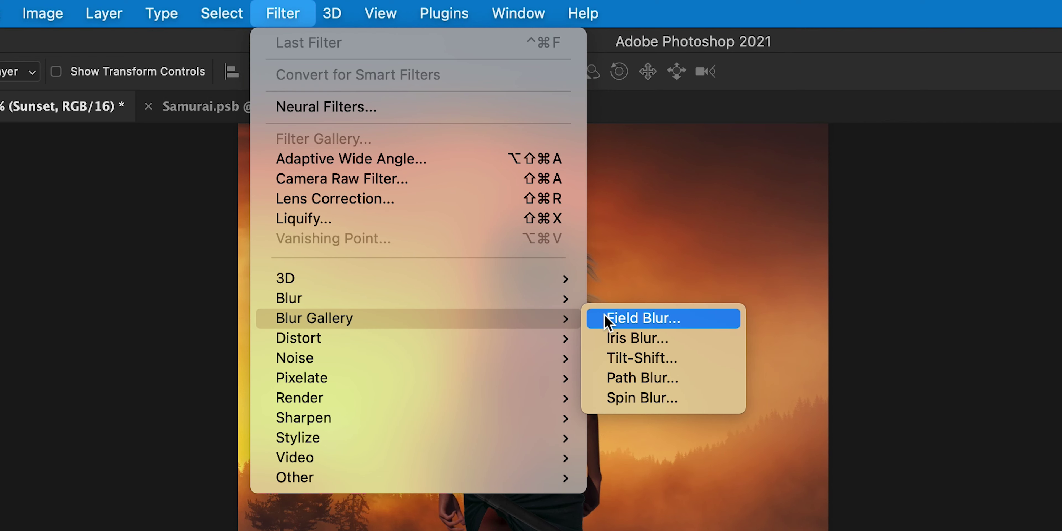
{"action": "left_click", "coordinate": [610, 358]}
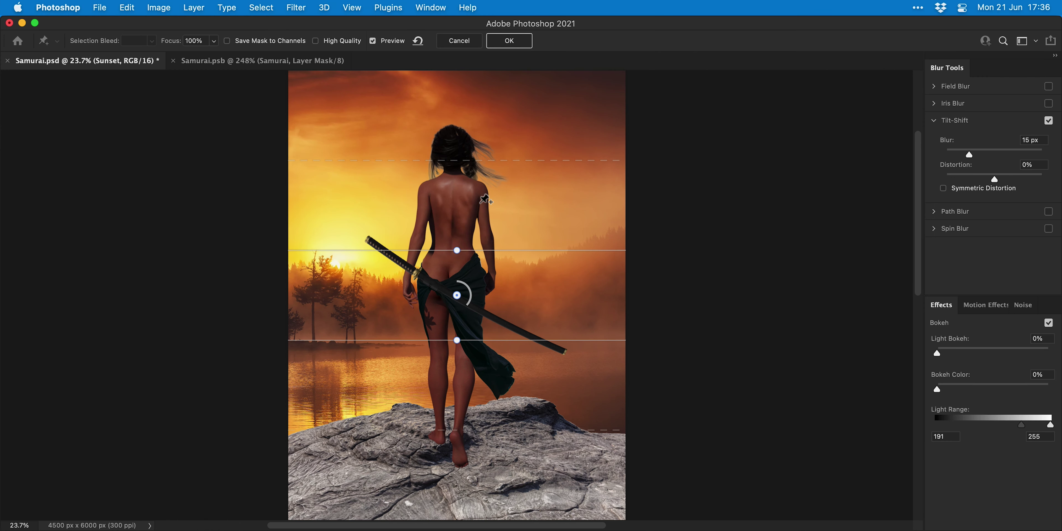
{"action": "left_click_drag", "start_coordinate": [457, 295], "coordinate": [453, 488]}
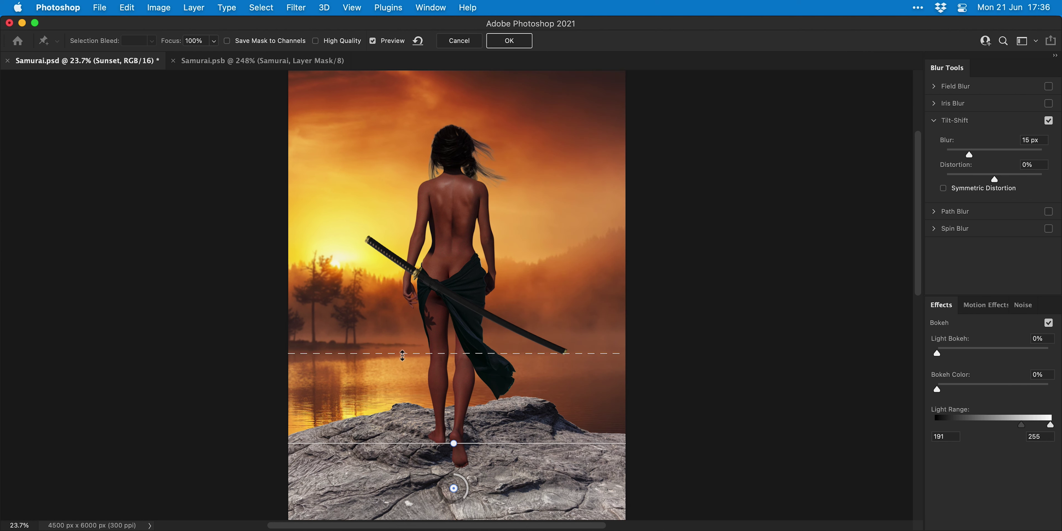
{"action": "left_click_drag", "start_coordinate": [401, 353], "coordinate": [402, 337]}
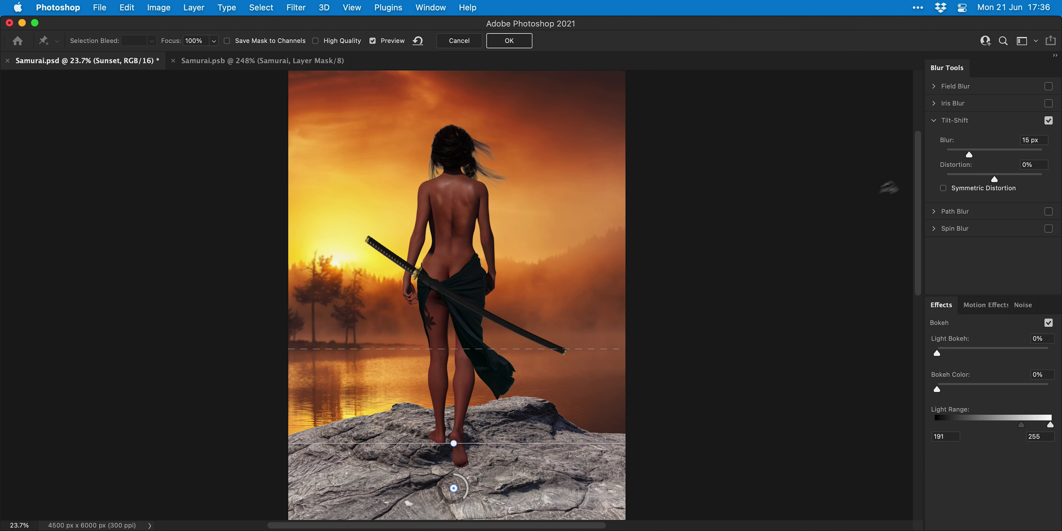
{"action": "left_click_drag", "start_coordinate": [970, 155], "coordinate": [998, 156]}
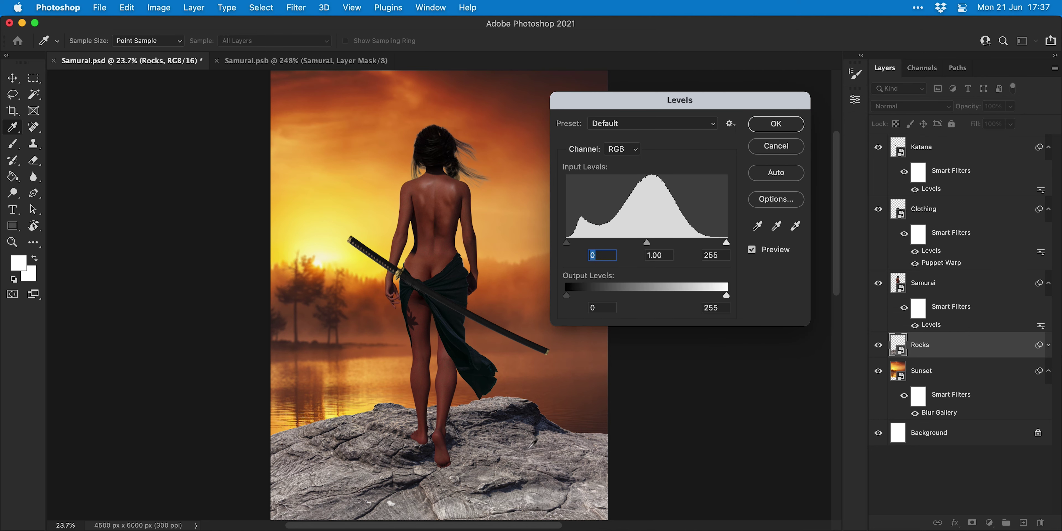
- Apply Levels to the Rocks layer with Red midtones raised to 1.37, darker RGB midtones and a reduced RGB white output
{"action": "mouse_move", "coordinate": [646, 242]}
{"action": "left_mouse_down"}
{"action": "mouse_move", "coordinate": [699, 242]}
{"action": "mouse_move", "coordinate": [631, 247]}
{"action": "left_mouse_up"}
{"action": "left_click", "coordinate": [621, 149]}
{"action": "left_click", "coordinate": [618, 157]}
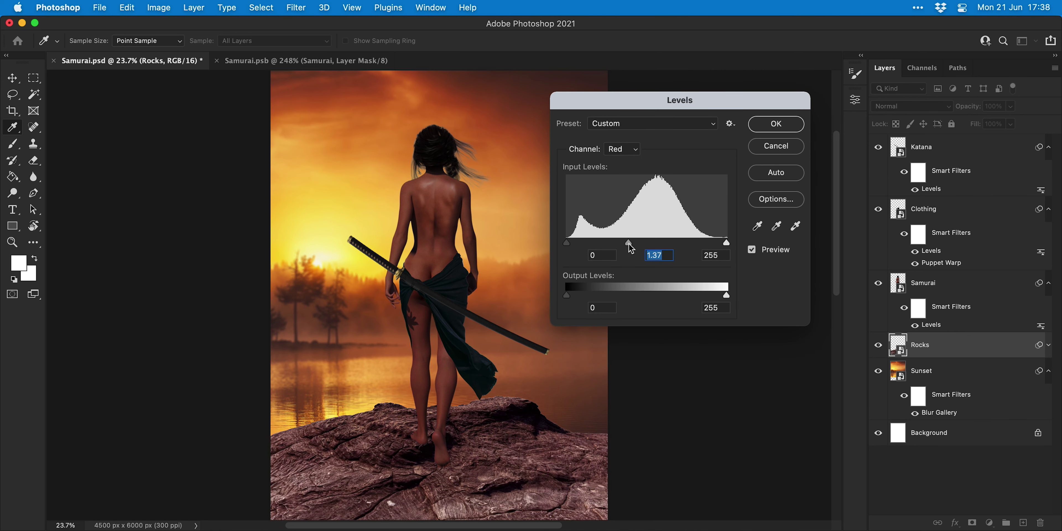
{"action": "key", "text": "super+2"}
{"action": "left_click_drag", "start_coordinate": [726, 295], "coordinate": [627, 294]}
{"action": "left_click_drag", "start_coordinate": [646, 243], "coordinate": [688, 243]}
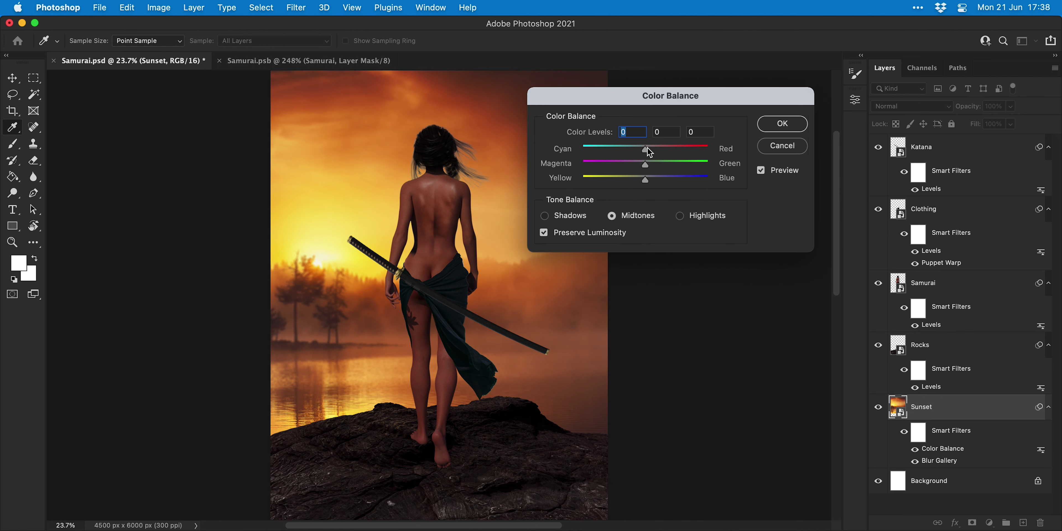
- Set the midtones of the Sunset layer's Color Balance to +4, -16 and +13
{"action": "type", "text": "4"}
{"action": "key", "text": "Tab"}
{"action": "type", "text": "-16"}
{"action": "key", "text": "Tab"}
{"action": "type", "text": "13"}
- Set the Sunset Color Balance shadows to +14, -19 and +22, and adjust its highlights
{"action": "left_click", "coordinate": [580, 215]}
{"action": "type", "text": "8"}
{"action": "key", "text": "Tab"}
{"action": "type", "text": "-19"}
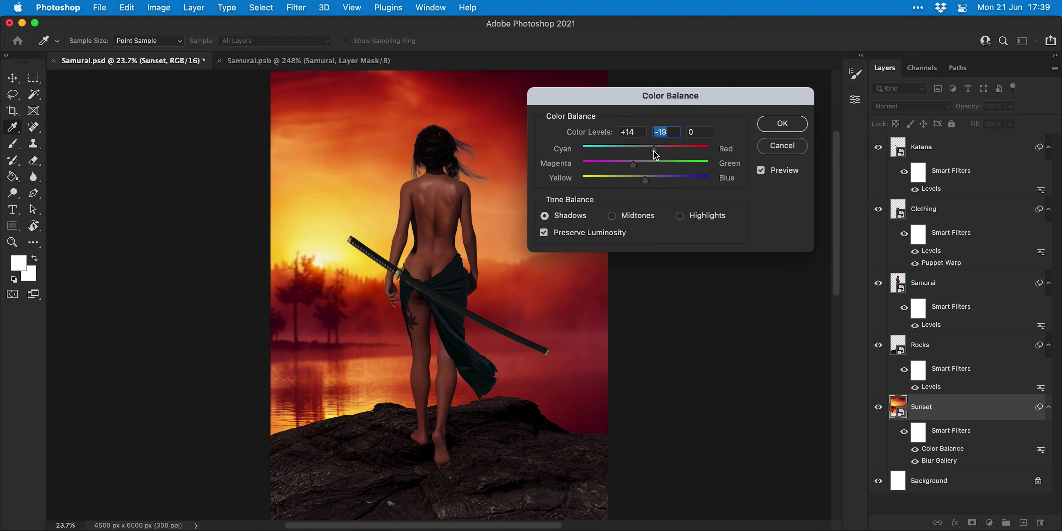
{"action": "key", "text": "Tab"}
{"action": "type", "text": "22"}
{"action": "key", "text": "Tab"}
{"action": "left_click", "coordinate": [680, 215]}
{"action": "left_click_drag", "start_coordinate": [645, 164], "coordinate": [650, 181]}
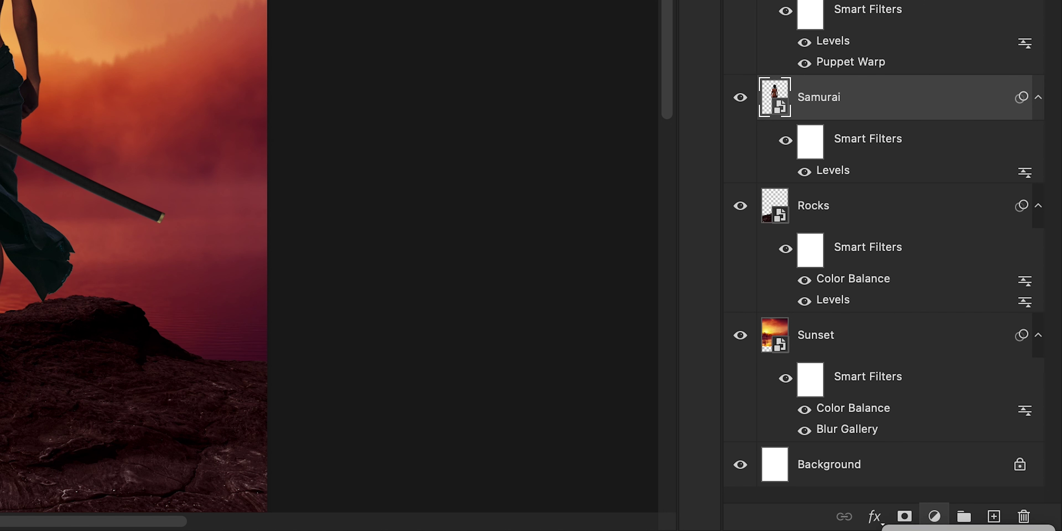
- Add an Exposure adjustment layer above the Samurai layer and clip it to that layer
{"action": "left_click", "coordinate": [934, 515]}
{"action": "left_click", "coordinate": [951, 437]}
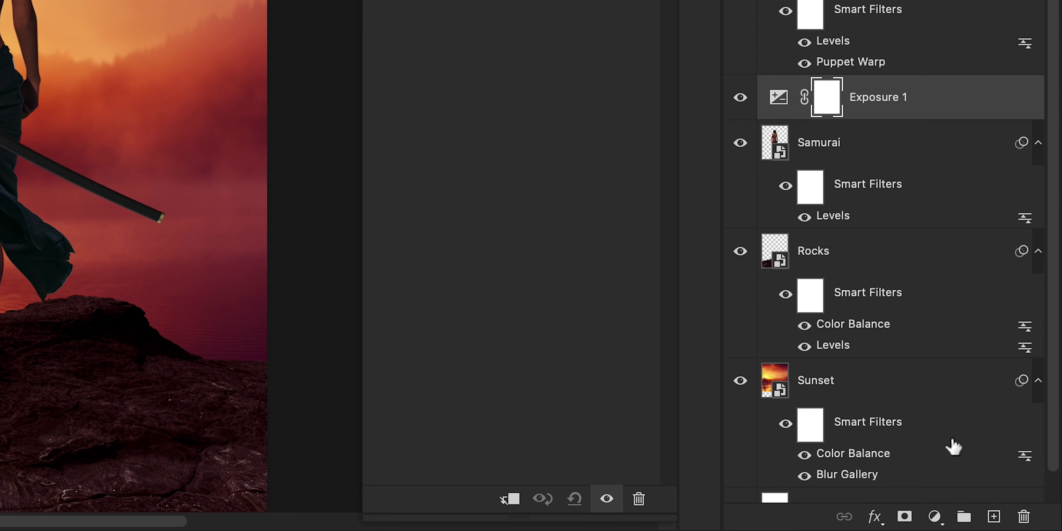
{"action": "left_click", "coordinate": [512, 499]}
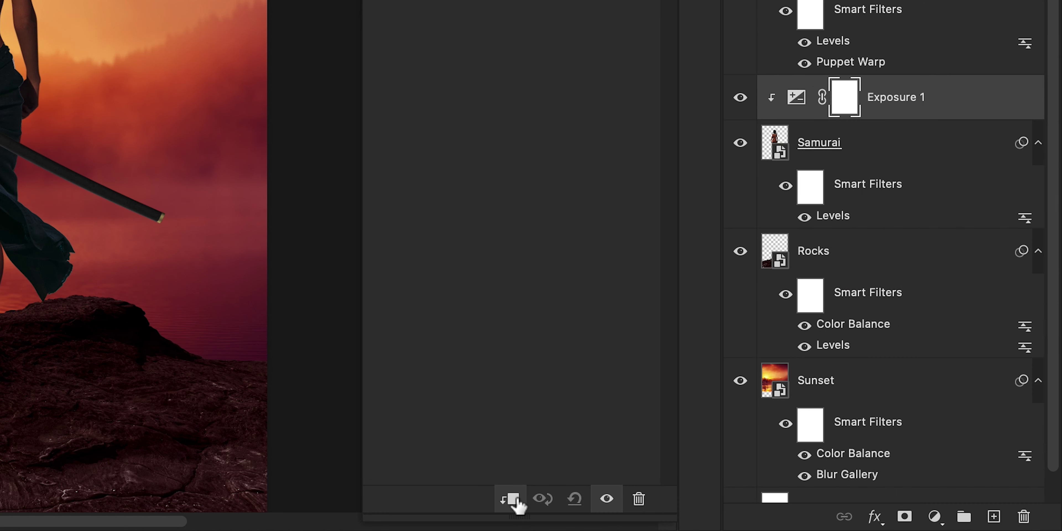
- Darken the figure with the clipped Exposure adjustment, setting Exposure to -1.51 and Gamma Correction to 0.79
{"action": "mouse_move", "coordinate": [747, 189]}
{"action": "left_mouse_down"}
{"action": "mouse_move", "coordinate": [770, 191]}
{"action": "mouse_move", "coordinate": [760, 191]}
{"action": "left_mouse_up"}
{"action": "left_click_drag", "start_coordinate": [723, 141], "coordinate": [730, 143]}
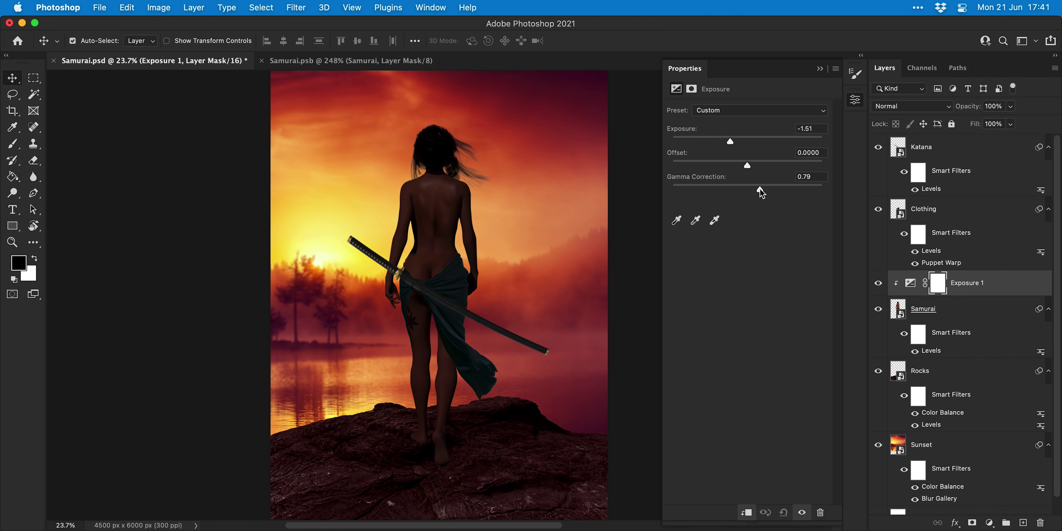
{"action": "left_click_drag", "start_coordinate": [760, 192], "coordinate": [759, 192]}
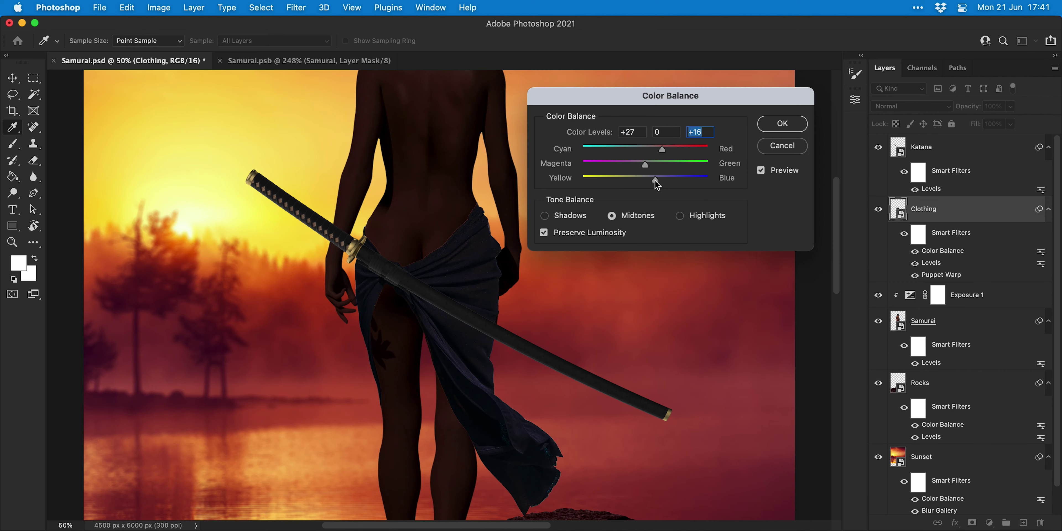
- Adjust the Clothing layer's Color Balance, with midtones at +27, 0 and +16 and the red shadows at +23
{"action": "left_click_drag", "start_coordinate": [638, 163], "coordinate": [643, 164]}
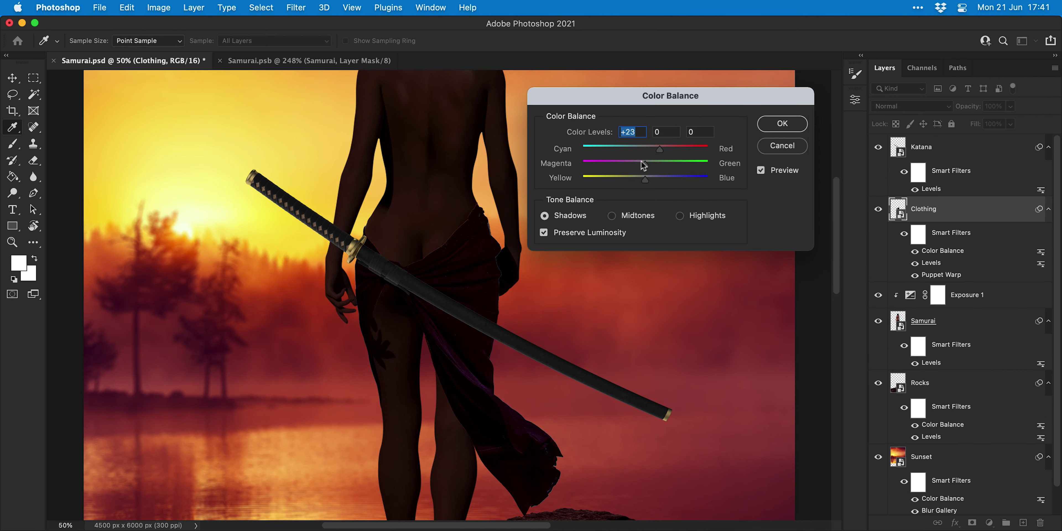
{"action": "key", "text": "Tab"}
{"action": "key", "text": "Tab"}
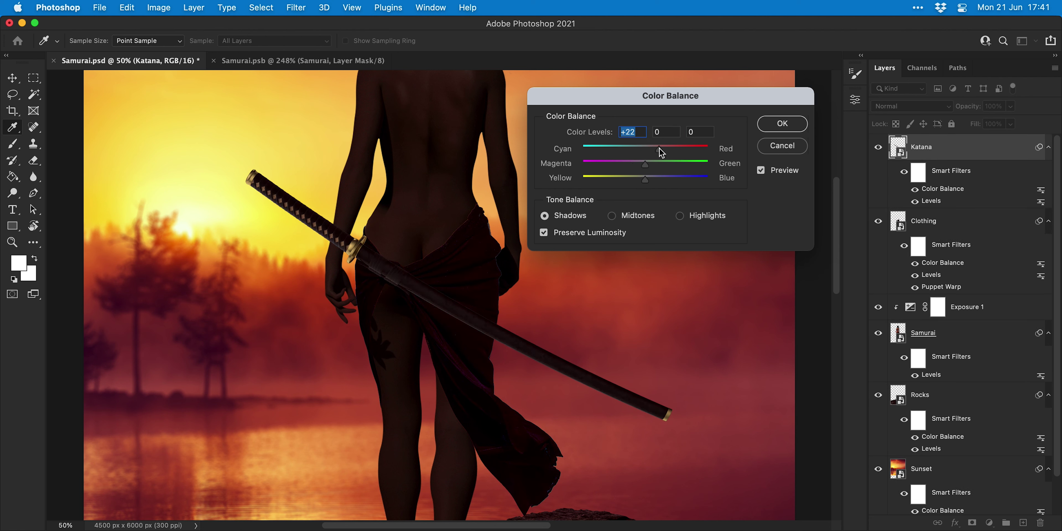
- Set the shadows of the Katana layer's Color Balance to +22, -6 and -6, and switch to its highlights
{"action": "left_click_drag", "start_coordinate": [644, 180], "coordinate": [639, 183]}
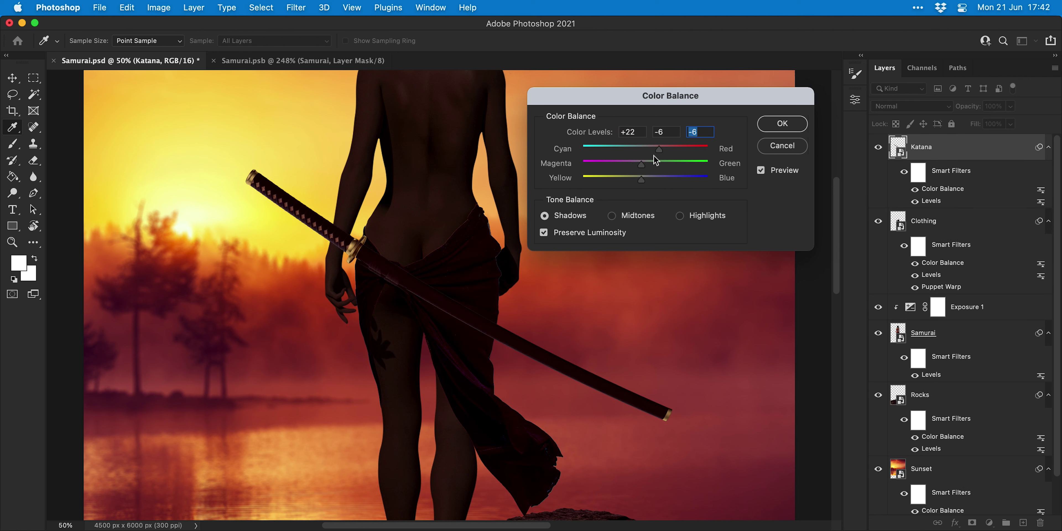
{"action": "key", "text": "Tab"}
{"action": "left_click", "coordinate": [710, 216]}
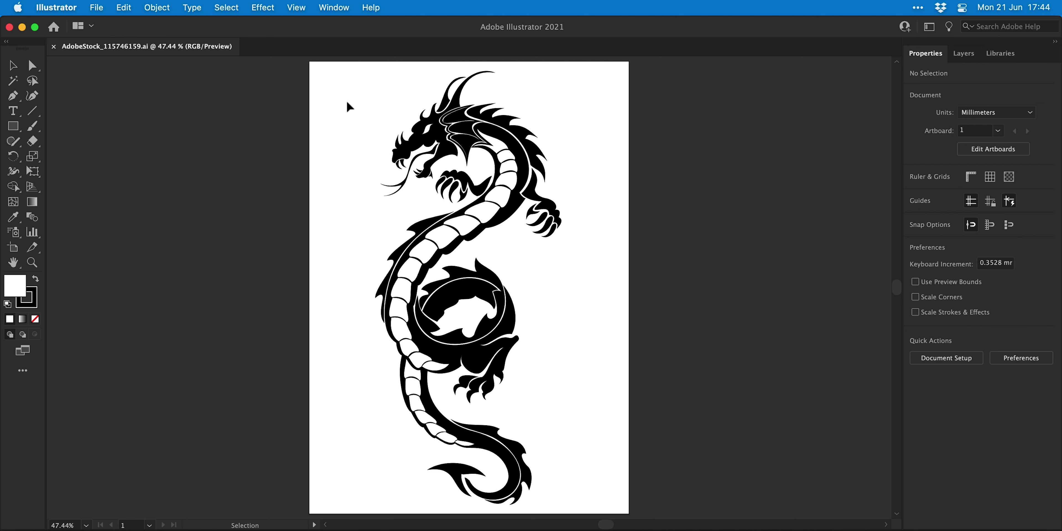
- Select and copy the whole dragon artwork in Illustrator, and paste it into Muscles.psb in Photoshop as a Vector Smart Object
{"action": "left_click_drag", "start_coordinate": [347, 105], "coordinate": [584, 433]}
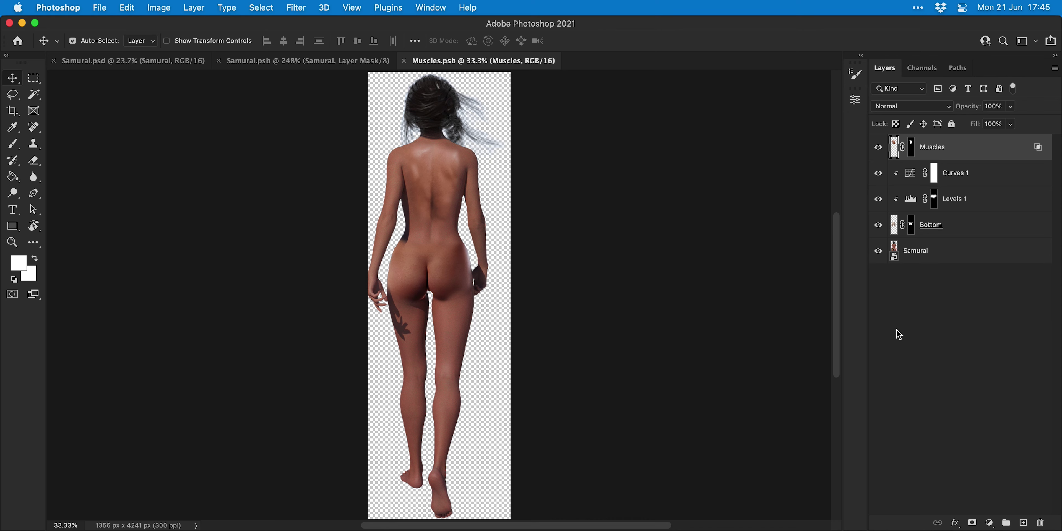
{"action": "key", "text": "super+v"}
{"action": "left_click_drag", "start_coordinate": [502, 118], "coordinate": [487, 177]}
- Flip the dragon horizontally and position it over the figure's left shoulder and back
{"action": "key", "text": "super+t"}
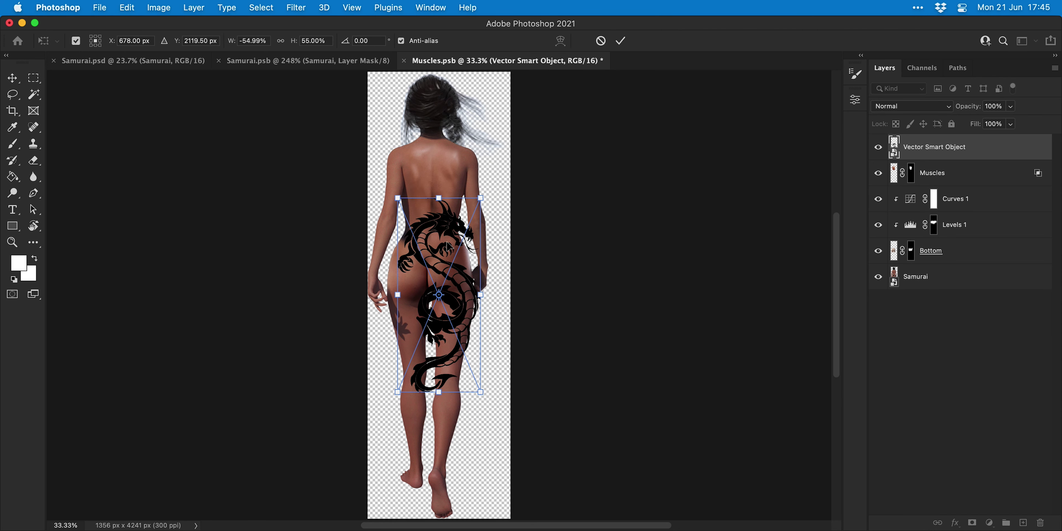
{"action": "key", "text": "super+1"}
{"action": "left_click_drag", "start_coordinate": [355, 402], "coordinate": [351, 420]}
{"action": "left_click_drag", "start_coordinate": [443, 231], "coordinate": [443, 239]}
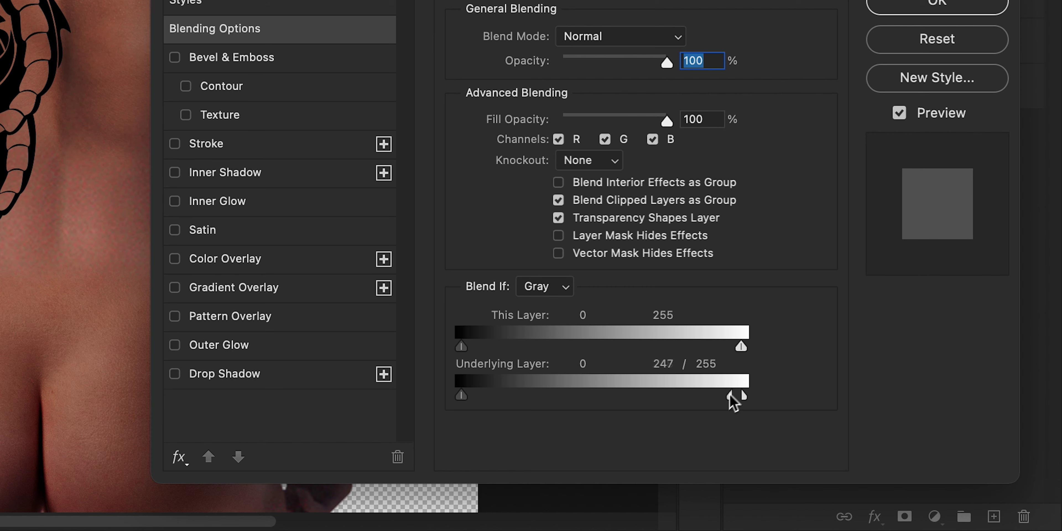
- Split the white Underlying Layer slider in the Tattoo layer's Blend If, and mask the tattoo where it meets the inner arm
{"action": "left_click_drag", "start_coordinate": [878, 453], "coordinate": [757, 448]}
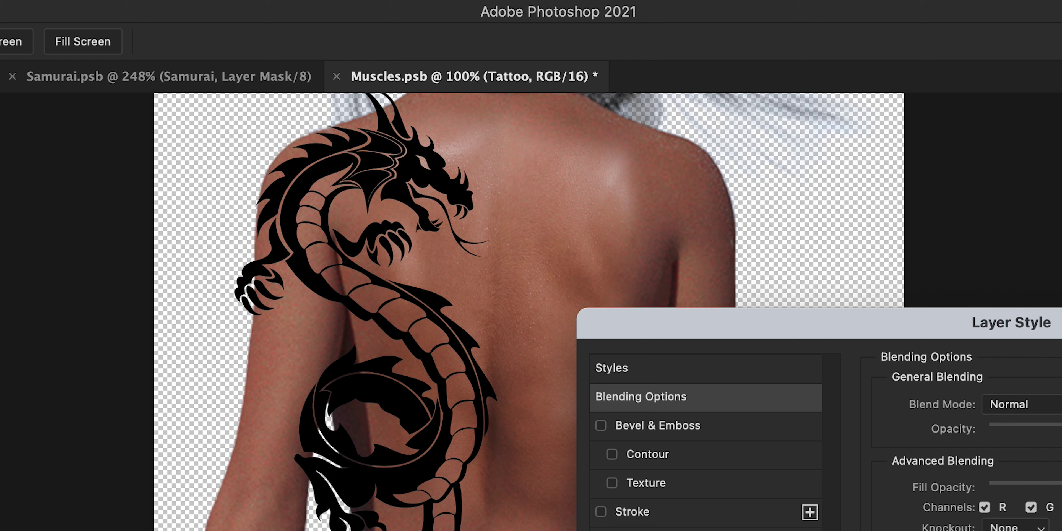
{"action": "mouse_move", "coordinate": [359, 315]}
{"action": "left_mouse_down"}
{"action": "mouse_move", "coordinate": [381, 219]}
{"action": "mouse_move", "coordinate": [417, 147]}
{"action": "mouse_move", "coordinate": [405, 180]}
{"action": "left_mouse_up"}
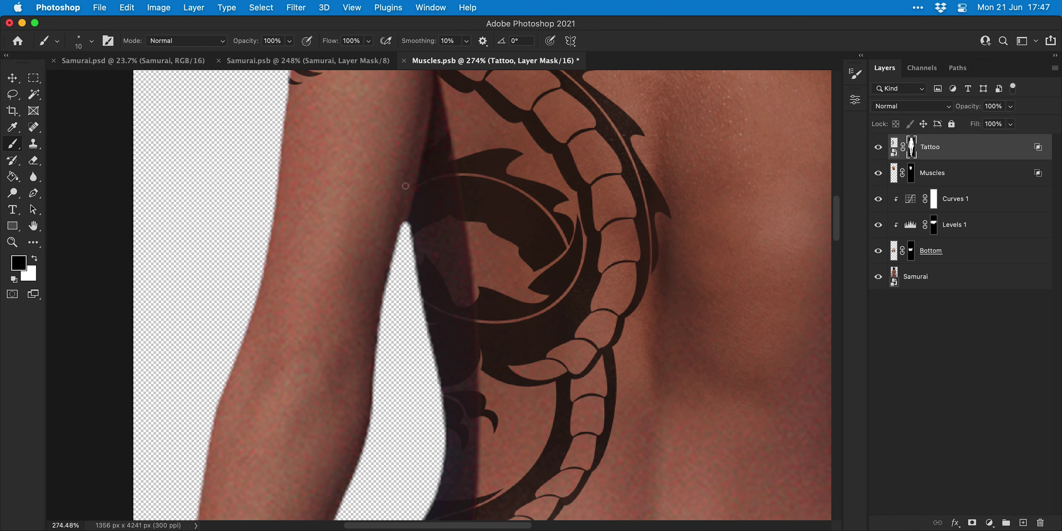
- Try the Overlay blend mode on the Tattoo layer
{"action": "scroll", "coordinate": [411, 262], "scroll_direction": "up", "scroll_amount": 10}
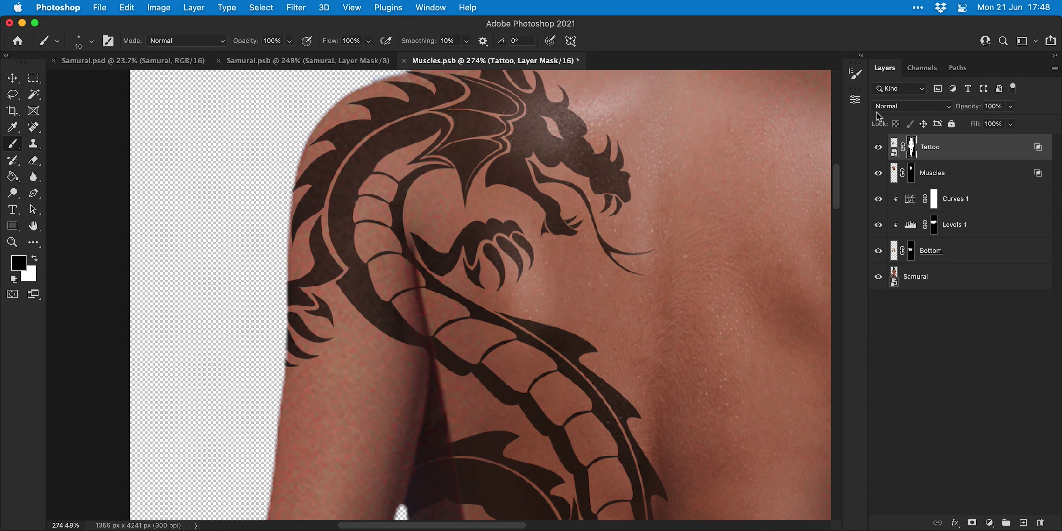
{"action": "left_click", "coordinate": [891, 109]}
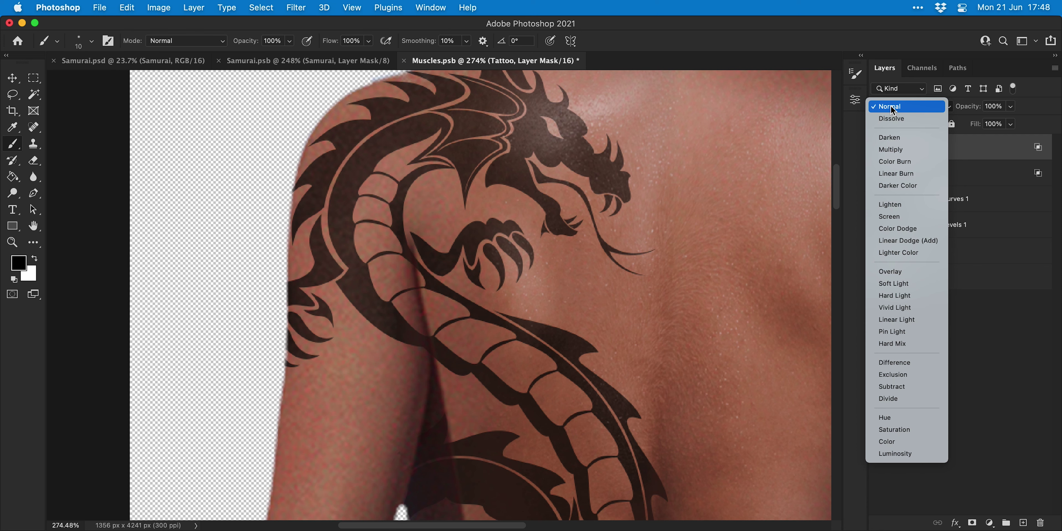
{"action": "left_click", "coordinate": [899, 272]}
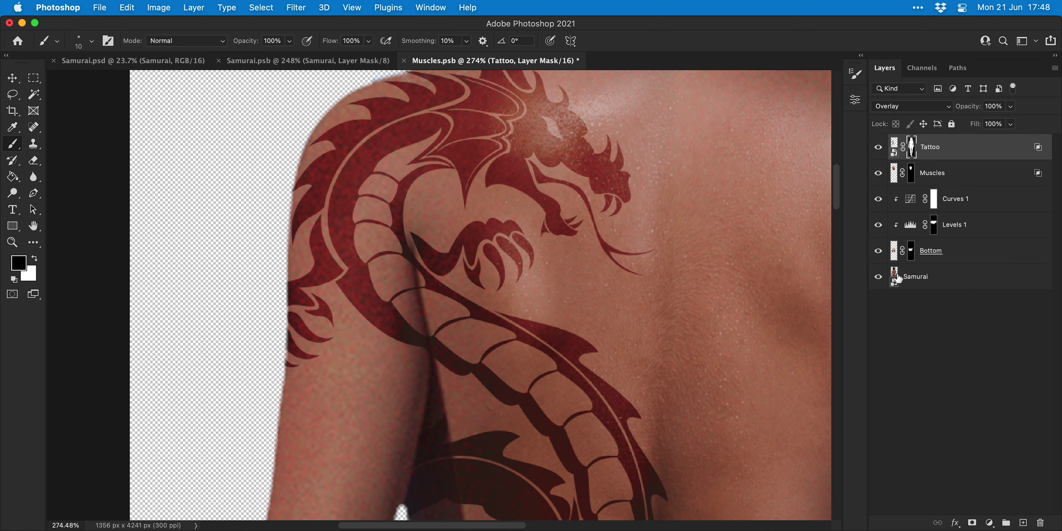
{"action": "key", "text": "super+0"}
{"action": "key", "text": "super+z"}
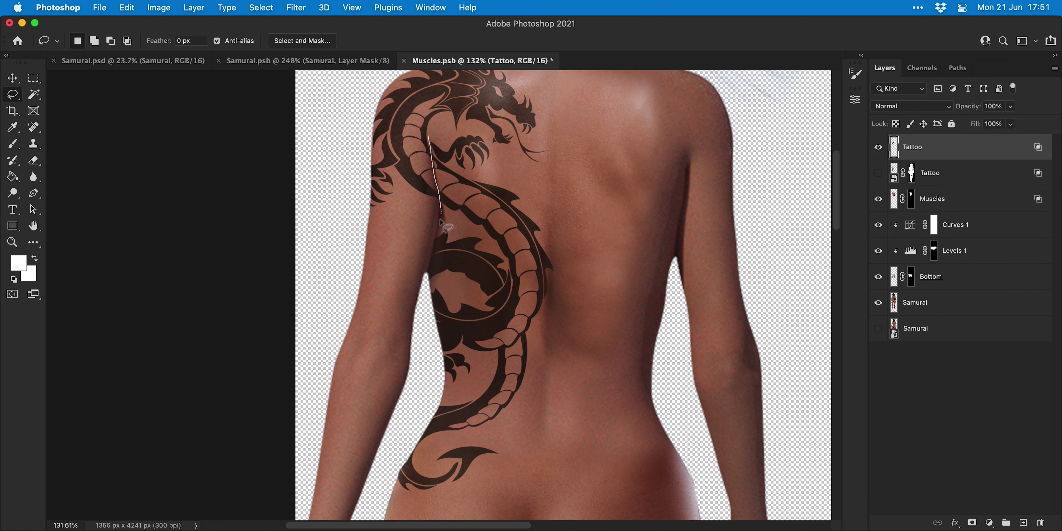
- Lasso the tattoo's torso section, nudge it toward the left arm, and trim the overhang using the Samurai layer's outline as a selection
{"action": "mouse_move", "coordinate": [440, 222]}
{"action": "left_mouse_down"}
{"action": "mouse_move", "coordinate": [367, 476]}
{"action": "mouse_move", "coordinate": [439, 507]}
{"action": "mouse_move", "coordinate": [554, 349]}
{"action": "mouse_move", "coordinate": [517, 175]}
{"action": "left_mouse_up"}
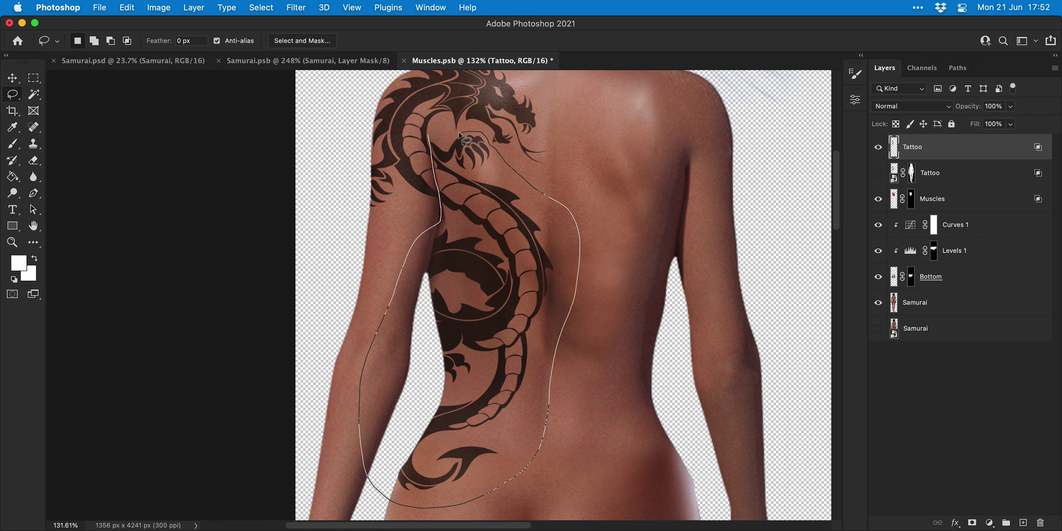
{"action": "left_click_drag", "start_coordinate": [458, 134], "coordinate": [431, 136]}
{"action": "key", "text": "v"}
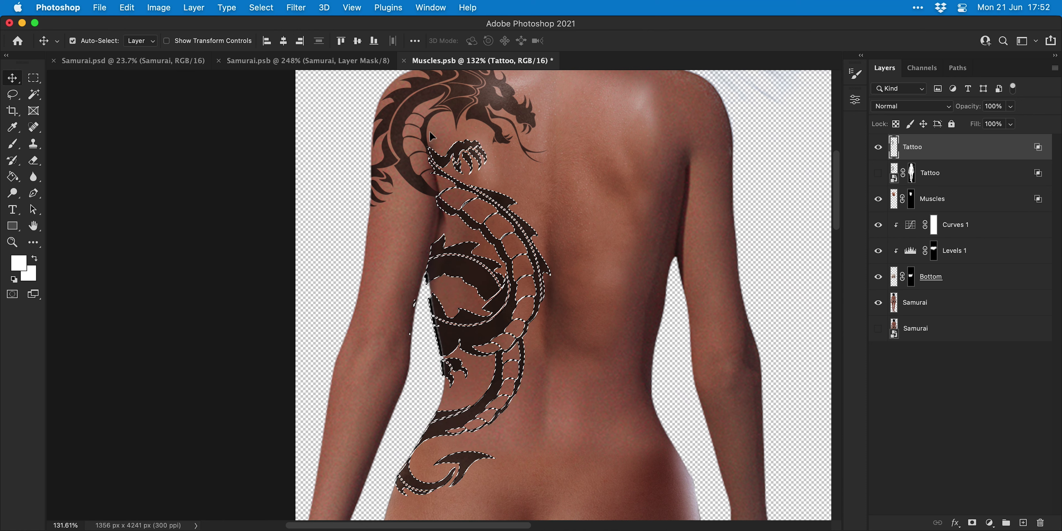
{"action": "key", "text": "super+d"}
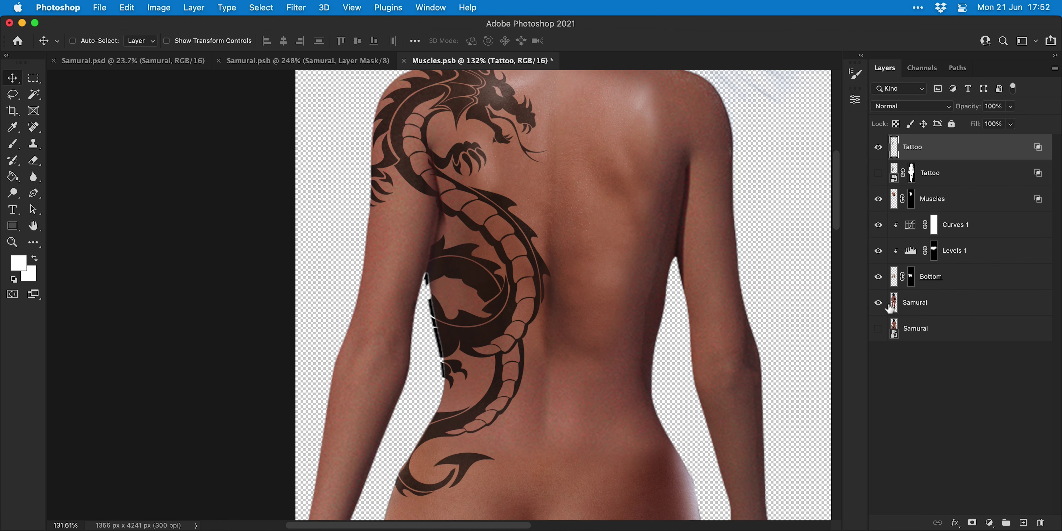
{"action": "left_click", "coordinate": [887, 307], "text": "super"}
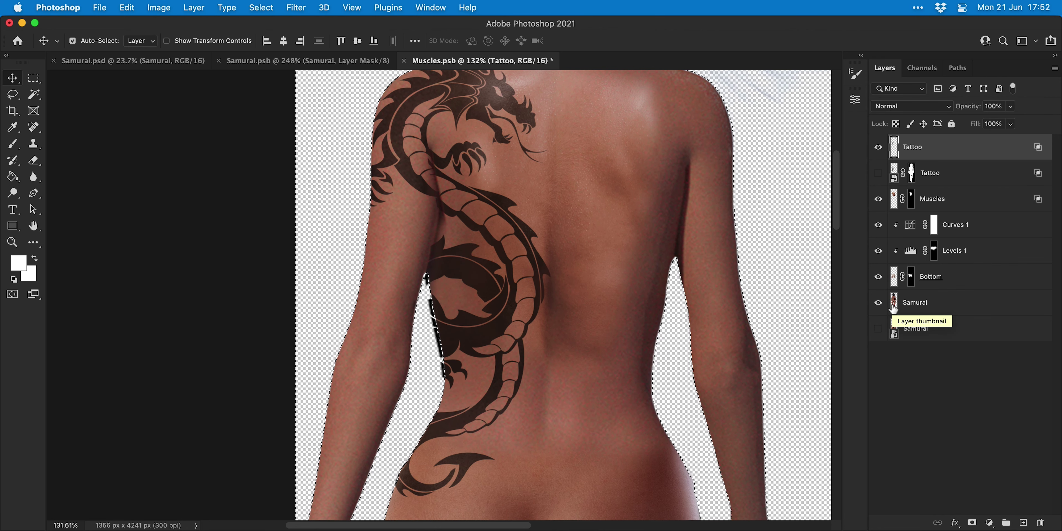
{"action": "key", "text": "super+d"}
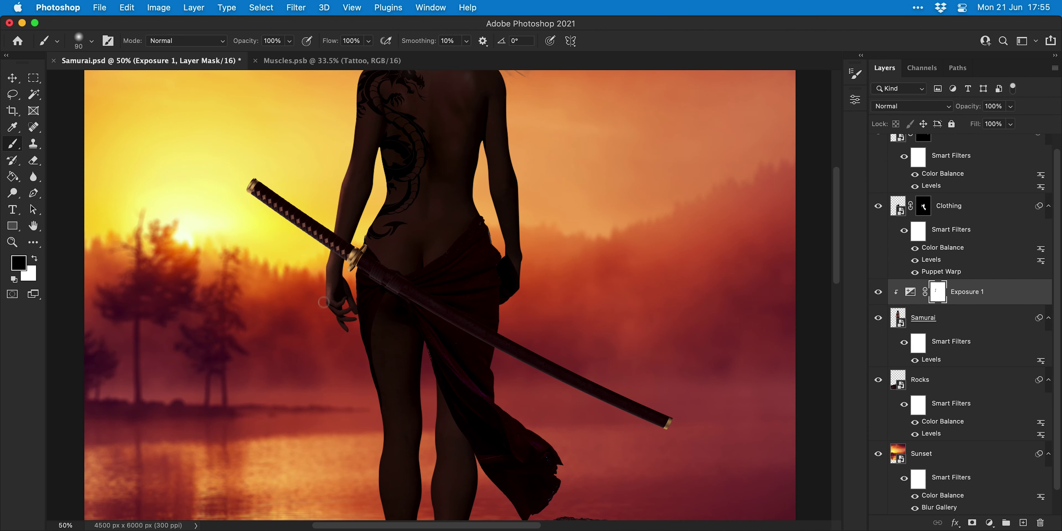
- Paint on the Exposure 1 mask in Samurai.psd with a soft brush to refine the light along the shoulder and arm edges
{"action": "scroll", "coordinate": [328, 255], "scroll_direction": "up", "scroll_amount": 2}
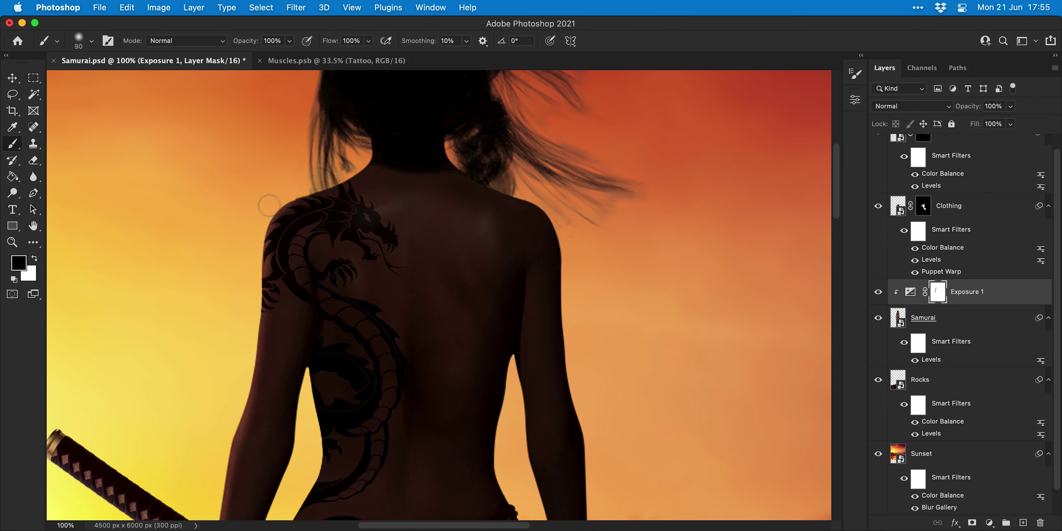
{"action": "key", "text": "x"}
{"action": "key", "text": "x"}
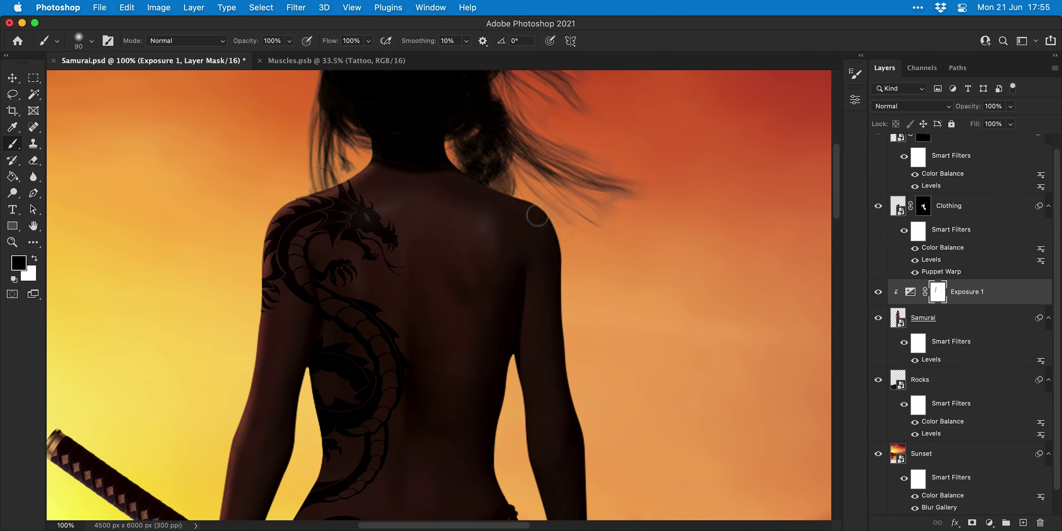
{"action": "key", "text": "x"}
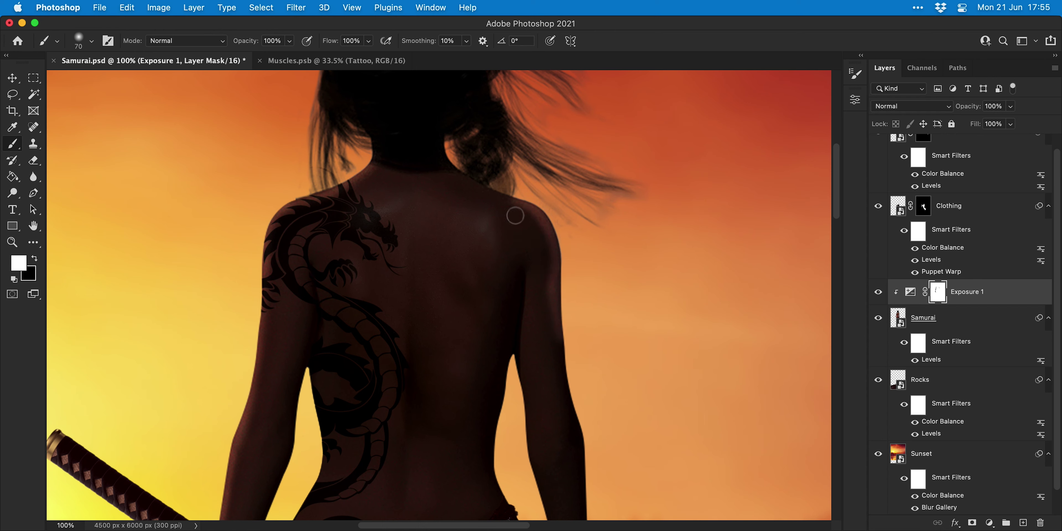
{"action": "key", "text": "bracketleft"}
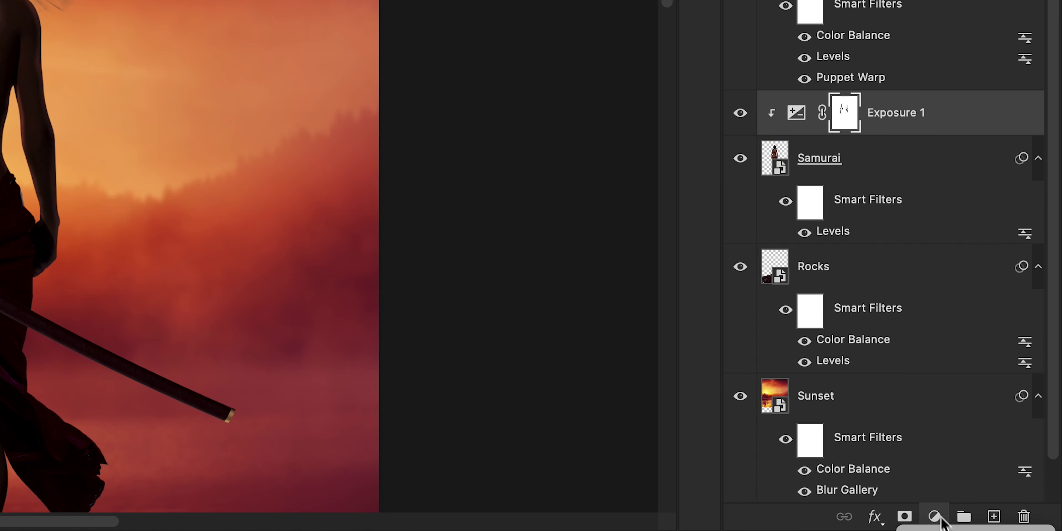
- Add a second Exposure adjustment at +1.90 with Gamma Correction 1.50, clip it above Exposure 1 and invert its mask to black
{"action": "left_click", "coordinate": [989, 522]}
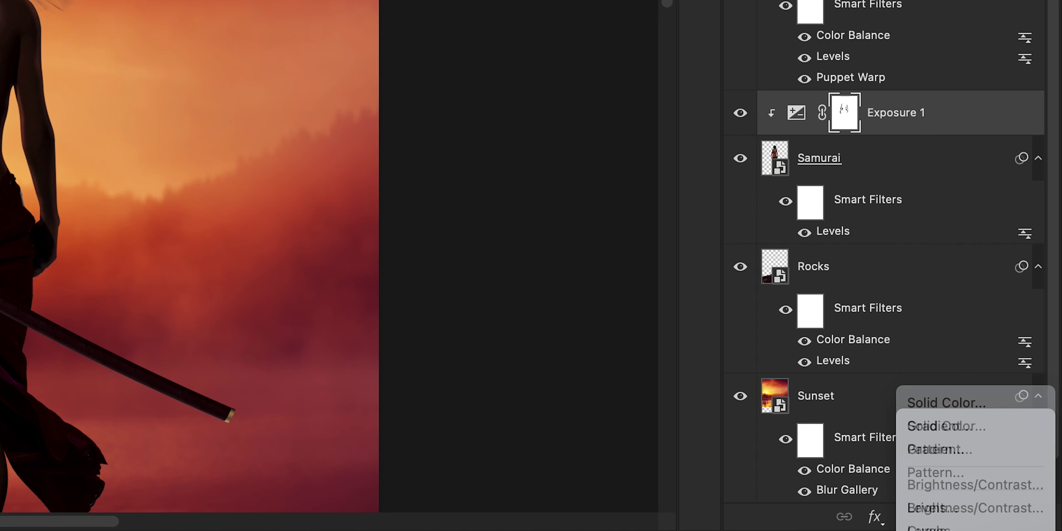
{"action": "left_click", "coordinate": [942, 437]}
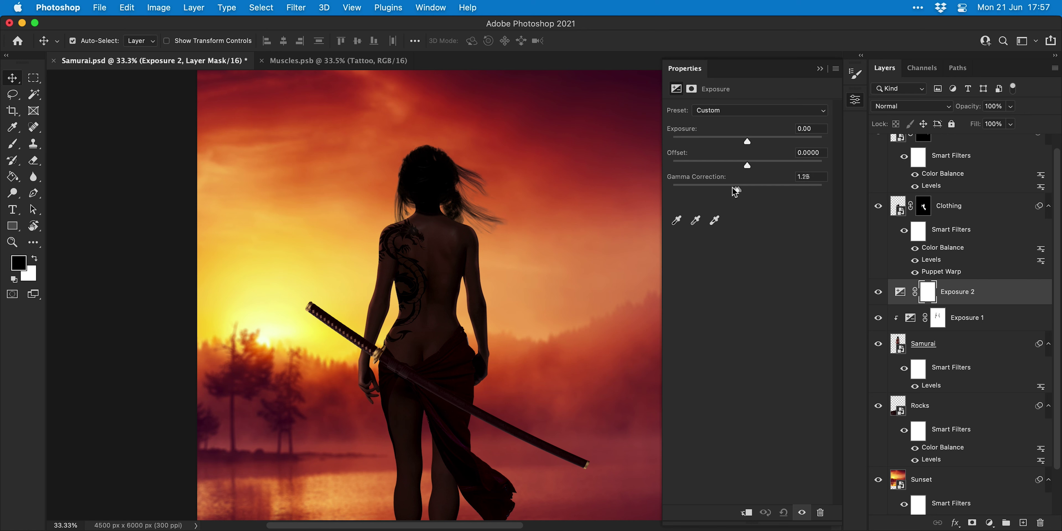
{"action": "left_click_drag", "start_coordinate": [735, 190], "coordinate": [725, 189]}
{"action": "left_click_drag", "start_coordinate": [747, 141], "coordinate": [769, 141]}
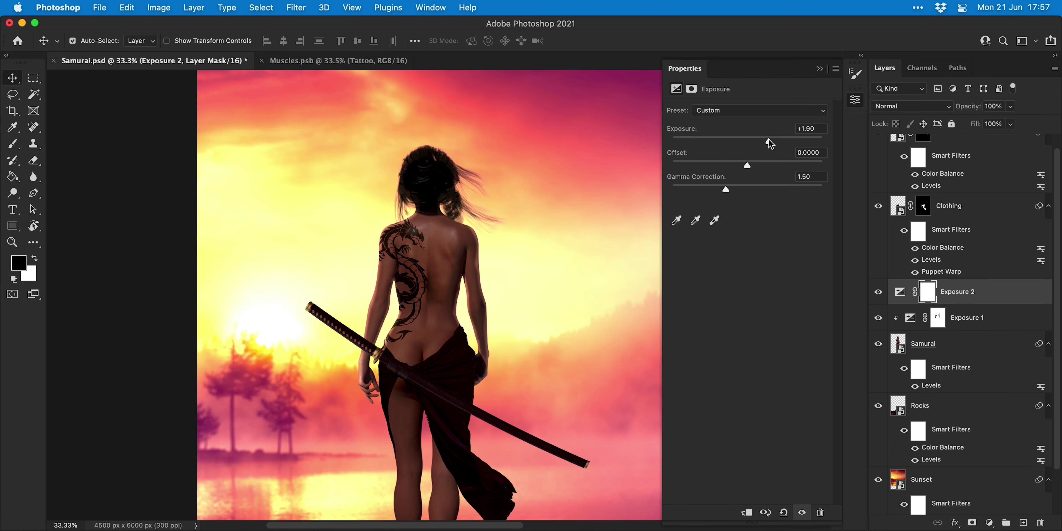
{"action": "left_click", "coordinate": [746, 511]}
{"action": "key", "text": "super+i"}
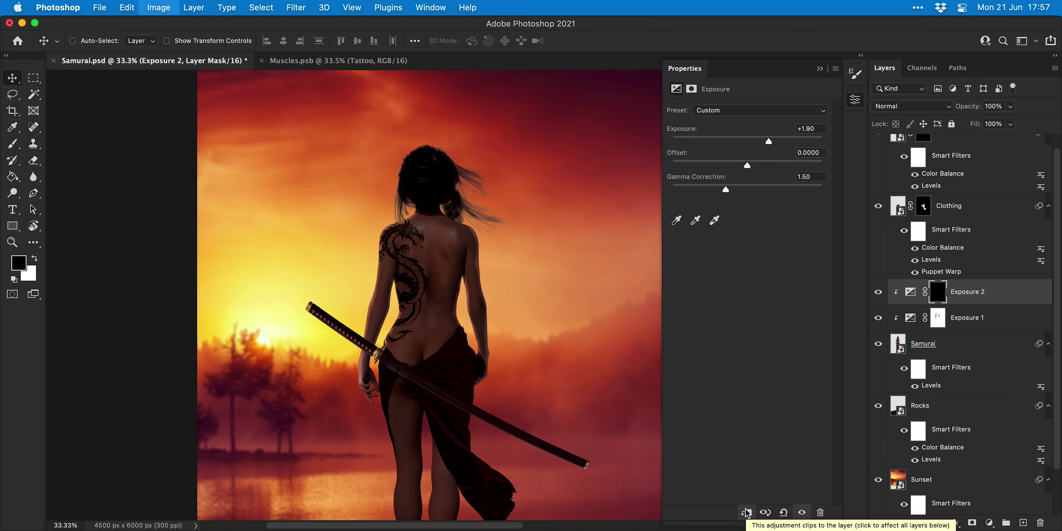
- Paint white on the Exposure 2 mask with a 60 px soft brush to add rim light along the arms and waist
{"action": "key", "text": "b"}
{"action": "key", "text": "x"}
{"action": "scroll", "coordinate": [435, 296], "scroll_direction": "up", "scroll_amount": 2}
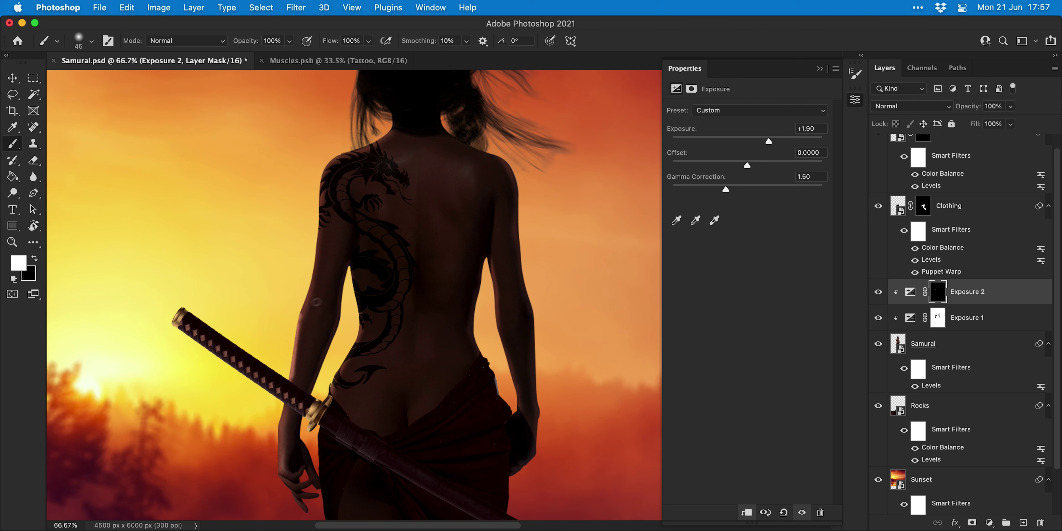
{"action": "key", "text": "bracketright"}
{"action": "key", "text": "bracketright"}
{"action": "mouse_move", "coordinate": [316, 302]}
{"action": "left_mouse_down"}
{"action": "mouse_move", "coordinate": [286, 379]}
{"action": "mouse_move", "coordinate": [325, 156]}
{"action": "mouse_move", "coordinate": [311, 248]}
{"action": "left_mouse_up"}
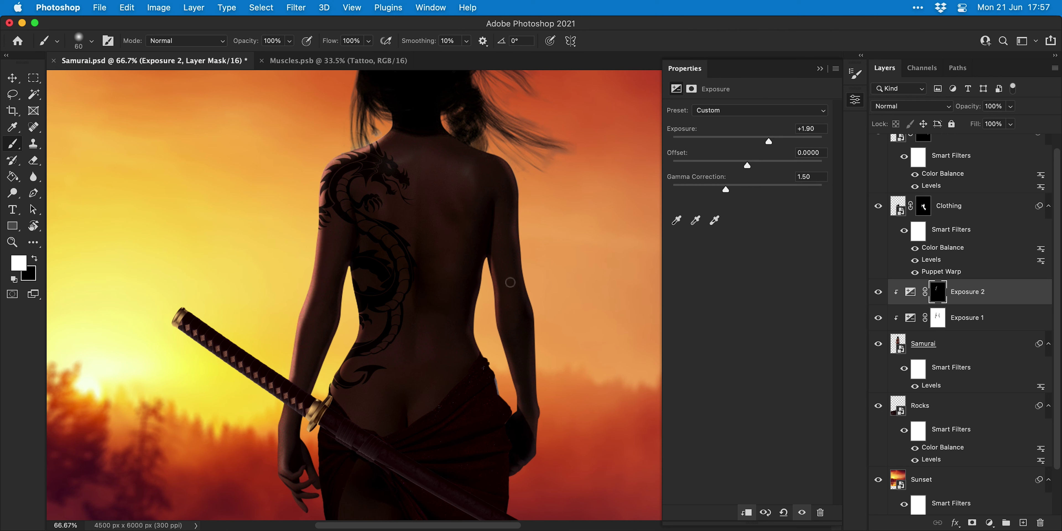
{"action": "mouse_move", "coordinate": [354, 317]}
{"action": "left_mouse_down"}
{"action": "mouse_move", "coordinate": [334, 382]}
{"action": "mouse_move", "coordinate": [348, 285]}
{"action": "mouse_move", "coordinate": [278, 407]}
{"action": "left_mouse_up"}
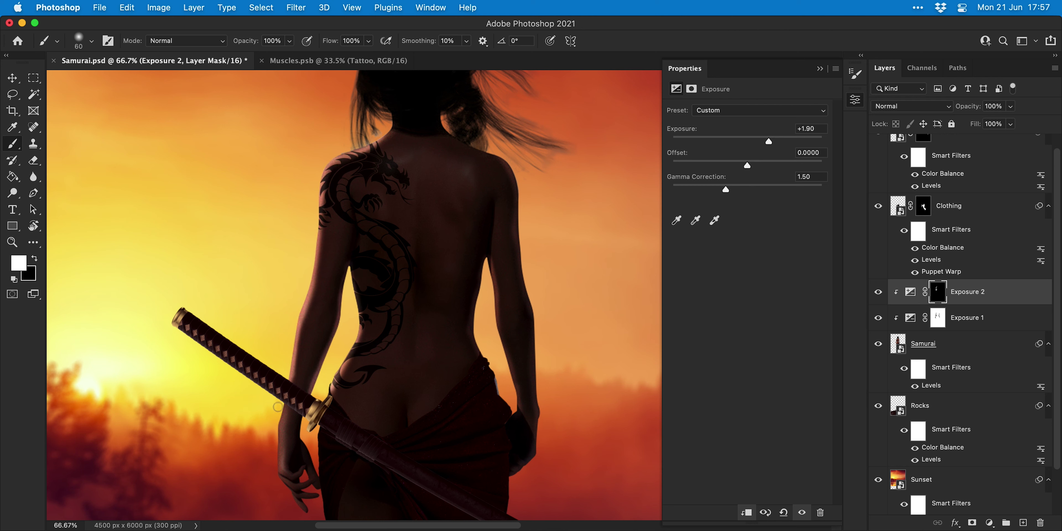
{"action": "scroll", "coordinate": [321, 368], "scroll_direction": "down", "scroll_amount": 4}
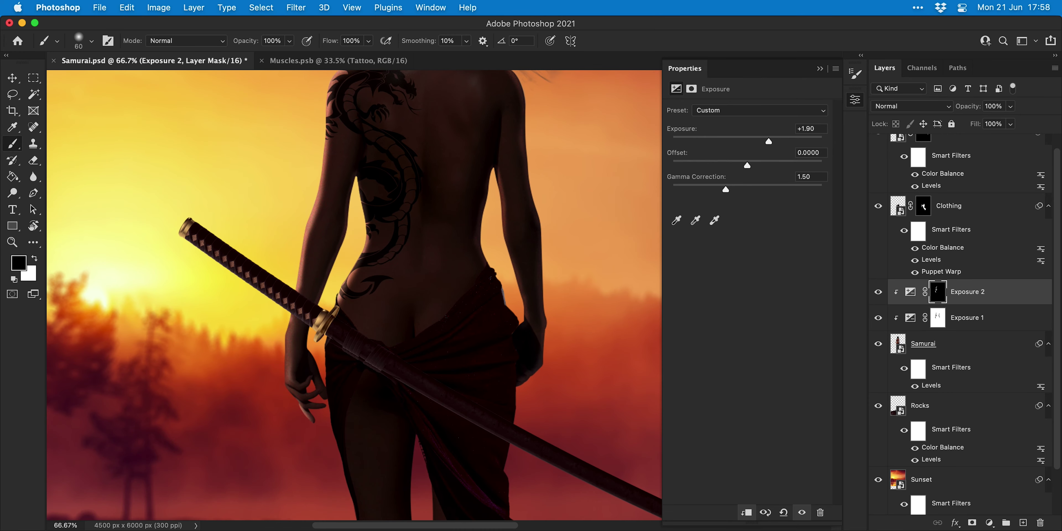
{"action": "scroll", "coordinate": [291, 363], "scroll_direction": "up", "scroll_amount": 2}
{"action": "mouse_move", "coordinate": [500, 294]}
{"action": "left_mouse_down"}
{"action": "mouse_move", "coordinate": [510, 117]}
{"action": "mouse_move", "coordinate": [520, 166]}
{"action": "left_mouse_up"}
- Continue the rim light down the legs to the feet on the Exposure 2 mask with a soft brush enlarged to 80 px
{"action": "key", "text": "d"}
{"action": "scroll", "coordinate": [277, 191], "scroll_direction": "down", "scroll_amount": 12}
{"action": "key", "text": "bracketright"}
{"action": "key", "text": "bracketright"}
{"action": "key", "text": "x"}
{"action": "mouse_move", "coordinate": [305, 264]}
{"action": "left_mouse_down"}
{"action": "mouse_move", "coordinate": [288, 297]}
{"action": "mouse_move", "coordinate": [317, 306]}
{"action": "mouse_move", "coordinate": [300, 260]}
{"action": "left_mouse_up"}
{"action": "key", "text": "x"}
{"action": "key", "text": "x"}
{"action": "key", "text": "x"}
{"action": "scroll", "coordinate": [296, 379], "scroll_direction": "down", "scroll_amount": 5}
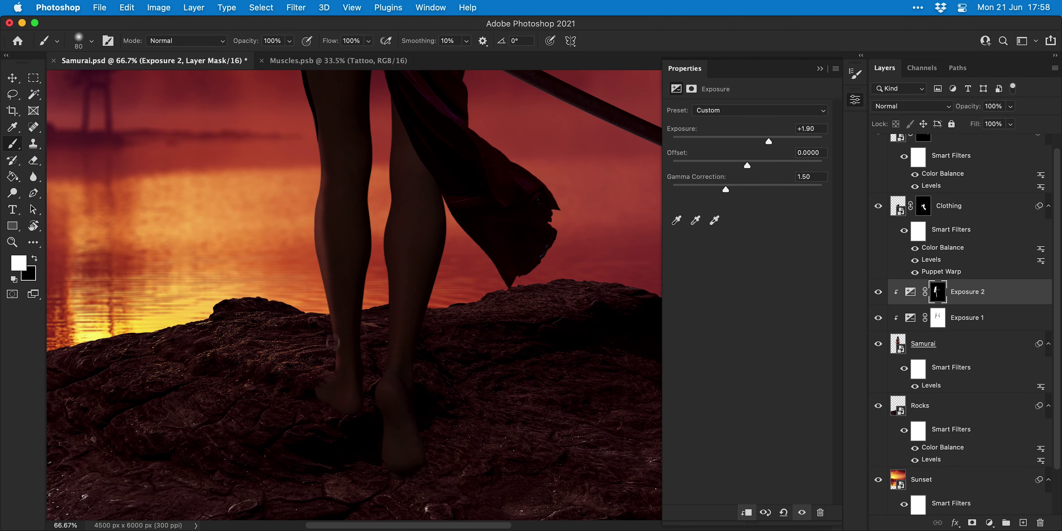
{"action": "key", "text": "x"}
{"action": "key", "text": "super+0"}
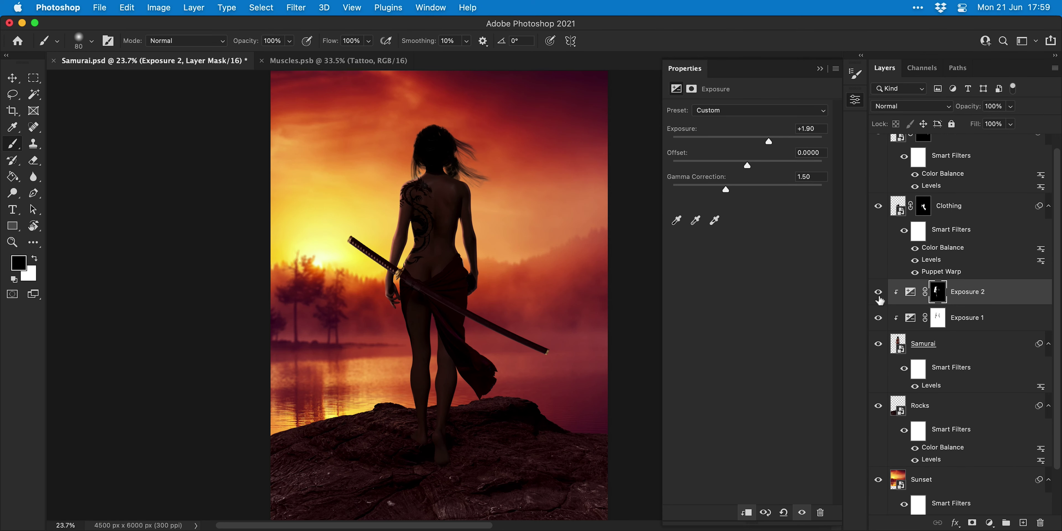
- Open the contents of the Samurai smart object and lasso the left leg on the Samurai pixel layer from upper thigh to foot
{"action": "double_click", "coordinate": [901, 344]}
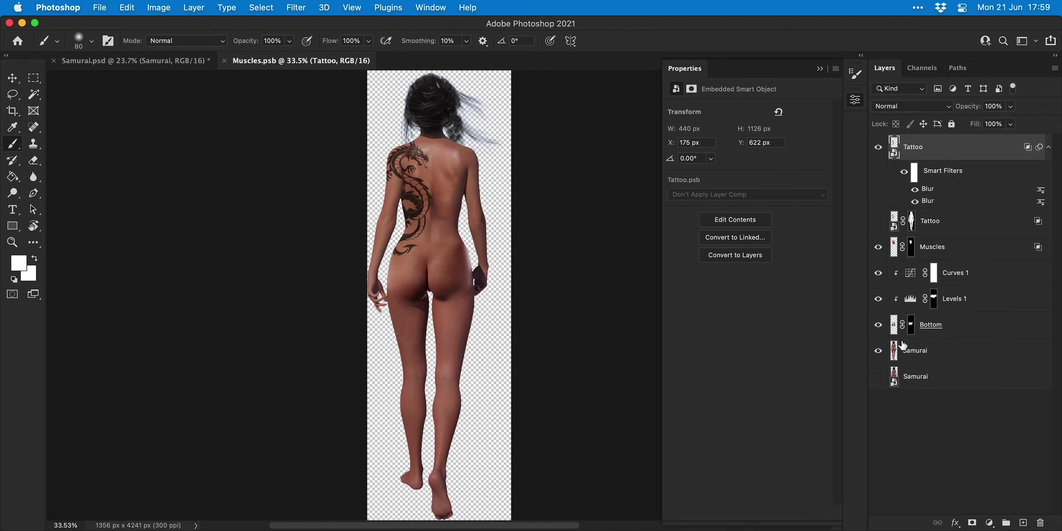
{"action": "left_click", "coordinate": [934, 360]}
{"action": "left_click", "coordinate": [18, 96]}
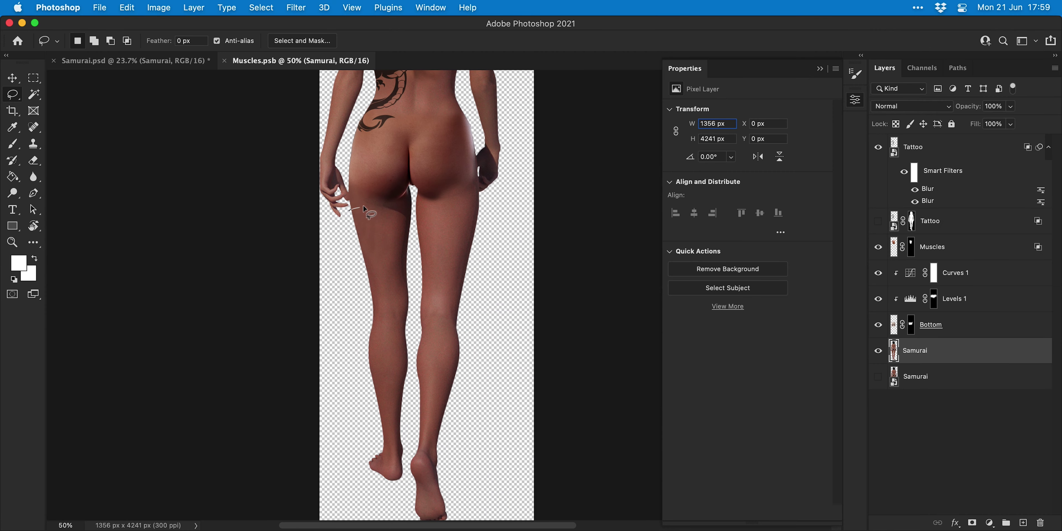
{"action": "left_click_drag", "start_coordinate": [409, 214], "coordinate": [415, 283]}
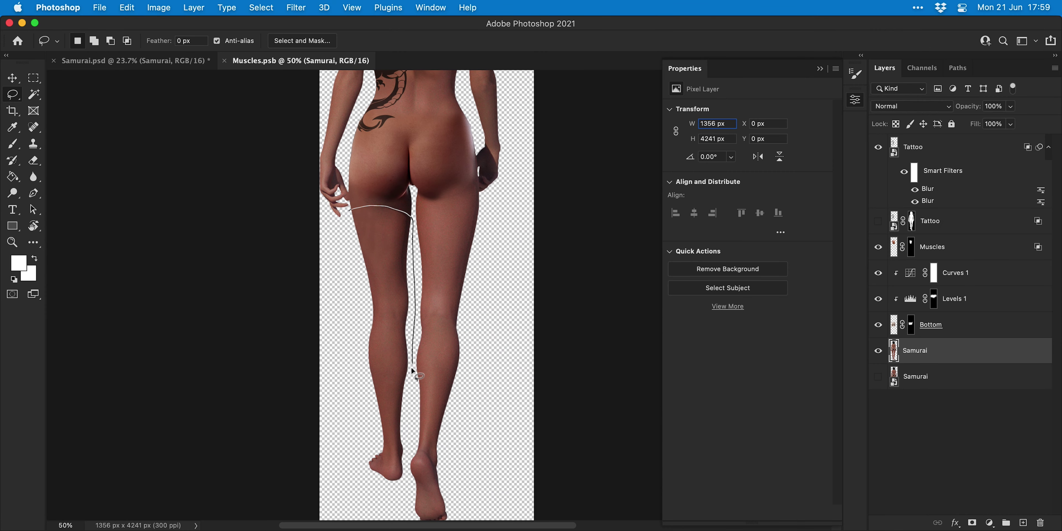
{"action": "left_click_drag", "start_coordinate": [376, 492], "coordinate": [349, 360]}
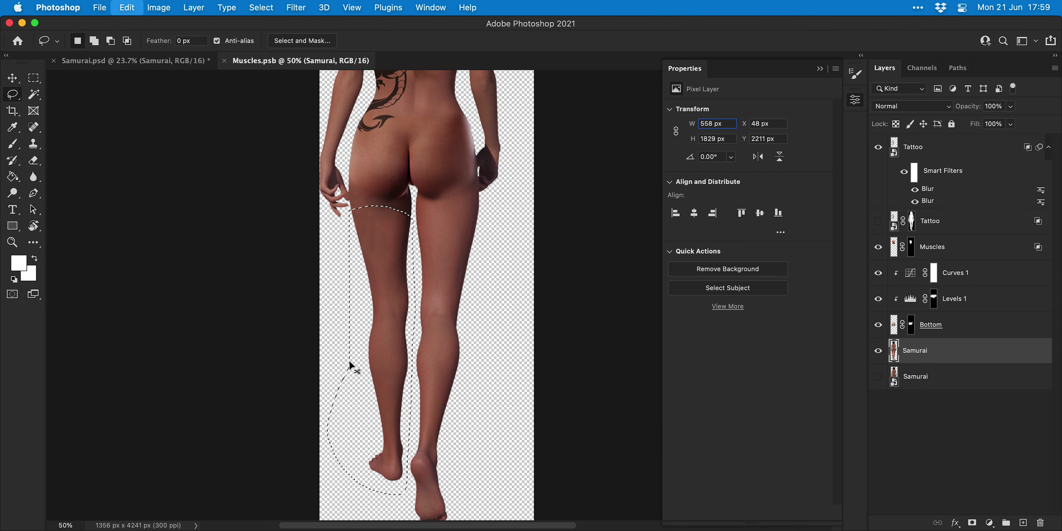
- Cut the selected left leg onto its own layer and shift it slightly down and outward, away from the body
{"action": "key", "text": "ctrl+shift+j"}
{"action": "key", "text": "v"}
{"action": "key", "text": "shift+Right"}
{"action": "key", "text": "shift+Right"}
{"action": "key", "text": "shift+Right"}
{"action": "key", "text": "shift+Right"}
{"action": "key", "text": "shift+Right"}
{"action": "left_click_drag", "start_coordinate": [428, 309], "coordinate": [366, 377]}
- Lasso the right leg on the Samurai pixel layer from below the buttock to the foot and cut it onto a new layer
{"action": "key", "text": "alt+bracketleft"}
{"action": "key", "text": "l"}
{"action": "mouse_move", "coordinate": [416, 216]}
{"action": "left_mouse_down"}
{"action": "mouse_move", "coordinate": [469, 205]}
{"action": "mouse_move", "coordinate": [504, 265]}
{"action": "mouse_move", "coordinate": [490, 514]}
{"action": "left_mouse_up"}
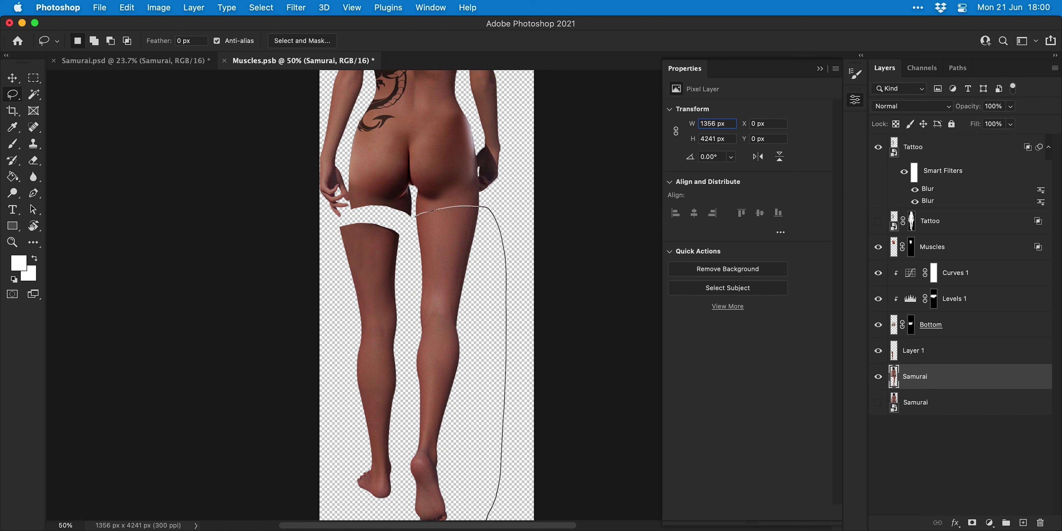
{"action": "left_click_drag", "start_coordinate": [399, 487], "coordinate": [409, 285]}
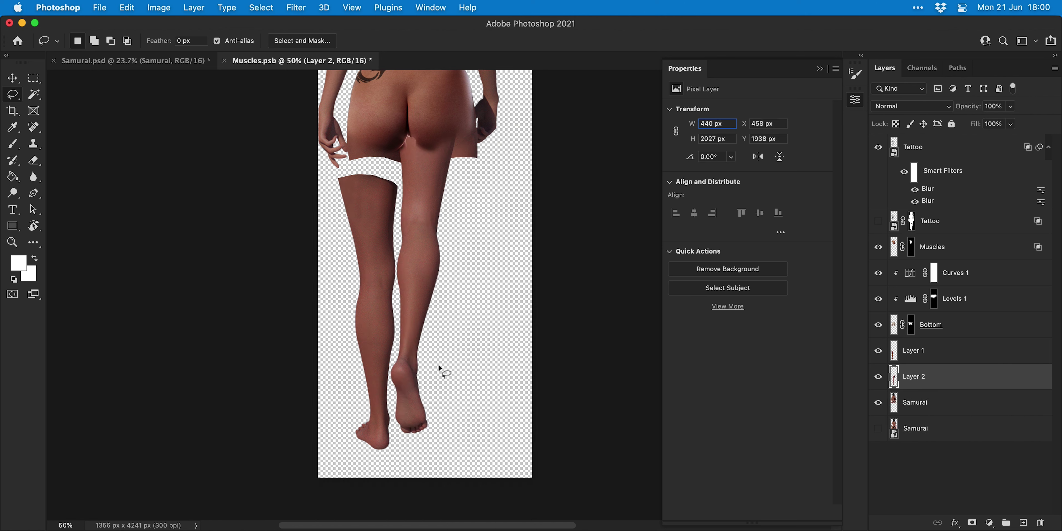
- Move and rotate the cut right leg so its thigh joins the hip and its foot swings inward under the body
{"action": "key", "text": "v"}
{"action": "left_click_drag", "start_coordinate": [420, 269], "coordinate": [448, 331]}
{"action": "key", "text": "super+t"}
{"action": "left_click_drag", "start_coordinate": [490, 181], "coordinate": [501, 183]}
{"action": "left_click_drag", "start_coordinate": [452, 206], "coordinate": [445, 185]}
{"action": "key", "text": "Return"}
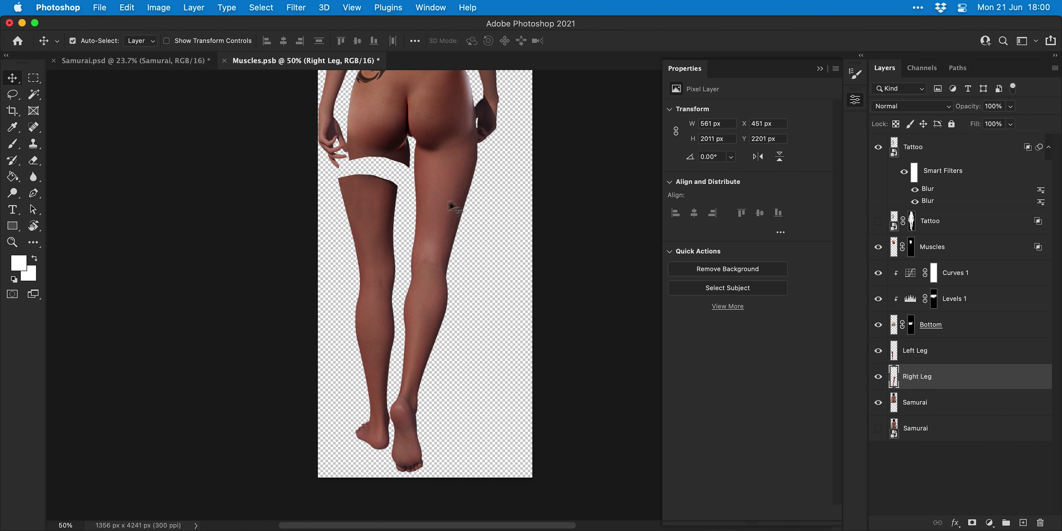
- Move and rotate the left leg so it joins the hip and crosses inward, and place the Left Leg layer below Right Leg
{"action": "left_click_drag", "start_coordinate": [383, 228], "coordinate": [389, 216]}
{"action": "key", "text": "super+t"}
{"action": "left_click_drag", "start_coordinate": [414, 148], "coordinate": [403, 145]}
{"action": "left_click_drag", "start_coordinate": [392, 188], "coordinate": [389, 180]}
{"action": "key", "text": "Return"}
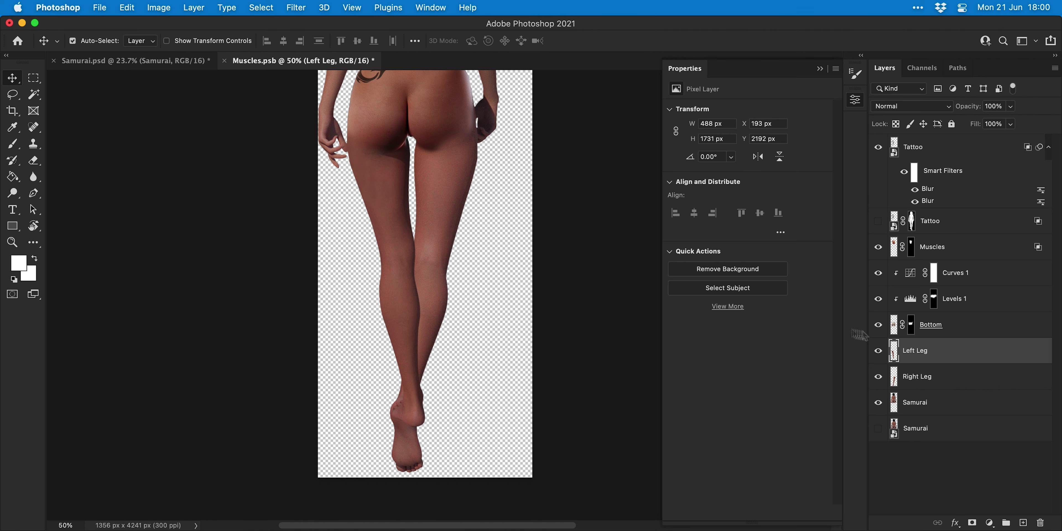
{"action": "left_click_drag", "start_coordinate": [933, 353], "coordinate": [933, 390]}
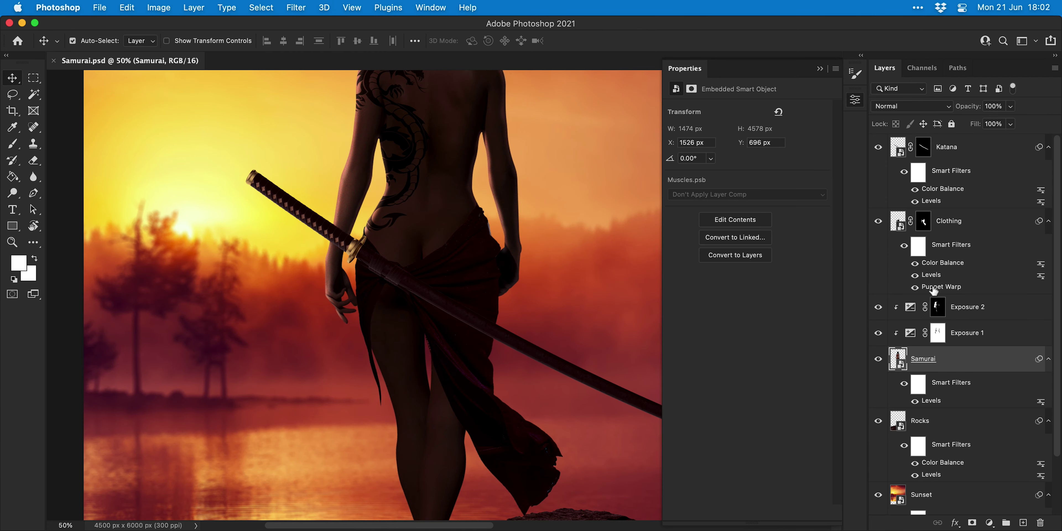
- Try bending the skirt's thin left strip toward the thigh by re-editing the Clothing layer's existing Puppet Warp in Samurai.psd
{"action": "double_click", "coordinate": [933, 288]}
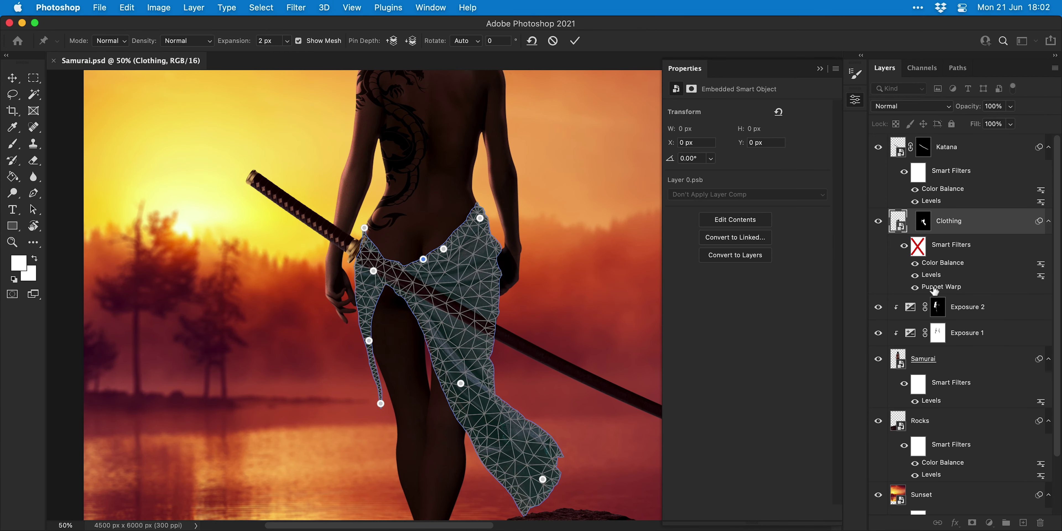
{"action": "left_click_drag", "start_coordinate": [381, 404], "coordinate": [389, 401]}
{"action": "key", "text": "super+plus"}
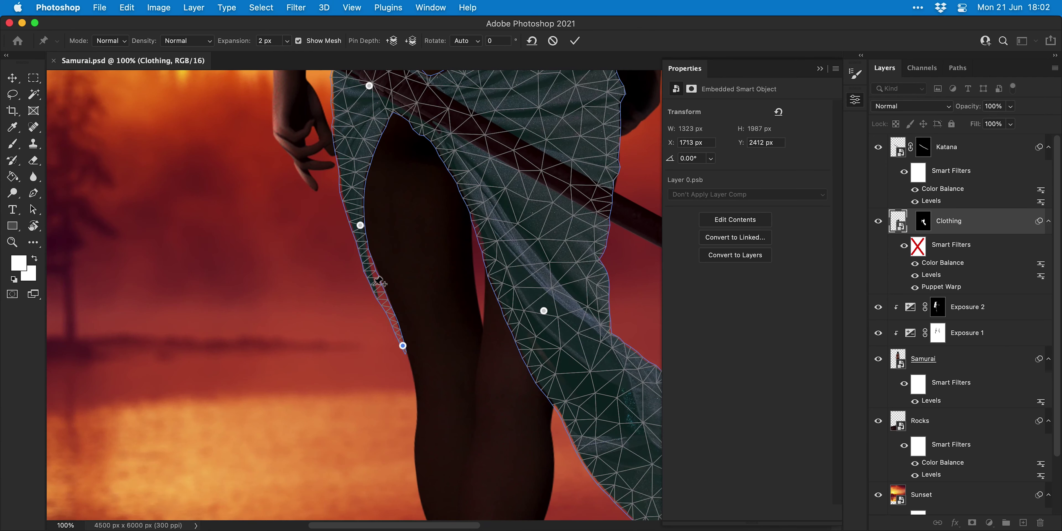
{"action": "left_click_drag", "start_coordinate": [378, 282], "coordinate": [380, 285]}
{"action": "key", "text": "Return"}
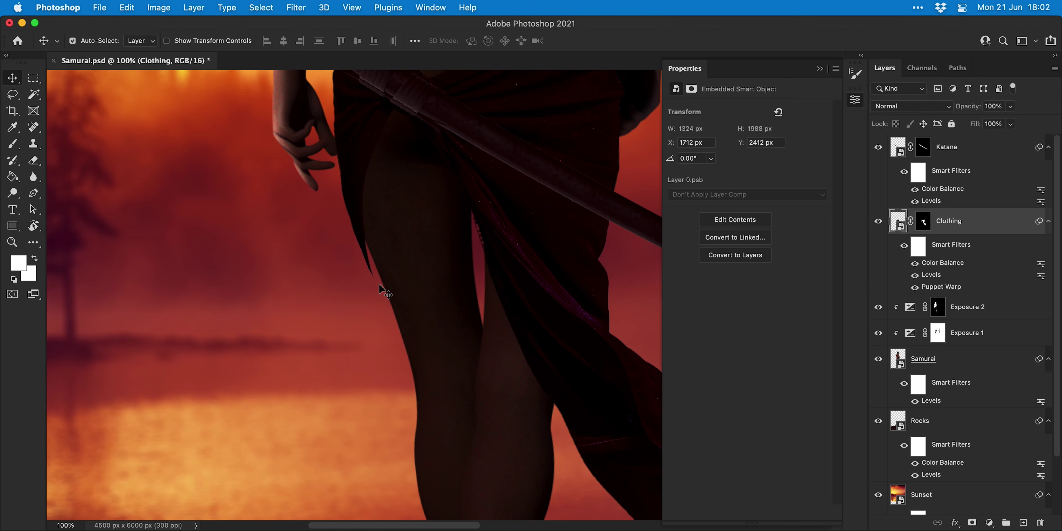
{"action": "key", "text": "super+z"}
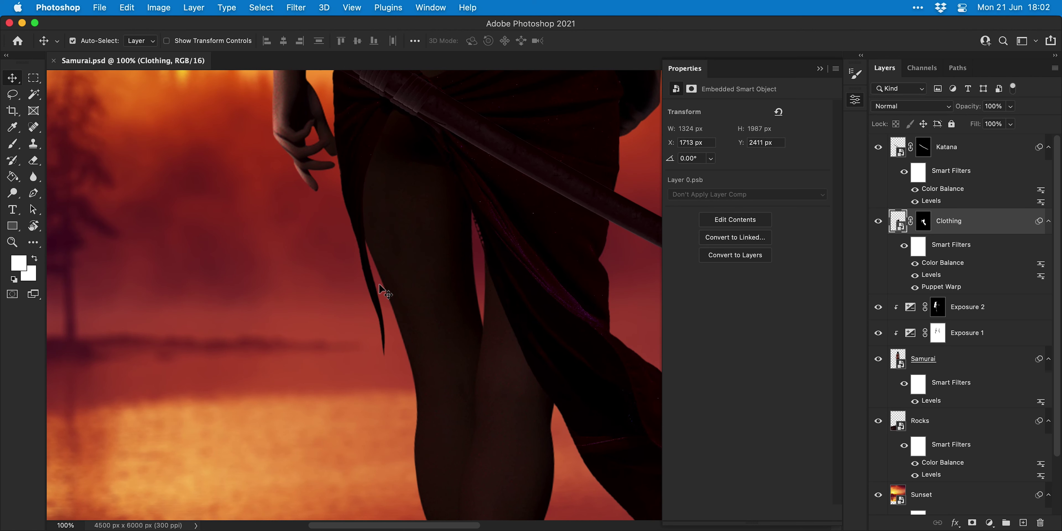
- Convert the Clothing layer to a smart object and place Puppet Warp pins along its waist and main fabric
{"action": "right_click", "coordinate": [951, 222]}
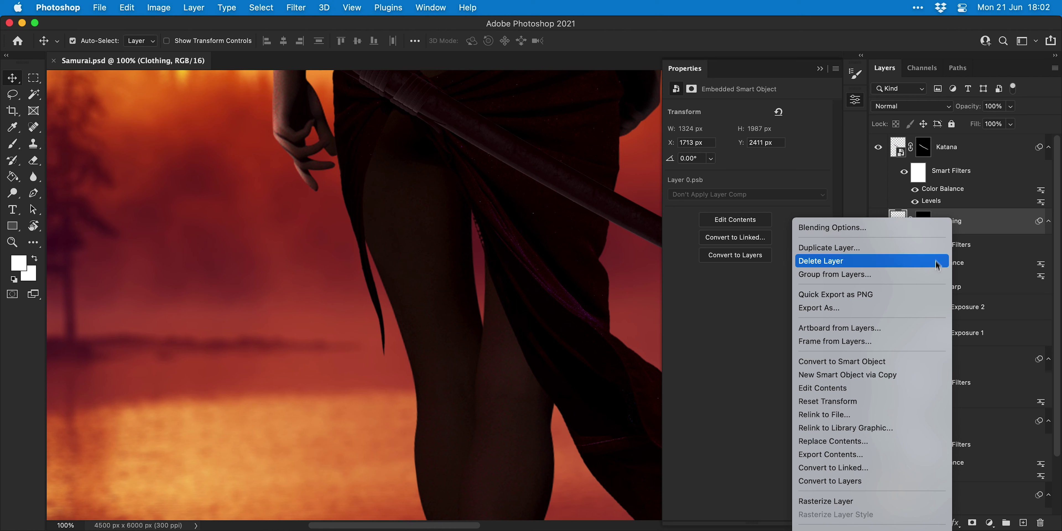
{"action": "left_click", "coordinate": [907, 361]}
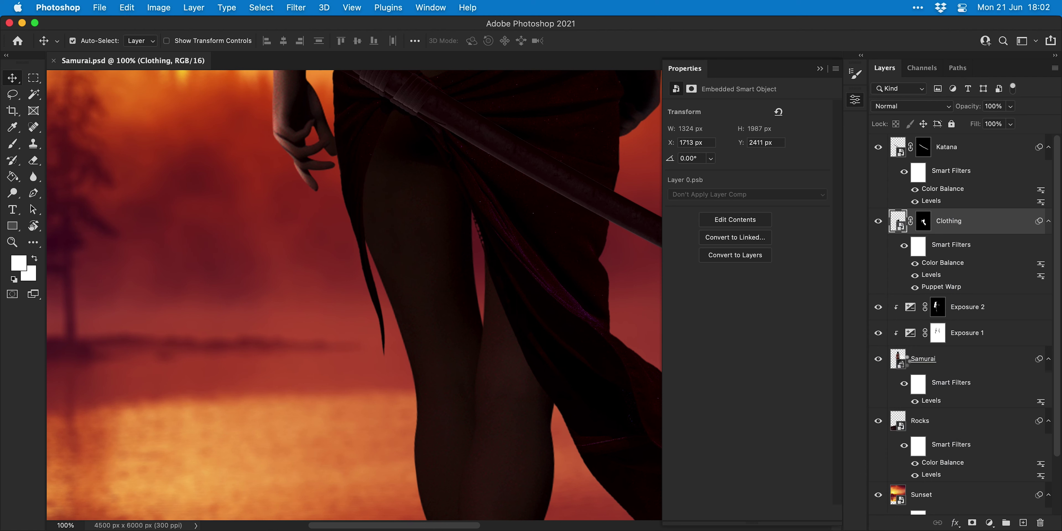
{"action": "left_click", "coordinate": [127, 8]}
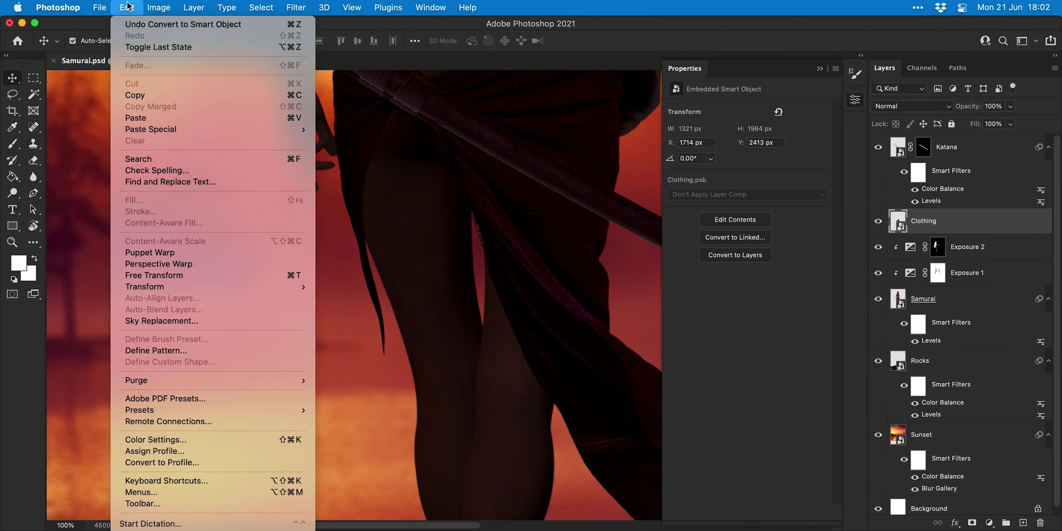
{"action": "left_click", "coordinate": [178, 247]}
{"action": "key", "text": "super+minus"}
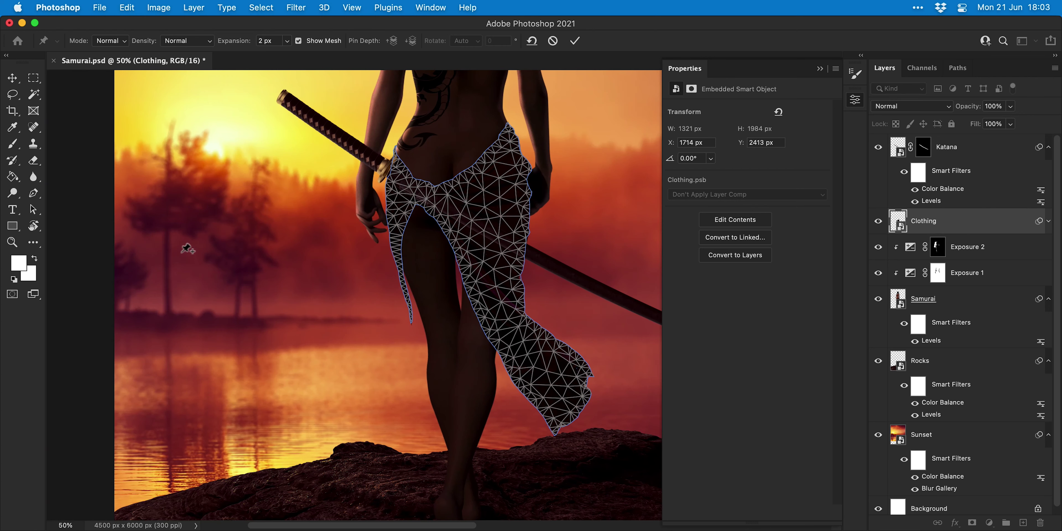
{"action": "left_click", "coordinate": [403, 177]}
{"action": "left_click", "coordinate": [510, 147]}
{"action": "left_click", "coordinate": [458, 187]}
{"action": "left_click", "coordinate": [498, 307]}
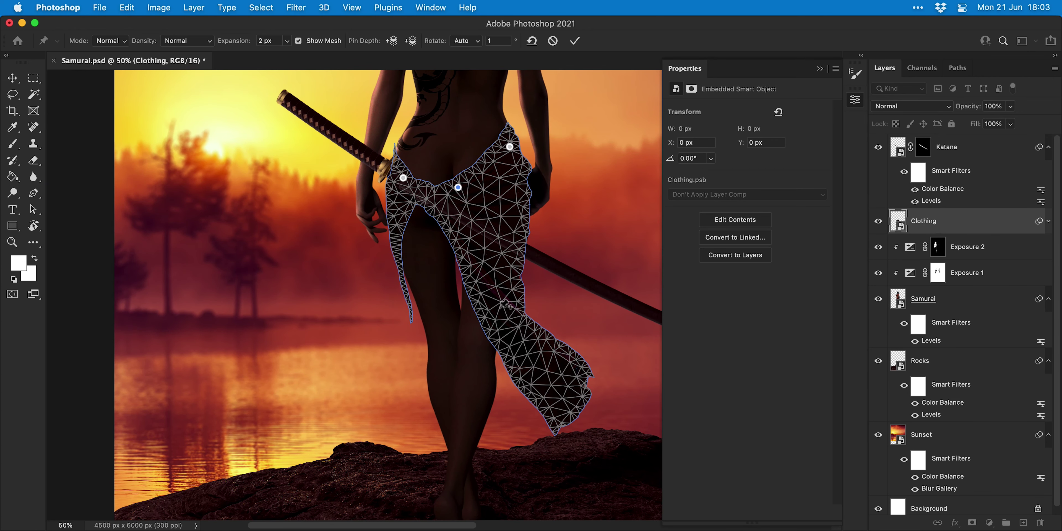
{"action": "left_click", "coordinate": [572, 397]}
- Pin the skirt's thin left strip along its length, bend its tip inward against the leg and apply the Puppet Warp
{"action": "key", "text": "super+plus"}
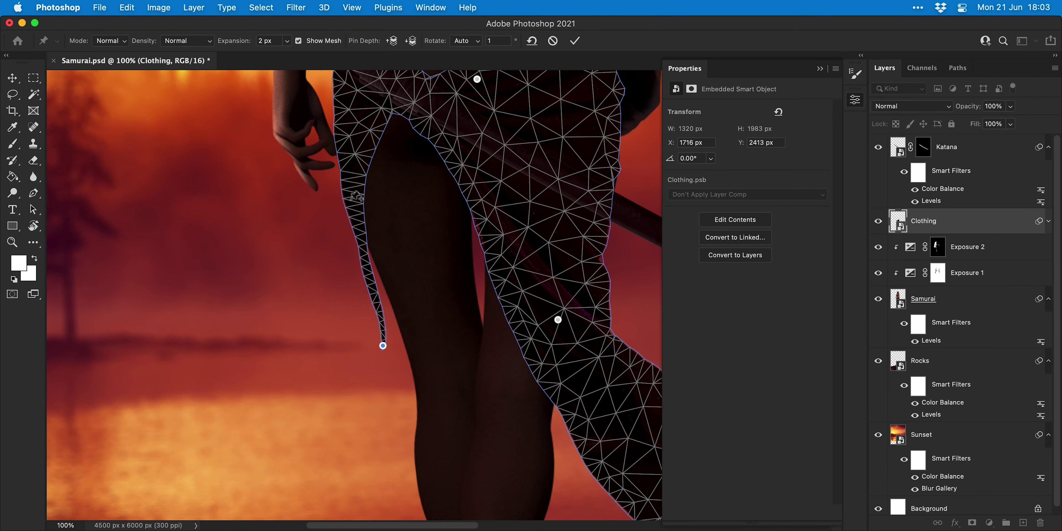
{"action": "left_click", "coordinate": [393, 242]}
{"action": "left_click_drag", "start_coordinate": [382, 346], "coordinate": [403, 344]}
{"action": "left_click", "coordinate": [376, 277]}
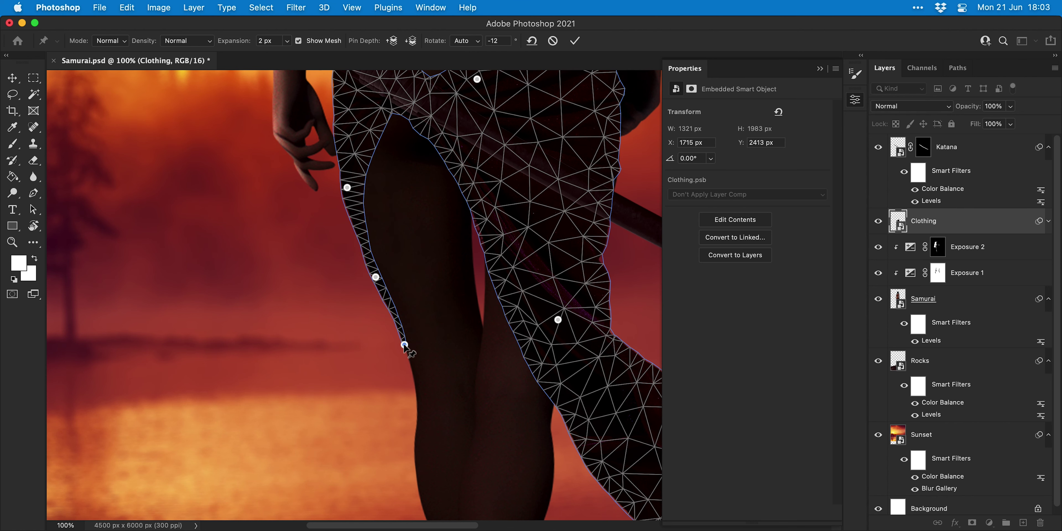
{"action": "key", "text": "Return"}
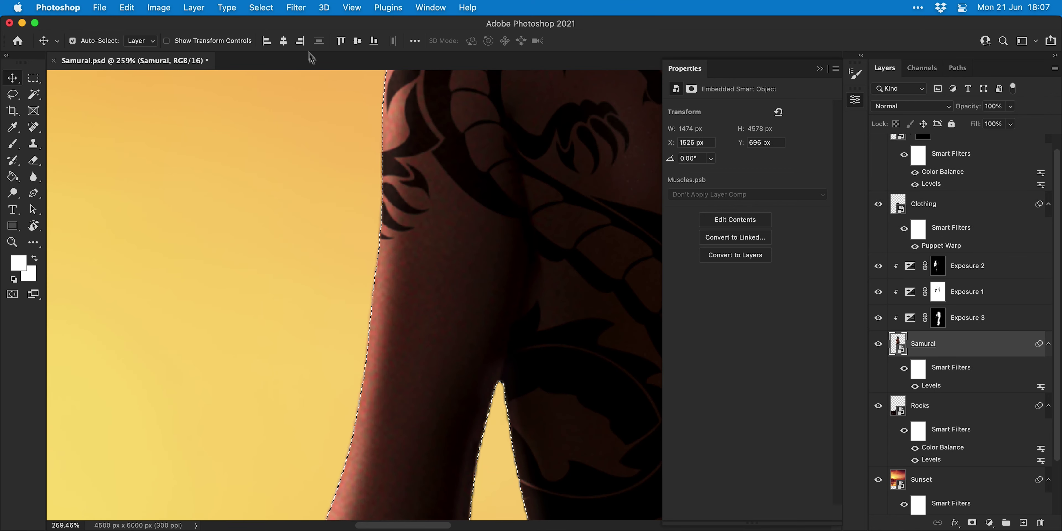
- Contract the selection around the Samurai figure by 2 pixels
{"action": "left_click", "coordinate": [261, 7]}
{"action": "mouse_move", "coordinate": [319, 195]}
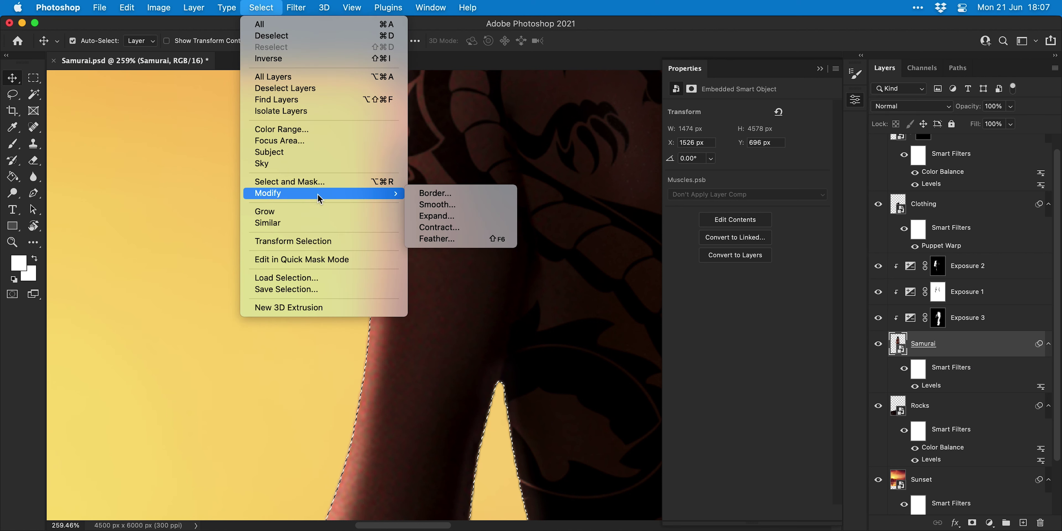
{"action": "left_click", "coordinate": [418, 228]}
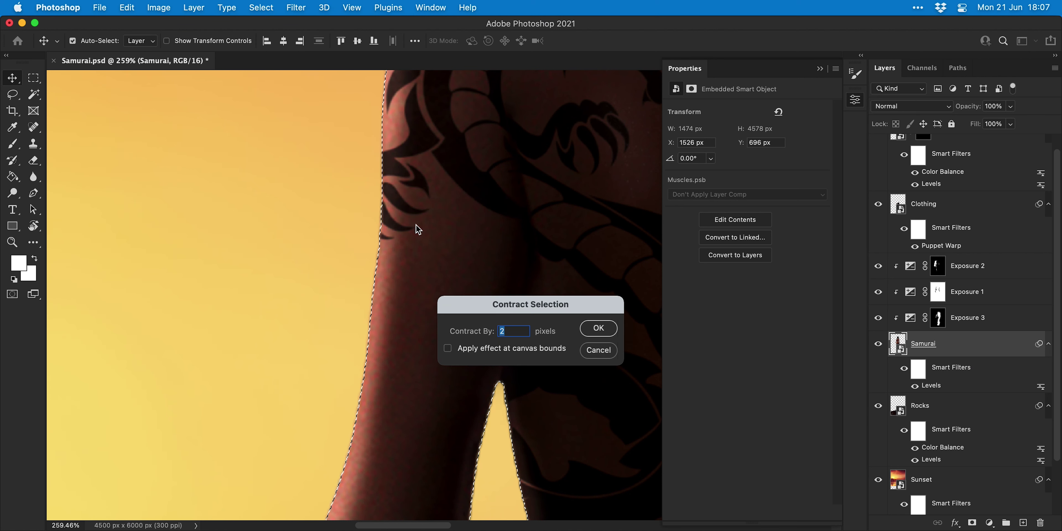
{"action": "key", "text": "Return"}
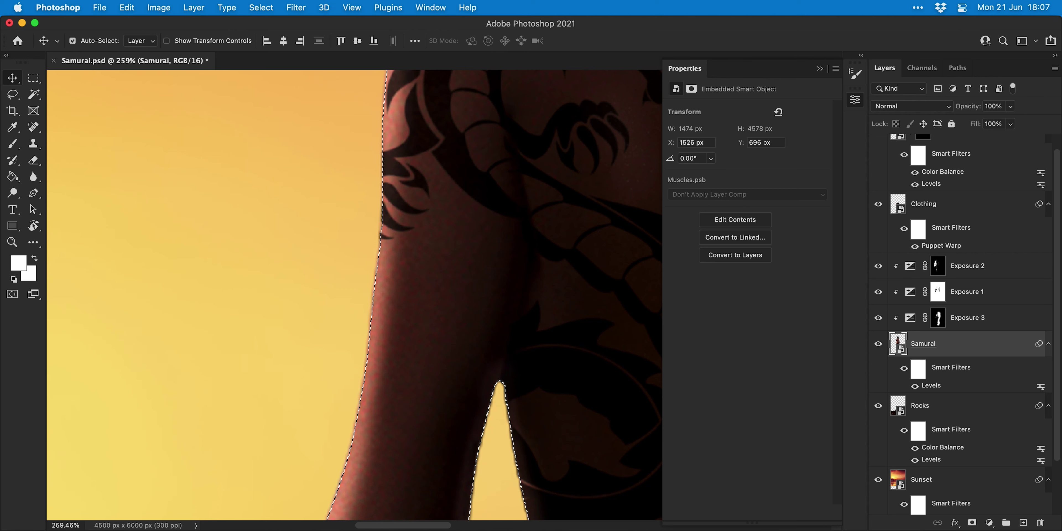
- Feather the contracted selection and turn it into a layer mask on the Samurai layer
{"action": "left_click", "coordinate": [261, 8]}
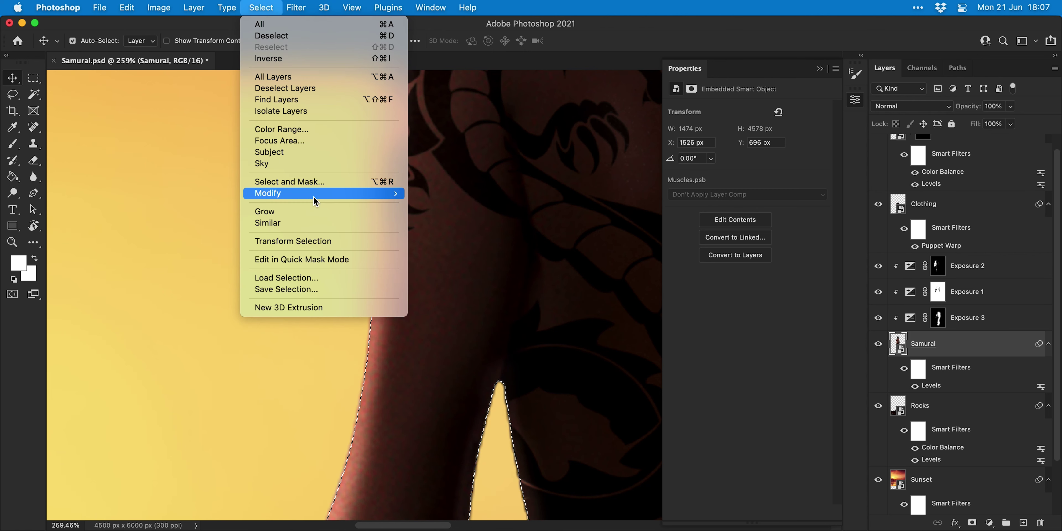
{"action": "mouse_move", "coordinate": [314, 201]}
{"action": "left_click", "coordinate": [416, 239]}
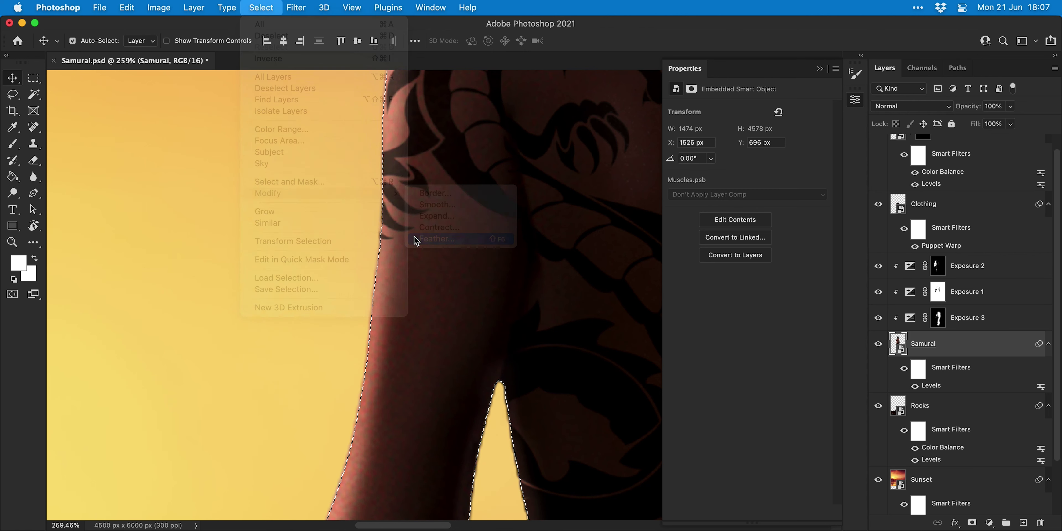
{"action": "key", "text": "Return"}
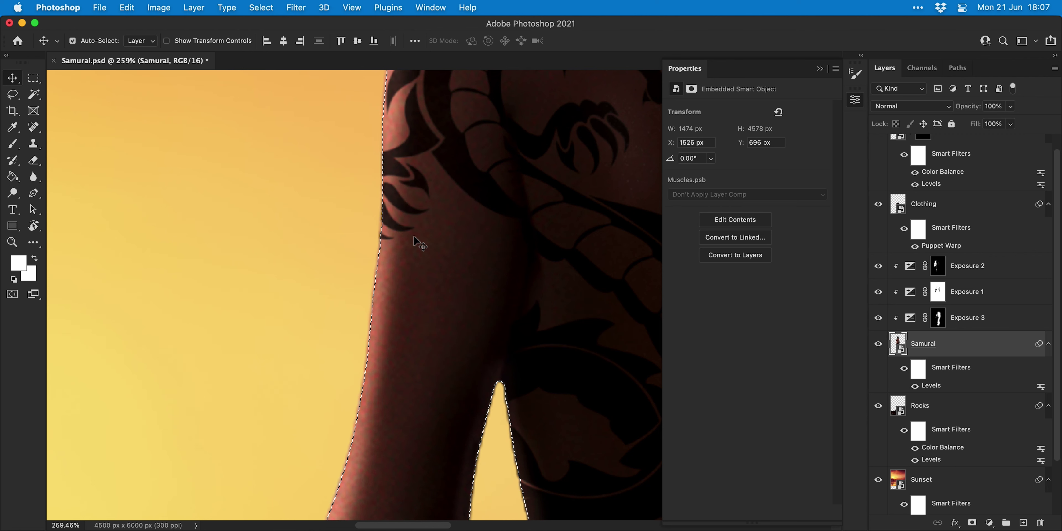
{"action": "left_click", "coordinate": [971, 523]}
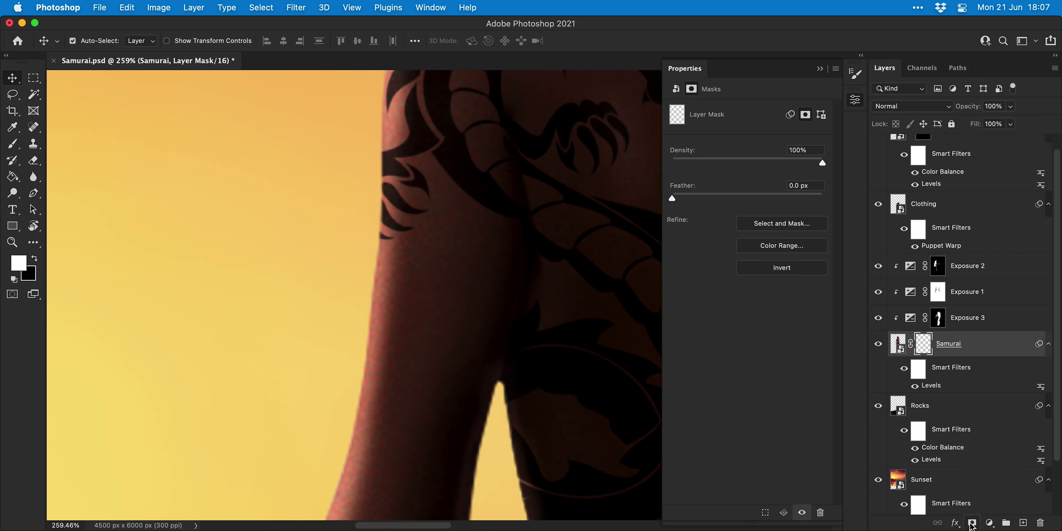
{"action": "key", "text": "super+0"}
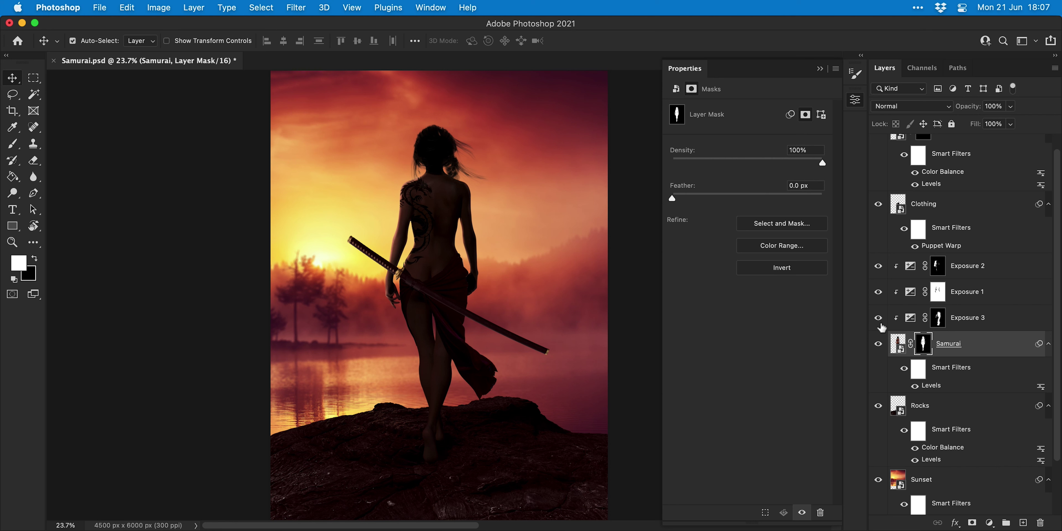
- Hide Exposure 2 and Exposure 1, keep Exposure 3 visible and rename it Shadows Right
{"action": "left_click_drag", "start_coordinate": [878, 266], "coordinate": [878, 292]}
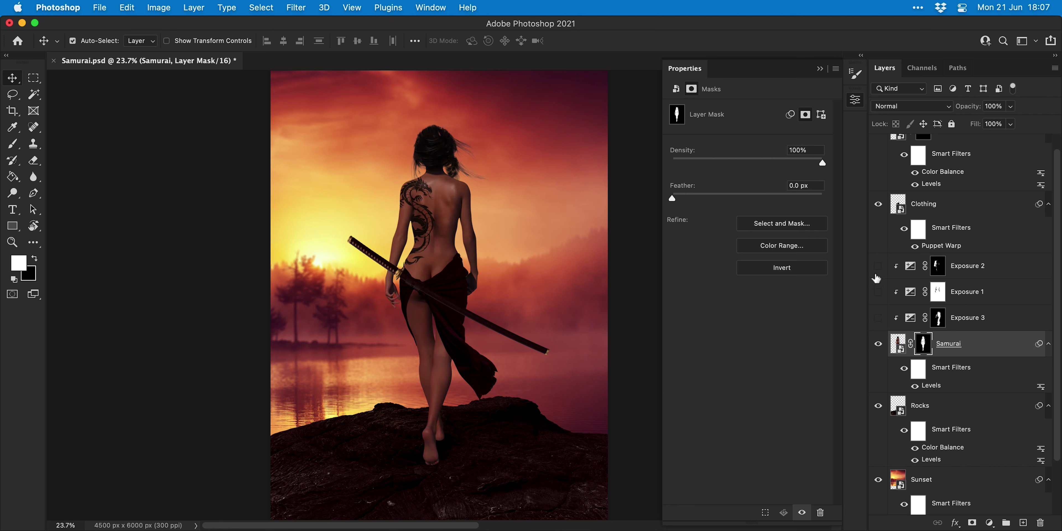
{"action": "left_click", "coordinate": [878, 318]}
{"action": "double_click", "coordinate": [967, 318]}
{"action": "type", "text": "Sha"}
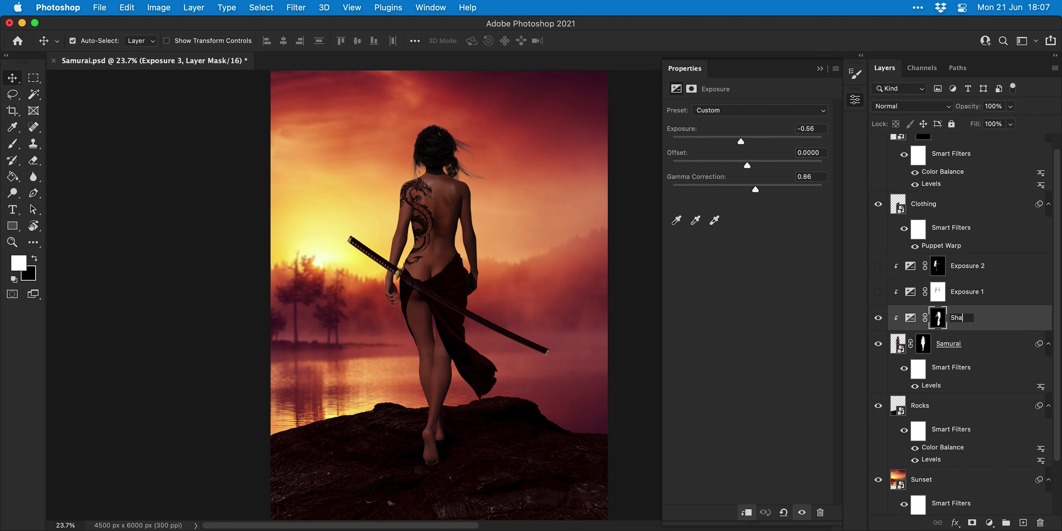
{"action": "type", "text": "dows Right"}
{"action": "key", "text": "Return"}
- Turn Exposure 1 back on and rename it Overall Exposure
{"action": "left_click", "coordinate": [878, 295]}
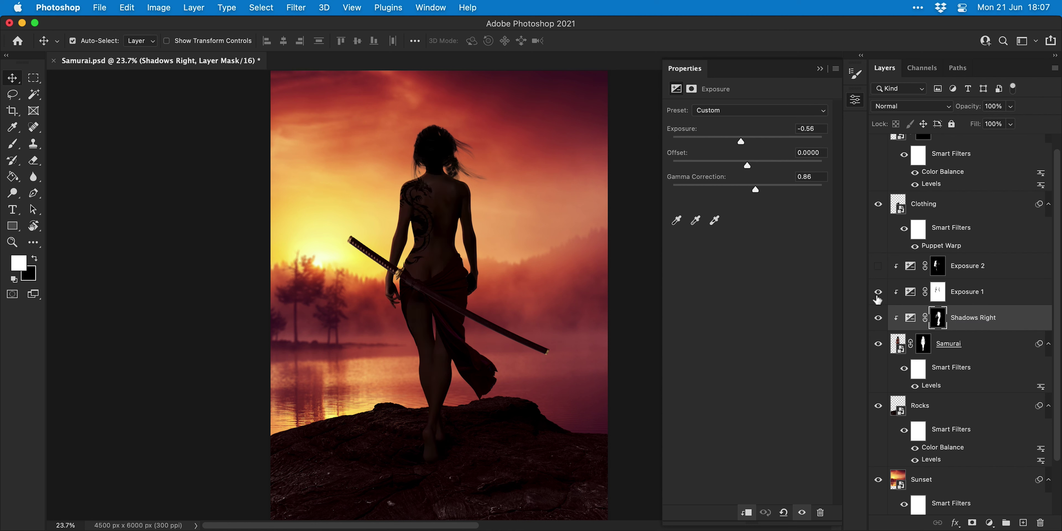
{"action": "left_click", "coordinate": [878, 295]}
{"action": "left_click", "coordinate": [878, 292]}
{"action": "double_click", "coordinate": [967, 291]}
{"action": "type", "text": "Overall Exposure"}
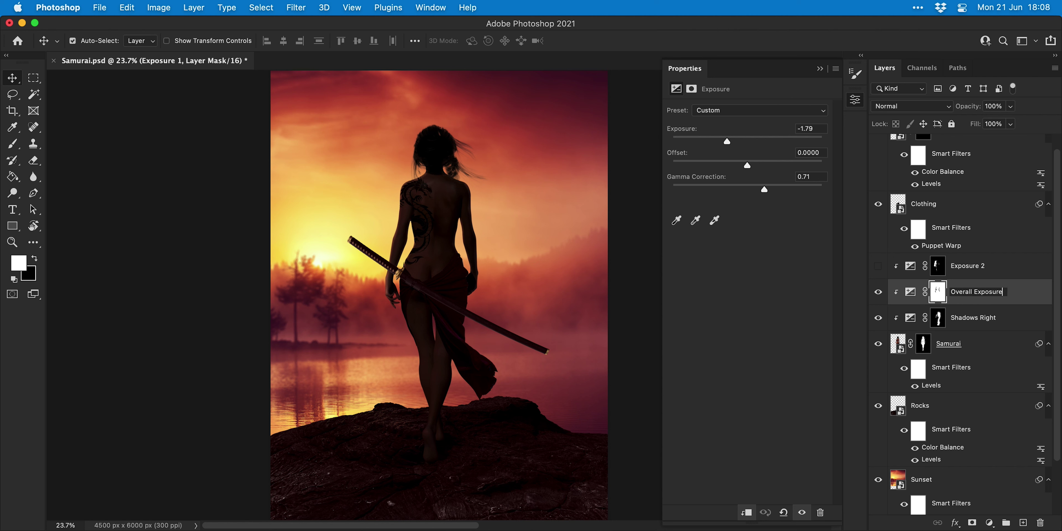
{"action": "key", "text": "Return"}
- Turn Exposure 2 back on and rename it Highlights
{"action": "left_click", "coordinate": [877, 268]}
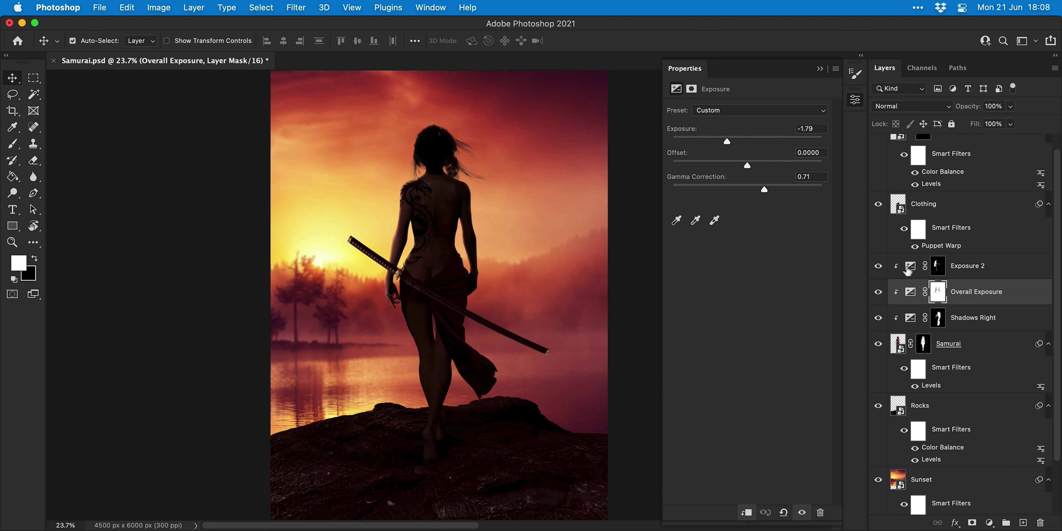
{"action": "double_click", "coordinate": [967, 265]}
{"action": "type", "text": "Highlights"}
{"action": "key", "text": "Return"}
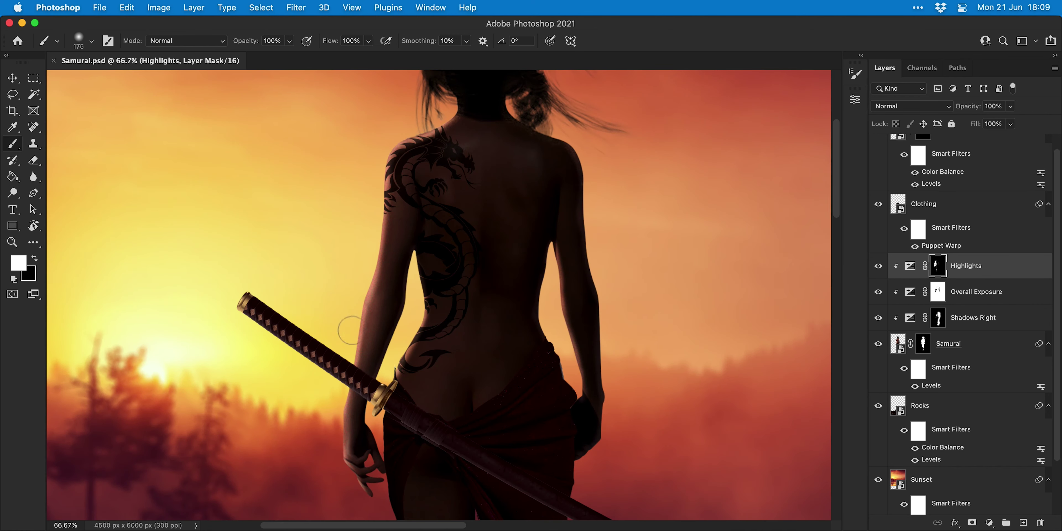
- Paint white on the Highlights mask along the samurai's left arm and hand, reducing the brush for the hand
{"action": "left_click_drag", "start_coordinate": [350, 330], "coordinate": [382, 147]}
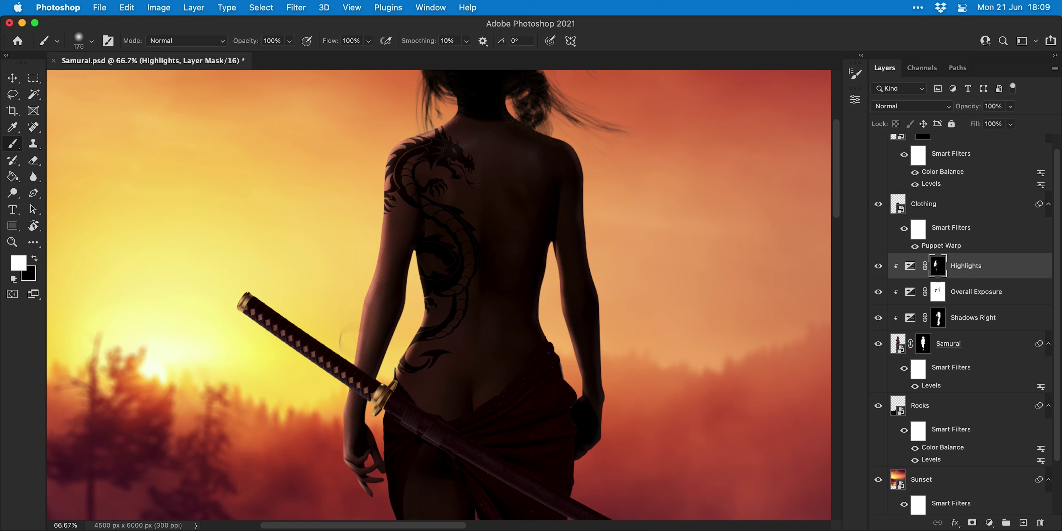
{"action": "left_click_drag", "start_coordinate": [336, 383], "coordinate": [331, 468]}
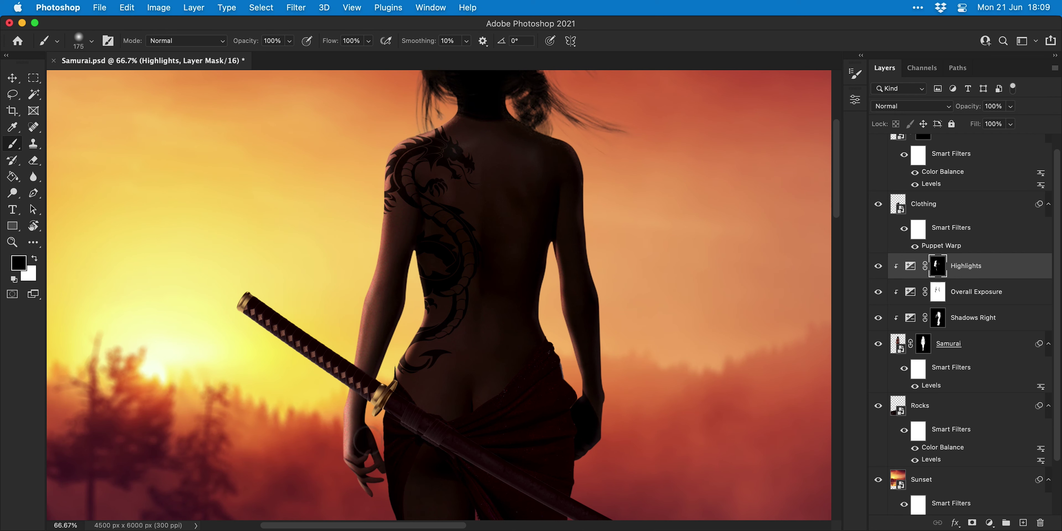
{"action": "key", "text": "bracketleft"}
{"action": "key", "text": "bracketleft"}
{"action": "key", "text": "bracketleft"}
{"action": "key", "text": "bracketleft"}
{"action": "key", "text": "ctrl+plus"}
{"action": "key", "text": "ctrl+plus"}
{"action": "key", "text": "bracketleft"}
{"action": "key", "text": "bracketleft"}
{"action": "key", "text": "bracketleft"}
{"action": "key", "text": "bracketleft"}
{"action": "key", "text": "bracketleft"}
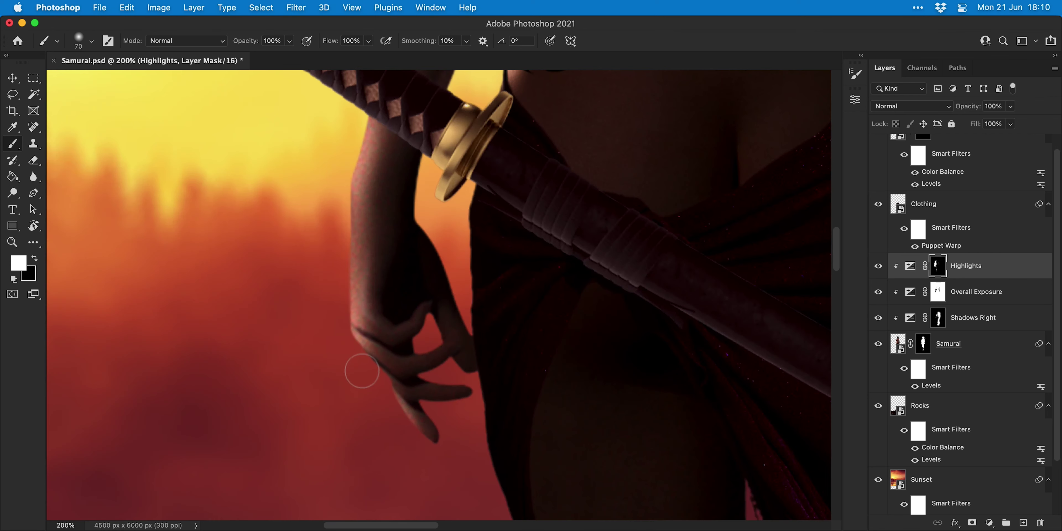
- Trim the highlight on the left forearm above the hand by painting black on the Highlights mask
{"action": "key", "text": "x"}
{"action": "left_click_drag", "start_coordinate": [381, 133], "coordinate": [374, 229]}
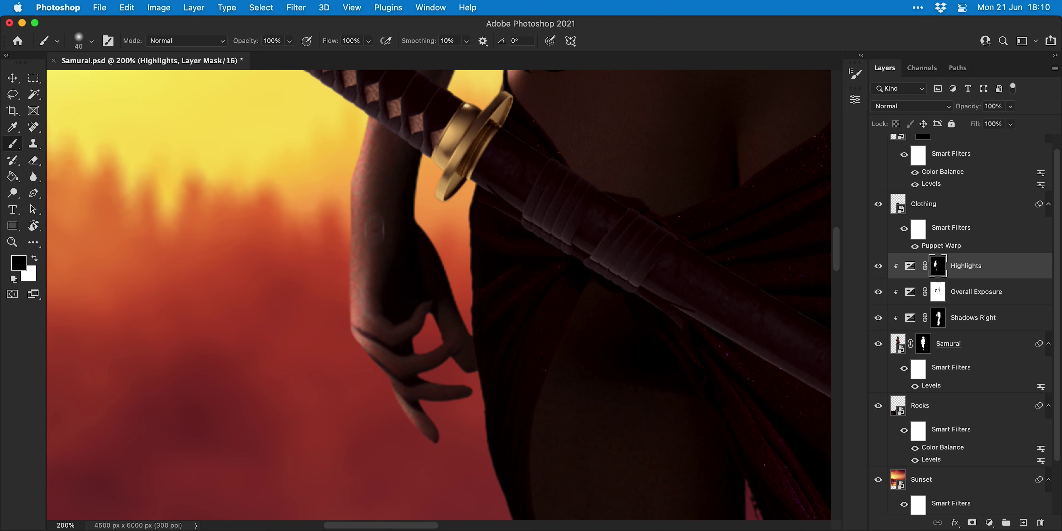
{"action": "key", "text": "x"}
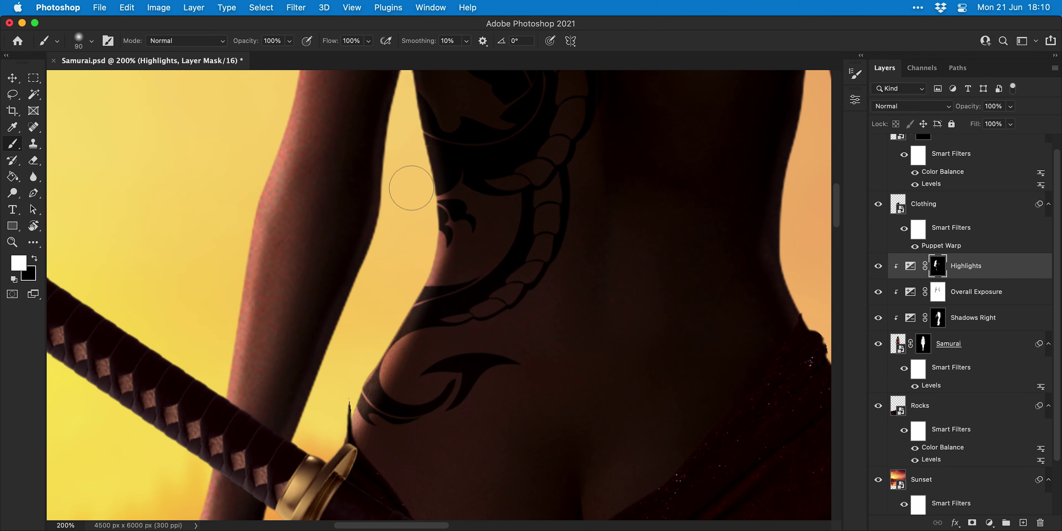
- Paint white on the Highlights mask along the left side of the waist beside the dragon tattoo, adjusting the brush size
{"action": "key", "text": "bracketleft"}
{"action": "key", "text": "bracketleft"}
{"action": "key", "text": "bracketleft"}
{"action": "key", "text": "bracketleft"}
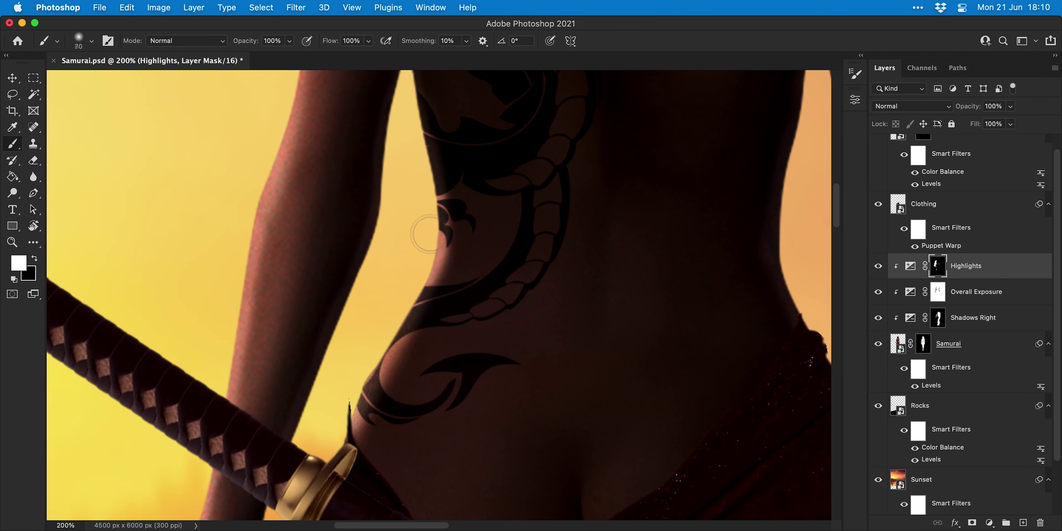
{"action": "key", "text": "bracketright"}
{"action": "key", "text": "bracketright"}
{"action": "key", "text": "bracketright"}
{"action": "key", "text": "bracketright"}
{"action": "key", "text": "bracketleft"}
{"action": "key", "text": "bracketleft"}
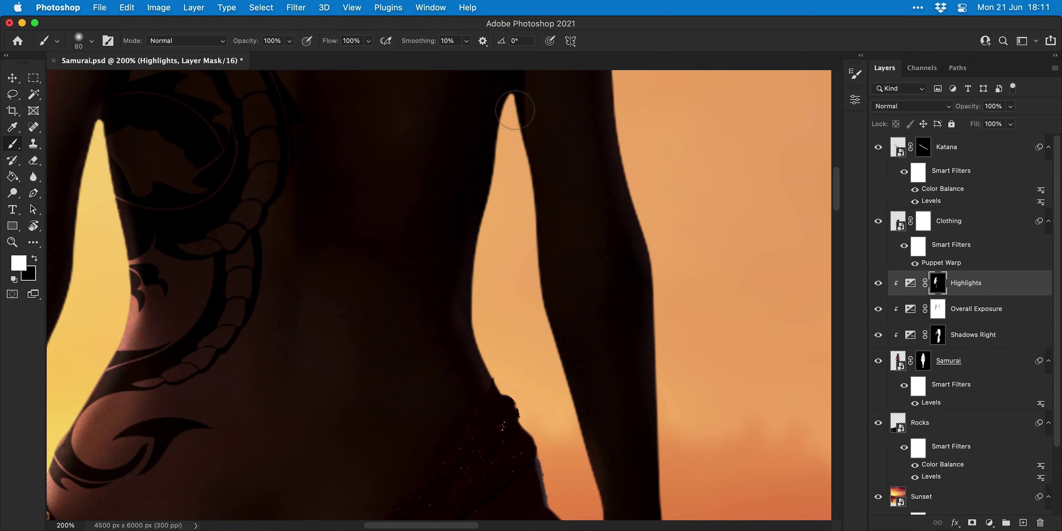
- Paint highlights along the right side of the waist and the inner edge of the right arm on the Highlights mask
{"action": "scroll", "coordinate": [569, 306], "scroll_direction": "down", "scroll_amount": 3}
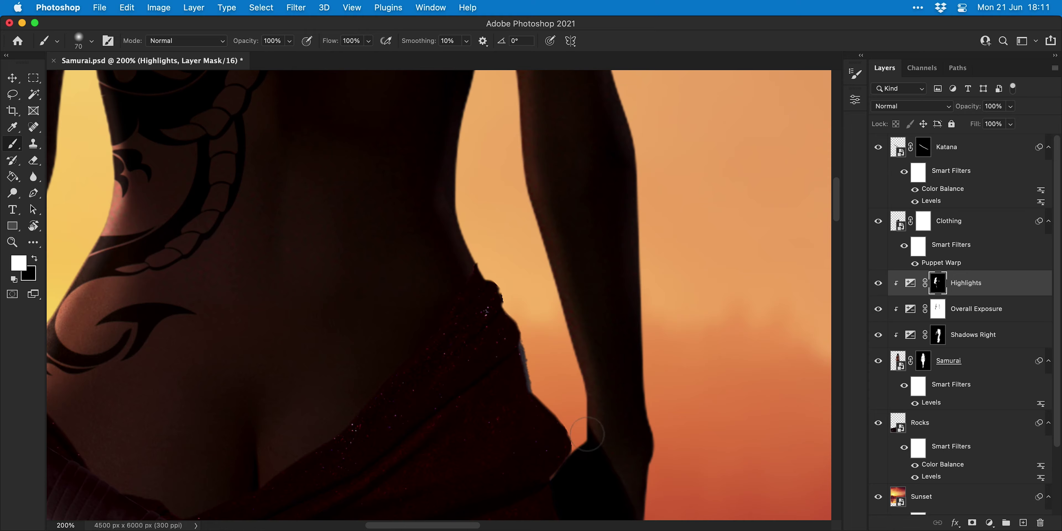
{"action": "scroll", "coordinate": [572, 384], "scroll_direction": "down", "scroll_amount": 3}
{"action": "scroll", "coordinate": [558, 279], "scroll_direction": "up", "scroll_amount": 7}
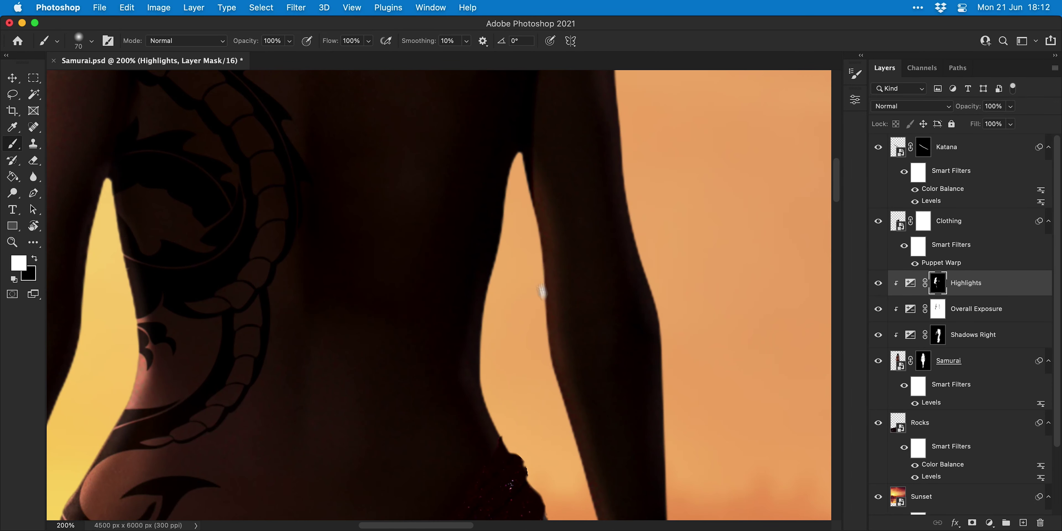
- Refine the right arm's inner highlight on the Highlights mask, painting black over the spill and white along the edge
{"action": "key", "text": "bracketleft"}
{"action": "key", "text": "bracketleft"}
{"action": "key", "text": "bracketleft"}
{"action": "key", "text": "x"}
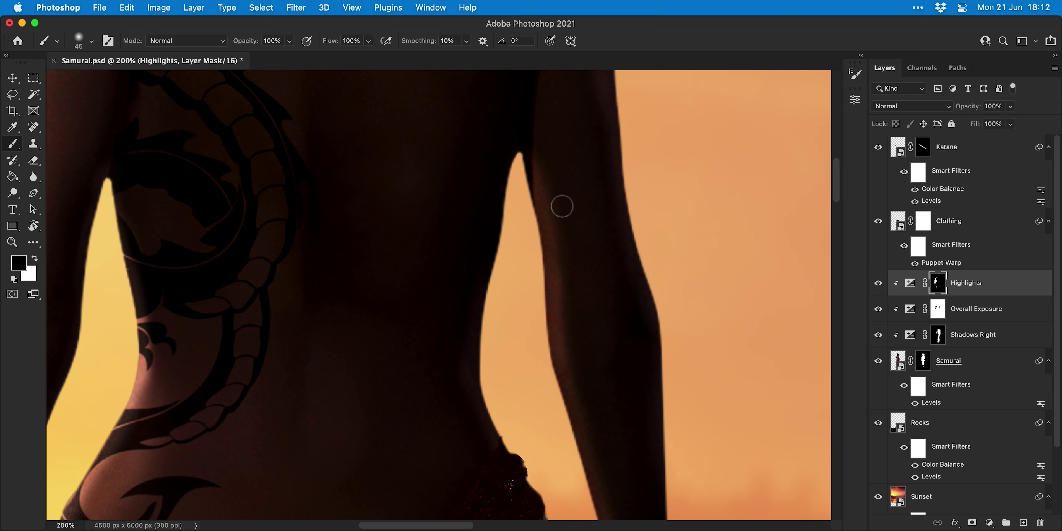
{"action": "key", "text": "bracketright"}
{"action": "key", "text": "bracketright"}
{"action": "key", "text": "bracketright"}
{"action": "key", "text": "bracketright"}
{"action": "key", "text": "bracketright"}
{"action": "key", "text": "bracketright"}
{"action": "key", "text": "bracketright"}
{"action": "key", "text": "x"}
{"action": "left_click_drag", "start_coordinate": [533, 281], "coordinate": [568, 428]}
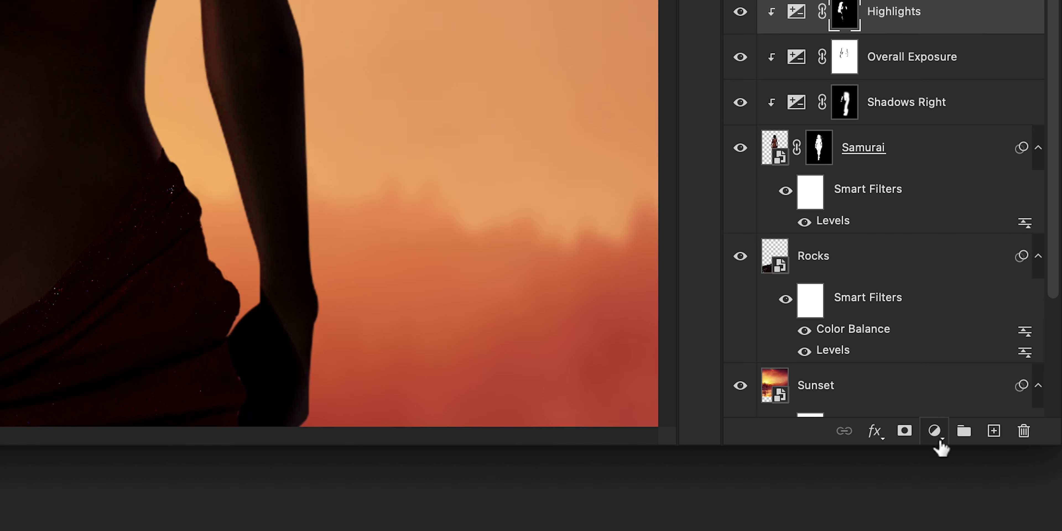
- Add a Solid Color fill layer in red-orange ff4c29 above the Highlights layer
{"action": "left_click", "coordinate": [934, 433]}
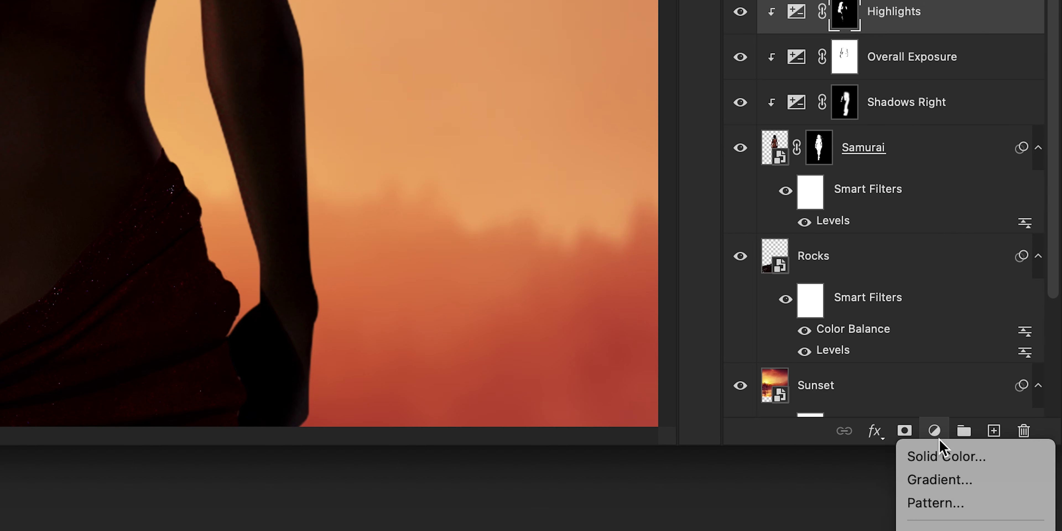
{"action": "left_click", "coordinate": [953, 464]}
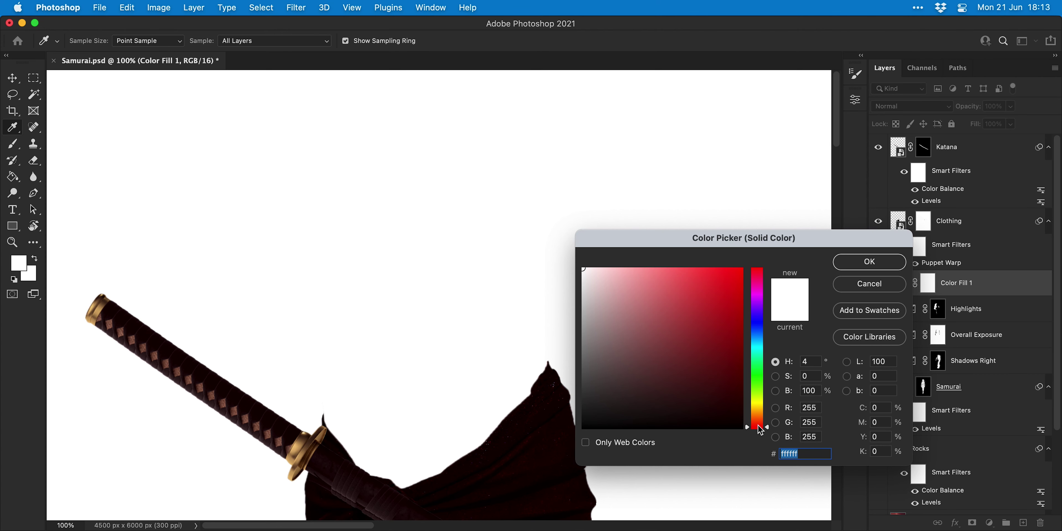
{"action": "left_click_drag", "start_coordinate": [761, 430], "coordinate": [761, 428]}
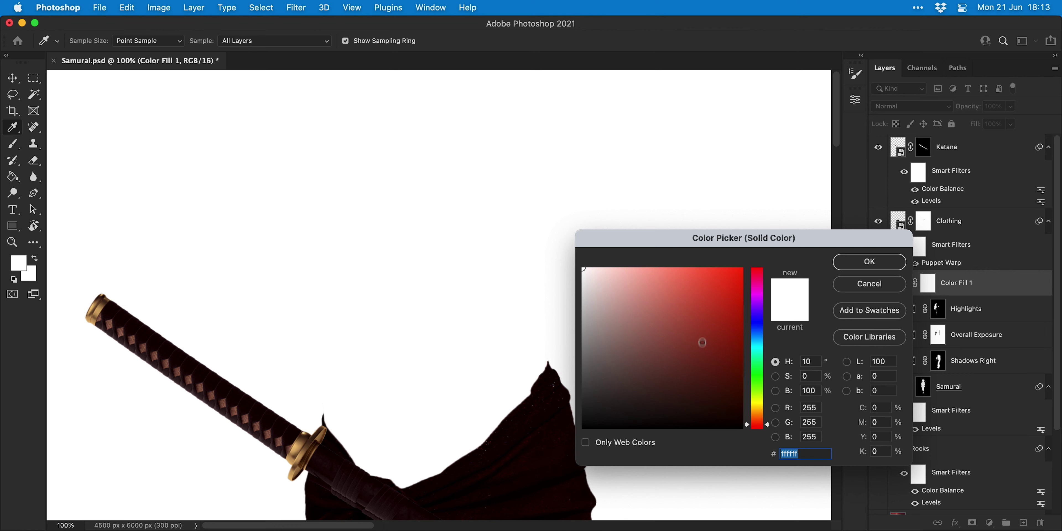
{"action": "left_click_drag", "start_coordinate": [702, 342], "coordinate": [718, 265]}
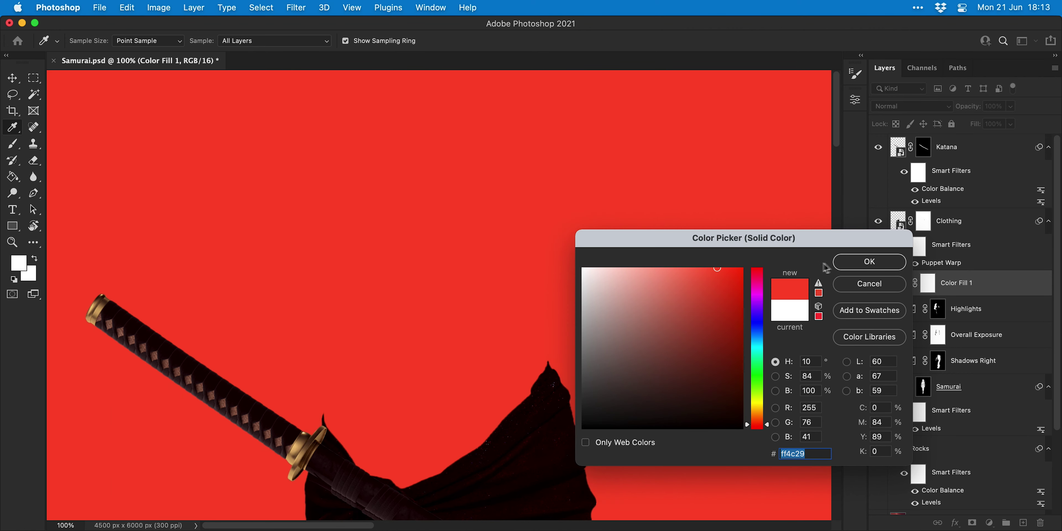
{"action": "left_click", "coordinate": [845, 262]}
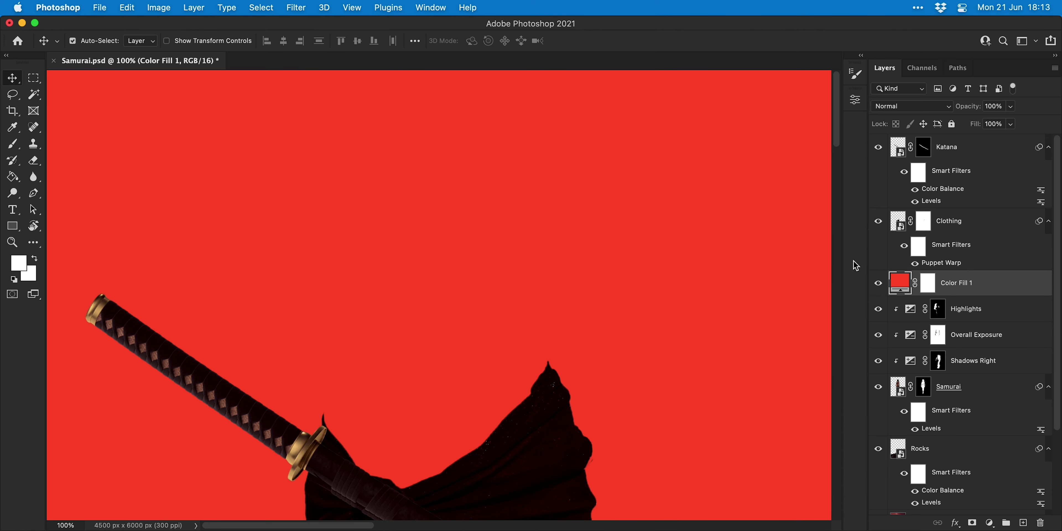
- Clip the red fill layer to the samurai and set its blending mode to Overlay
{"action": "right_click", "coordinate": [976, 283]}
{"action": "left_click", "coordinate": [950, 310]}
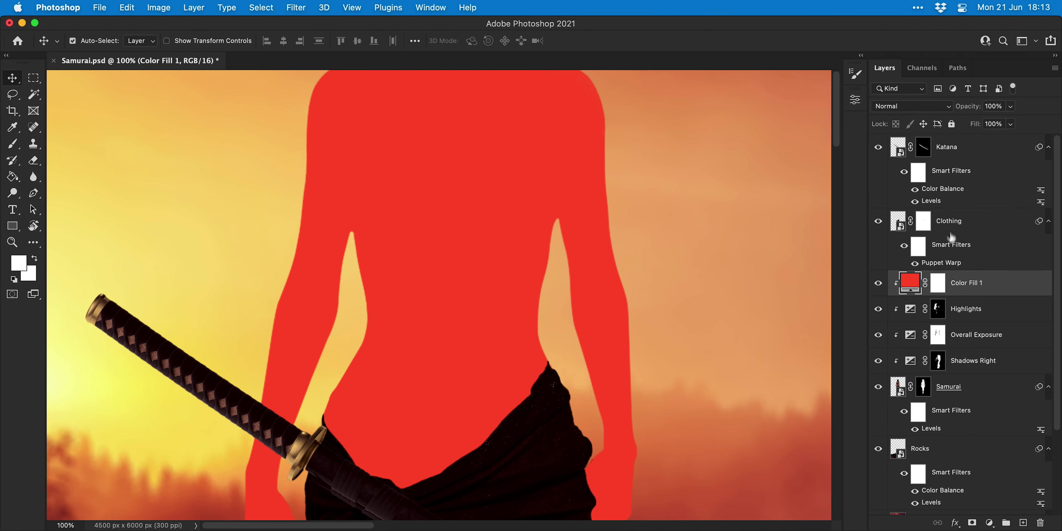
{"action": "left_click", "coordinate": [940, 108]}
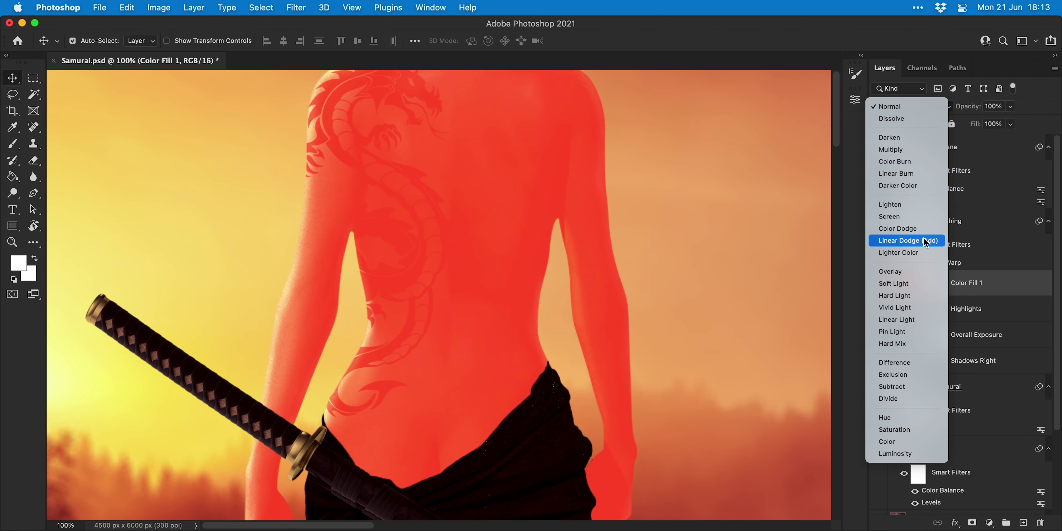
{"action": "left_click", "coordinate": [922, 278]}
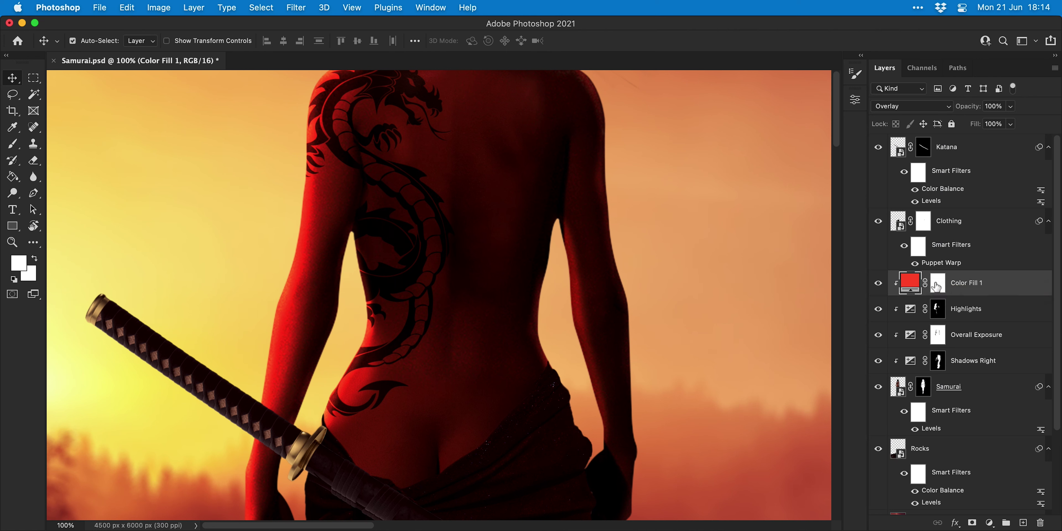
- Fill the Color Fill 1 layer mask with black to hide the red tint
{"action": "left_click", "coordinate": [937, 284]}
{"action": "key", "text": "d"}
{"action": "key", "text": "alt+BackSpace"}
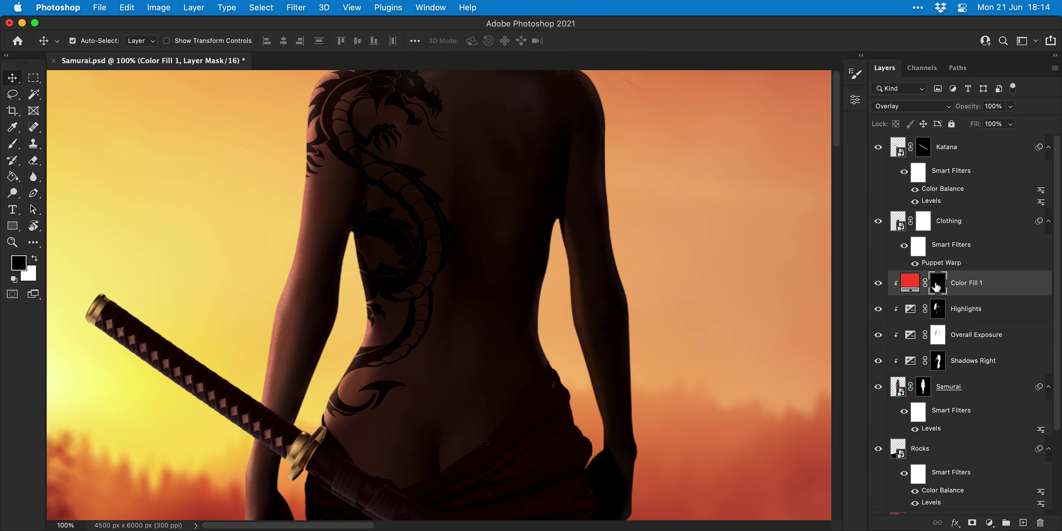
- Paint a red rim light in white on the Color Fill 1 mask along the left arm, hand and shoulder
{"action": "key", "text": "b"}
{"action": "key", "text": "x"}
{"action": "mouse_move", "coordinate": [243, 348]}
{"action": "left_mouse_down"}
{"action": "mouse_move", "coordinate": [275, 277]}
{"action": "mouse_move", "coordinate": [284, 148]}
{"action": "mouse_move", "coordinate": [272, 180]}
{"action": "left_mouse_up"}
{"action": "scroll", "coordinate": [235, 320], "scroll_direction": "down", "scroll_amount": 5}
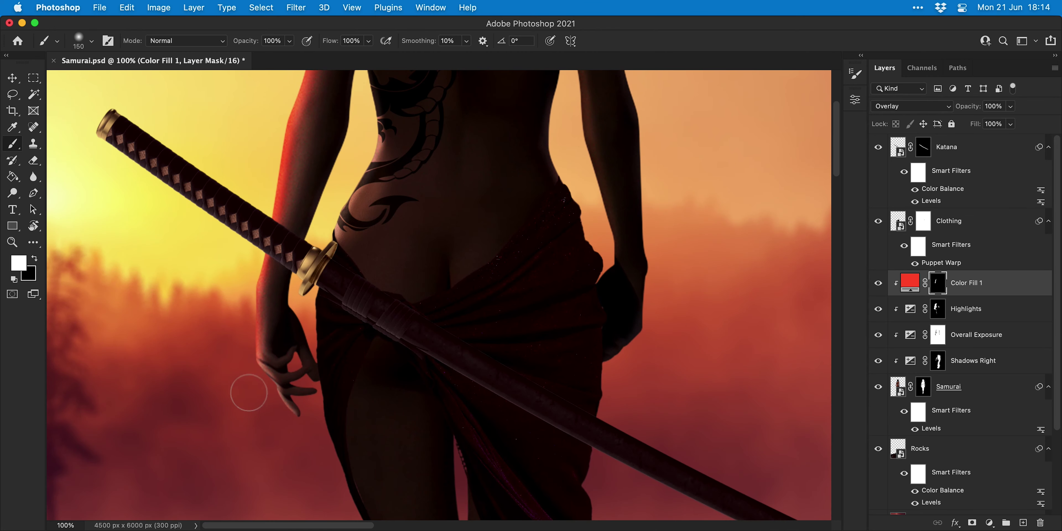
{"action": "scroll", "coordinate": [230, 299], "scroll_direction": "up", "scroll_amount": 4}
{"action": "key", "text": "x"}
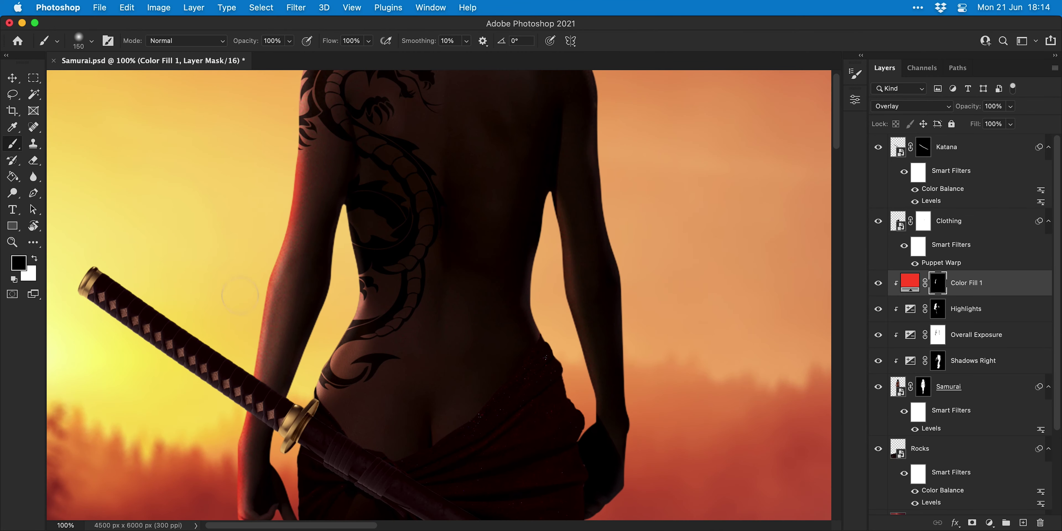
{"action": "key", "text": "x"}
{"action": "scroll", "coordinate": [264, 215], "scroll_direction": "up", "scroll_amount": 3}
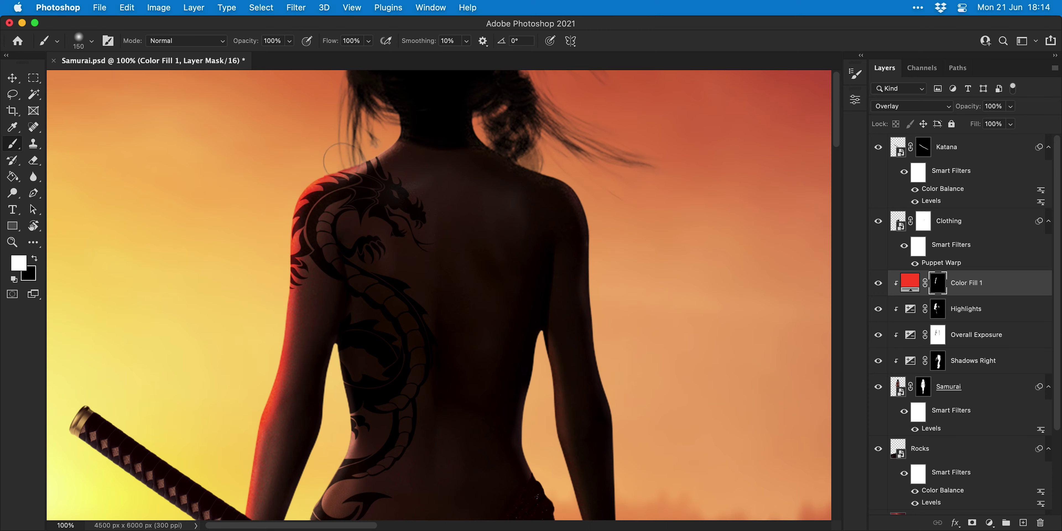
{"action": "scroll", "coordinate": [343, 159], "scroll_direction": "down", "scroll_amount": 4}
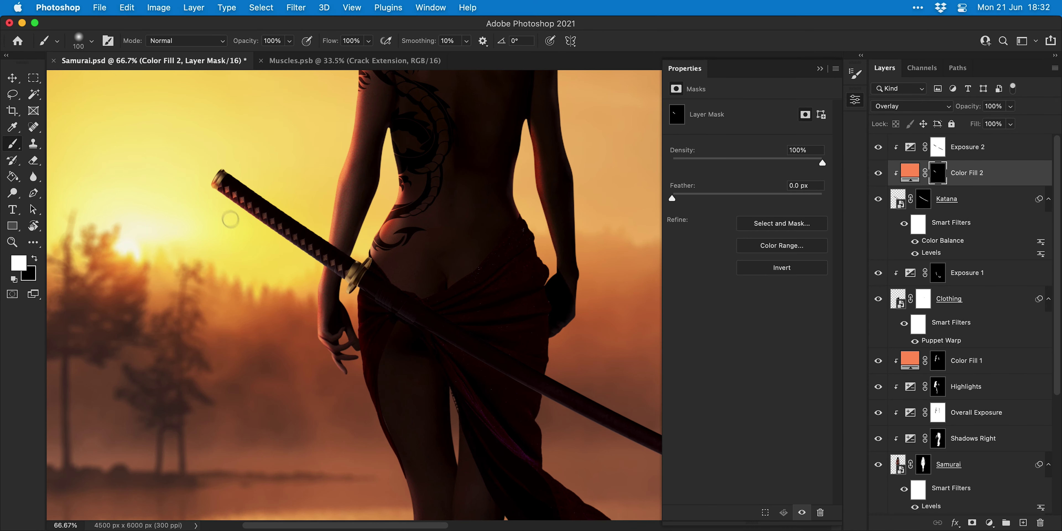
- Paint an orange rim light along the katana's handle and guard on the Color Fill 2 mask
{"action": "left_click_drag", "start_coordinate": [339, 287], "coordinate": [345, 285]}
{"action": "left_click", "coordinate": [218, 173]}
{"action": "scroll", "coordinate": [314, 270], "scroll_direction": "down", "scroll_amount": 5}
{"action": "scroll", "coordinate": [315, 270], "scroll_direction": "right", "scroll_amount": 5}
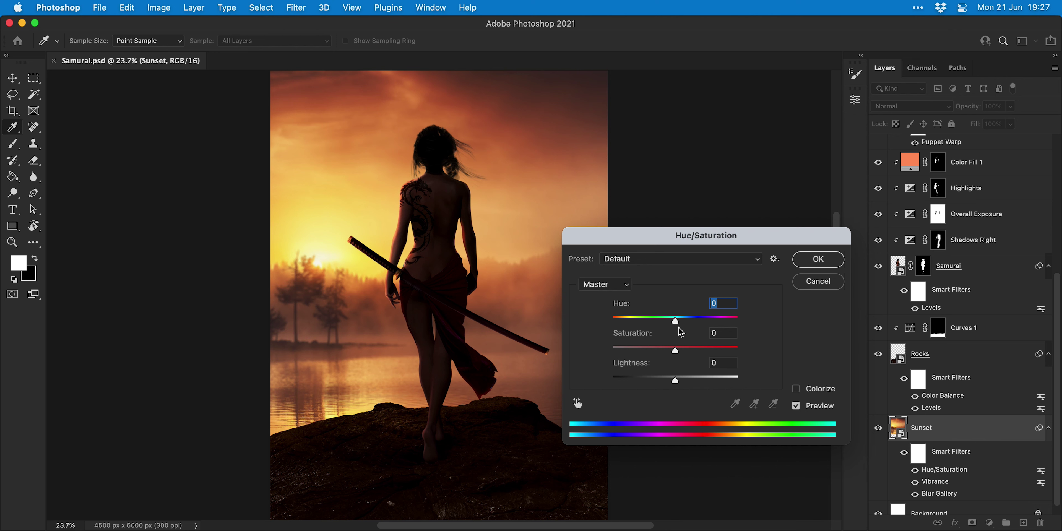
- Shift the Sunset layer's hue slightly to a negative value in Hue/Saturation
{"action": "mouse_move", "coordinate": [676, 322]}
{"action": "left_mouse_down"}
{"action": "mouse_move", "coordinate": [687, 319]}
{"action": "mouse_move", "coordinate": [668, 326]}
{"action": "left_mouse_up"}
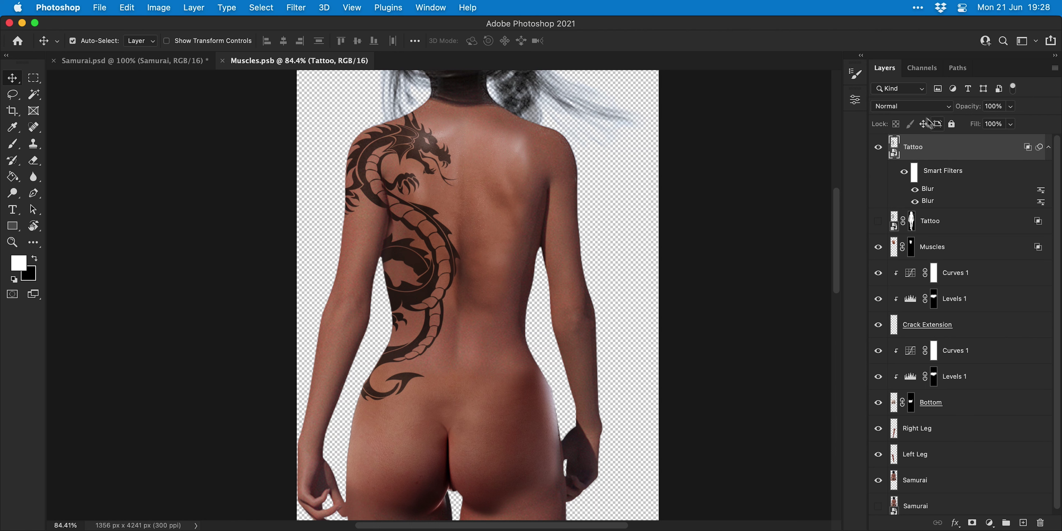
- Set the Tattoo layer in Muscles.psb to Overlay blending and reduce its opacity
{"action": "left_click", "coordinate": [917, 107]}
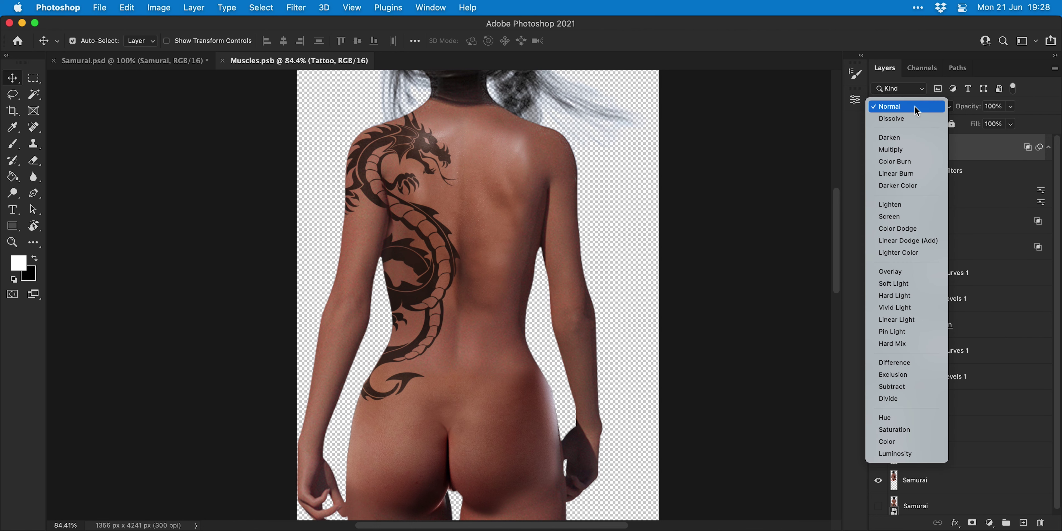
{"action": "left_click", "coordinate": [916, 272]}
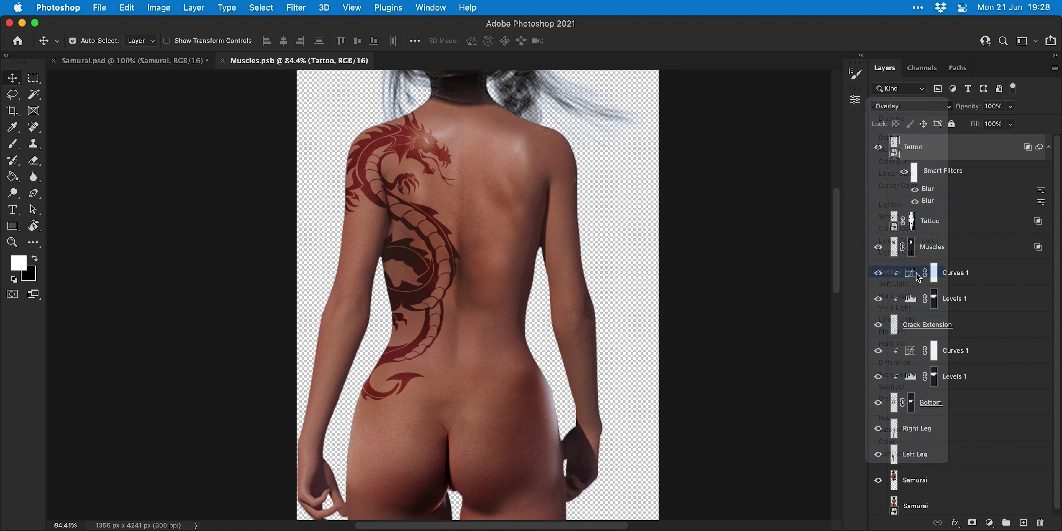
{"action": "left_click", "coordinate": [1011, 110]}
{"action": "left_click_drag", "start_coordinate": [1009, 126], "coordinate": [989, 125]}
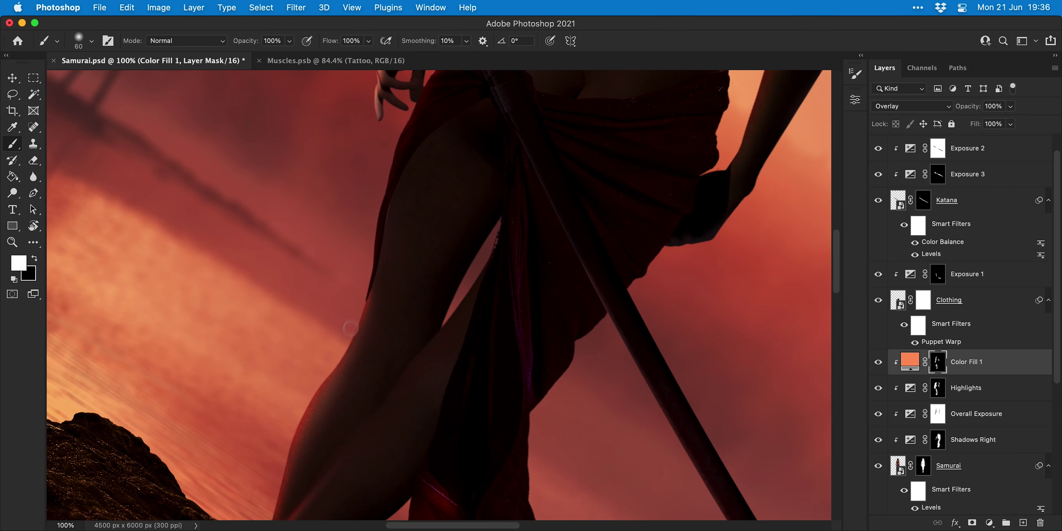
- Paint the warm rim light along the samurai's left leg on the Color Fill 1 mask, alternating white and black
{"action": "key", "text": "x"}
{"action": "key", "text": "x"}
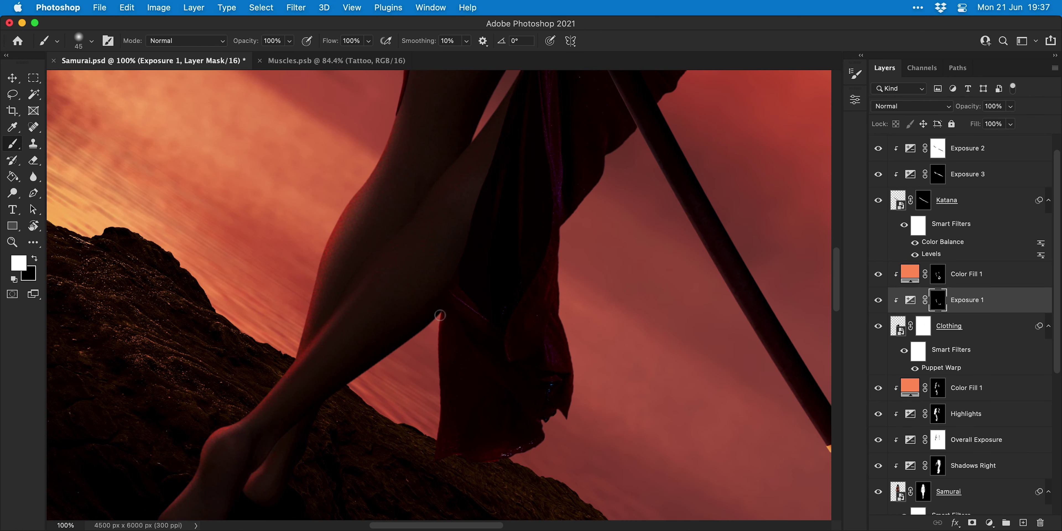
- Soften the light on the lower clothing by painting black on the Exposure 1 mask with a 150 px brush
{"action": "key", "text": "x"}
{"action": "key", "text": "bracketright"}
{"action": "key", "text": "bracketright"}
{"action": "key", "text": "bracketright"}
{"action": "key", "text": "bracketright"}
{"action": "key", "text": "bracketright"}
{"action": "key", "text": "bracketright"}
{"action": "key", "text": "bracketright"}
{"action": "key", "text": "bracketright"}
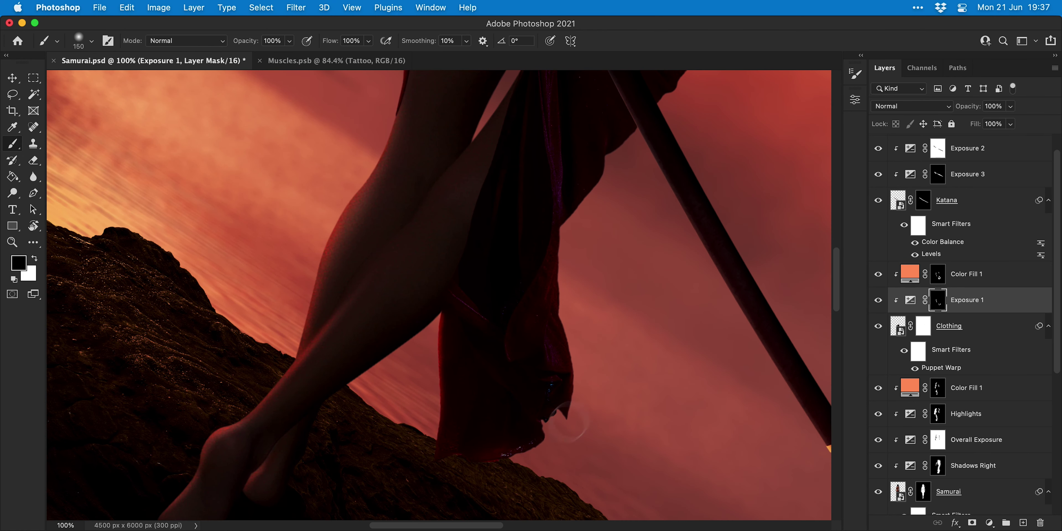
- Paint white on the Exposure 1 mask along the clothing's torn hem with a smaller brush to brighten its edge
{"action": "key", "text": "x"}
{"action": "key", "text": "bracketleft"}
{"action": "key", "text": "bracketleft"}
{"action": "key", "text": "bracketleft"}
{"action": "key", "text": "bracketleft"}
{"action": "mouse_move", "coordinate": [441, 457]}
{"action": "left_mouse_down"}
{"action": "mouse_move", "coordinate": [555, 436]}
{"action": "mouse_move", "coordinate": [574, 368]}
{"action": "left_mouse_up"}
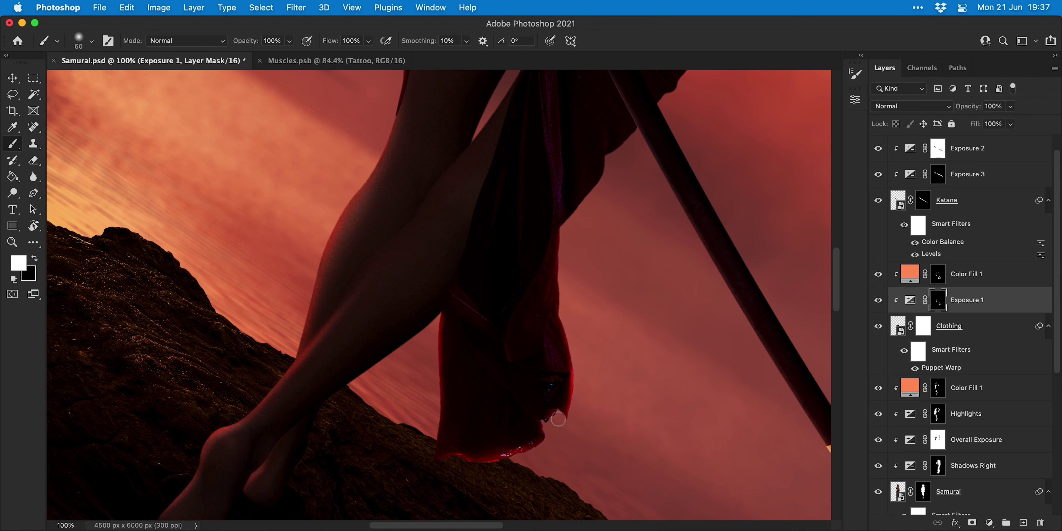
- Tone down the brightened hem and inner folds by painting black on the clothing's Exposure 1 mask
{"action": "key", "text": "x"}
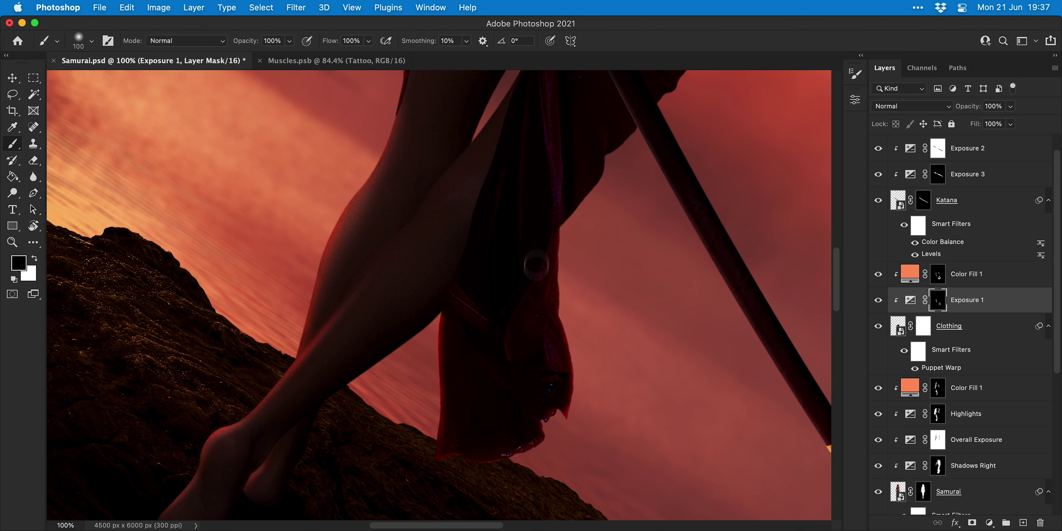
{"action": "key", "text": "bracketleft"}
{"action": "key", "text": "bracketleft"}
{"action": "key", "text": "bracketleft"}
- Paint the rim light along the upper clothing's right edge, refining the Exposure 1 and Color Fill 1 masks
{"action": "scroll", "coordinate": [483, 342], "scroll_direction": "up", "scroll_amount": 10}
{"action": "key", "text": "x"}
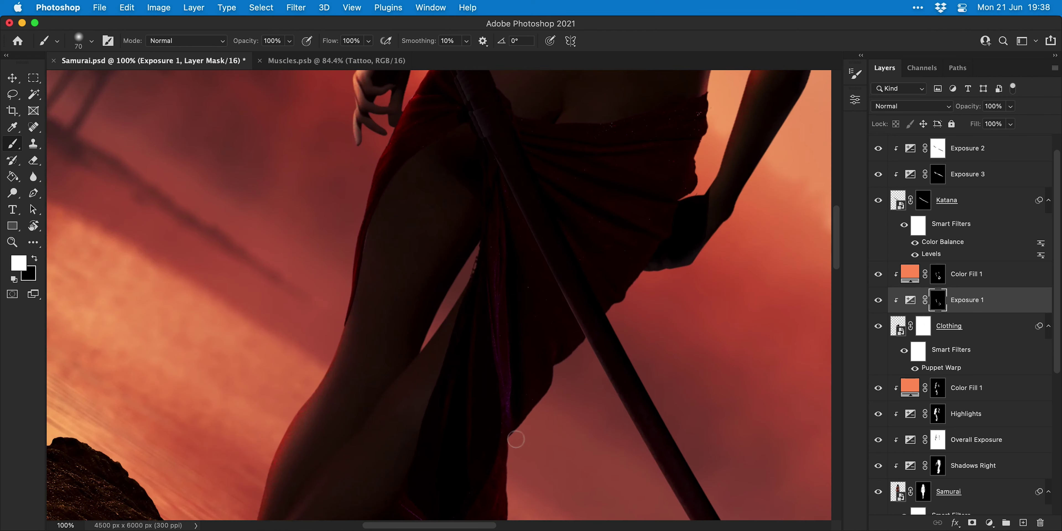
{"action": "key", "text": "x"}
{"action": "key", "text": "x"}
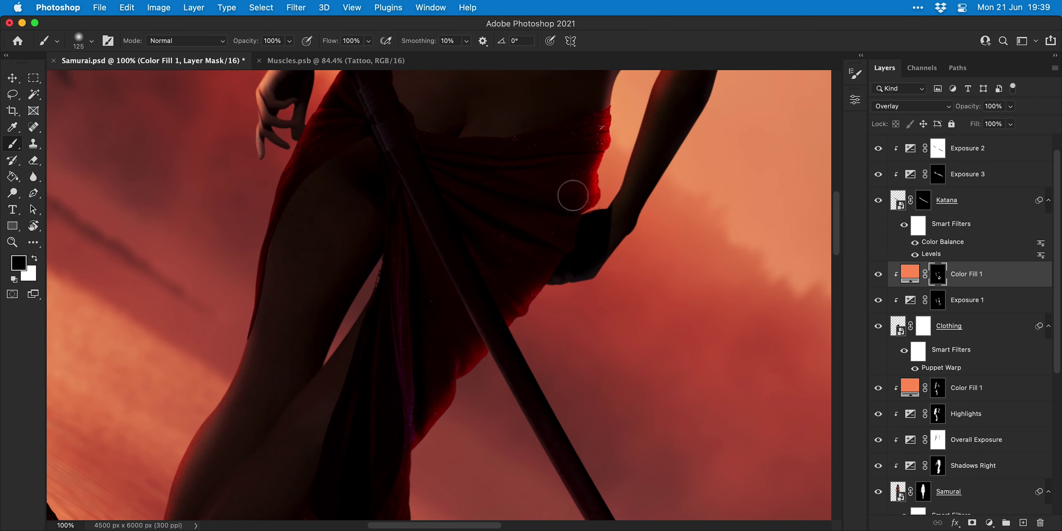
- Tone down the bright red rim on the upper clothing's right edge by painting black on the Color Fill 1 mask
{"action": "mouse_move", "coordinate": [573, 195]}
{"action": "left_mouse_down"}
{"action": "mouse_move", "coordinate": [592, 135]}
{"action": "mouse_move", "coordinate": [578, 187]}
{"action": "left_mouse_up"}
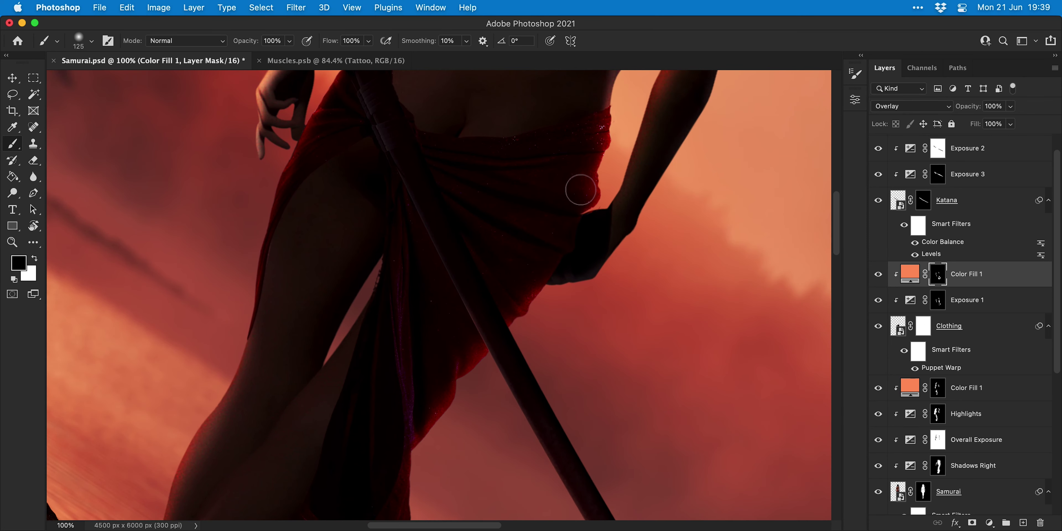
{"action": "key", "text": "bracketleft"}
{"action": "key", "text": "bracketleft"}
{"action": "key", "text": "bracketleft"}
{"action": "key", "text": "bracketleft"}
{"action": "key", "text": "bracketleft"}
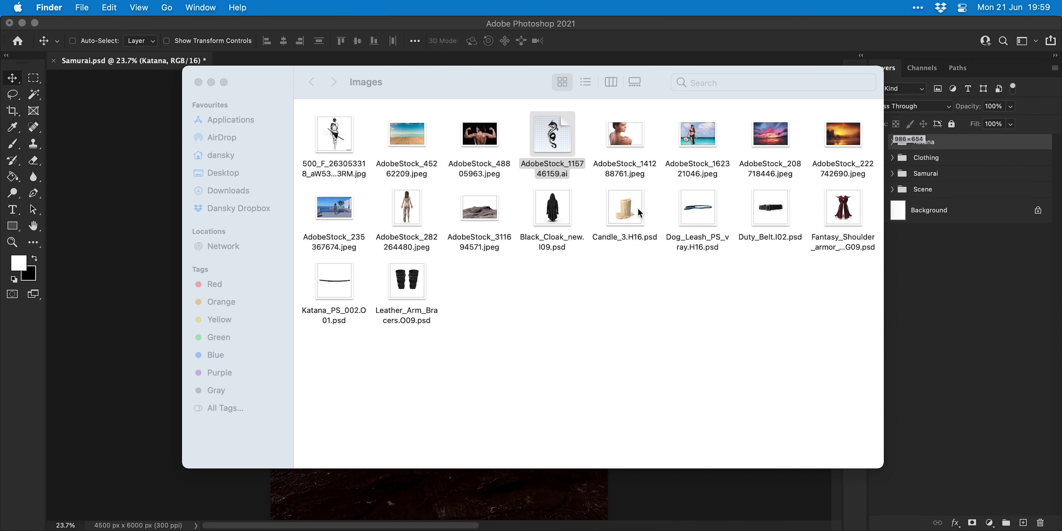
- Open Candle_3.H16.psd, duplicate its Subject [Flat] layer into Samurai.psd and close the candle file
{"action": "double_click", "coordinate": [625, 208]}
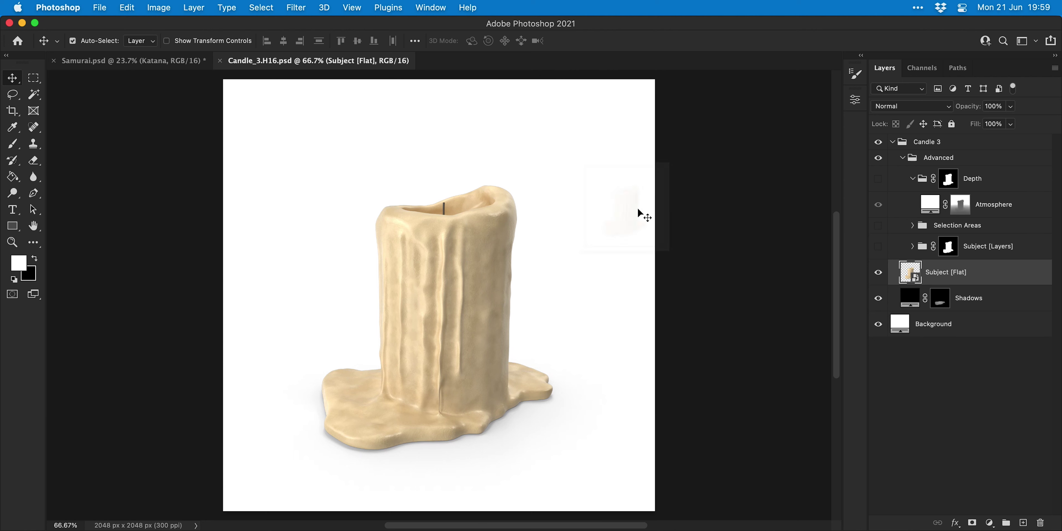
{"action": "right_click", "coordinate": [947, 275]}
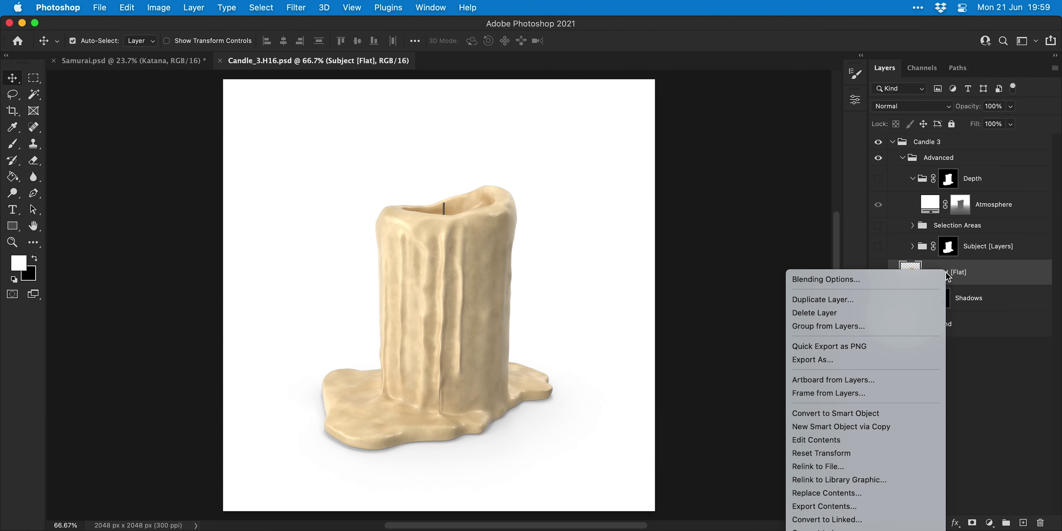
{"action": "left_click", "coordinate": [921, 299]}
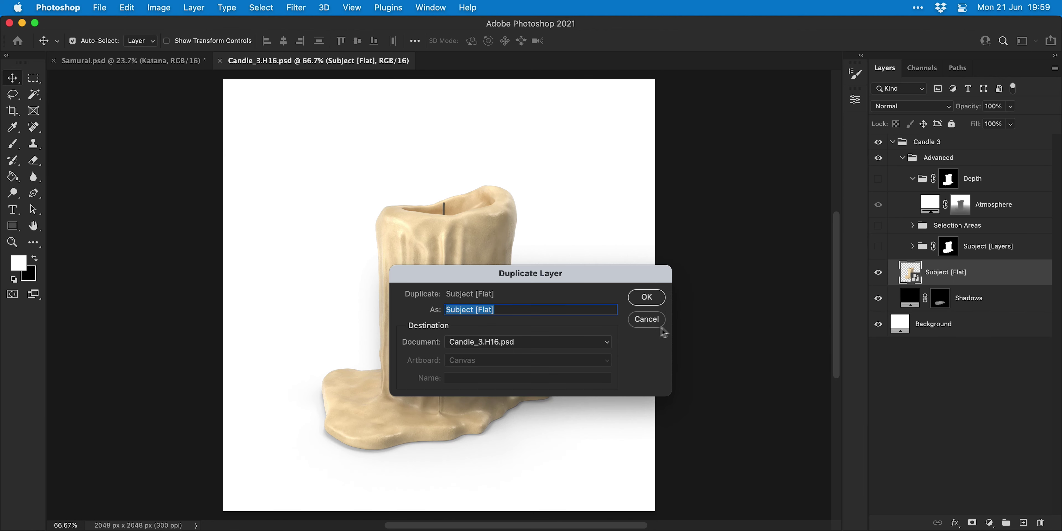
{"action": "left_click", "coordinate": [586, 342]}
{"action": "left_click", "coordinate": [475, 329]}
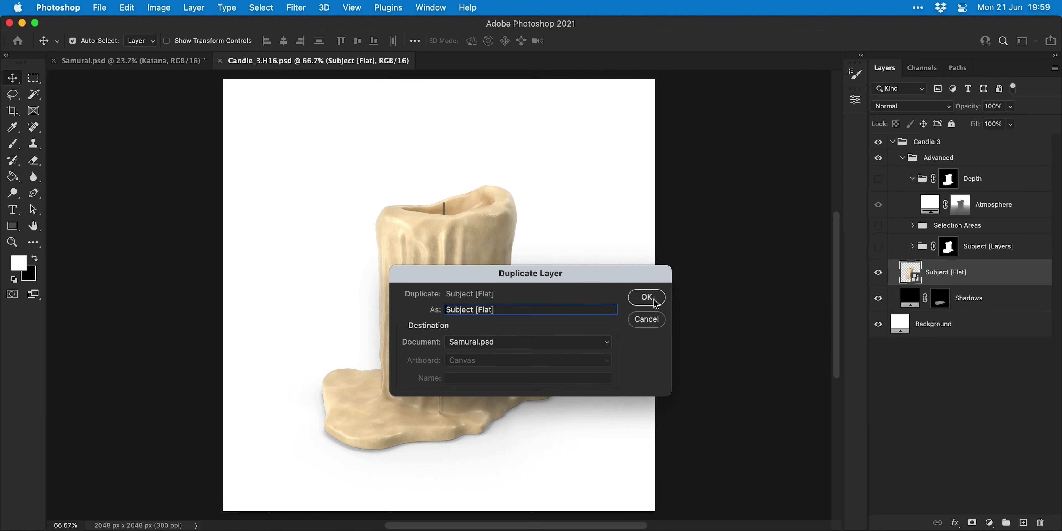
{"action": "left_click", "coordinate": [646, 296]}
{"action": "key", "text": "super+w"}
- Rename the imported layer Candle, scale it down and place it on the rock to the right of the samurai
{"action": "double_click", "coordinate": [944, 146]}
{"action": "type", "text": "Ca"}
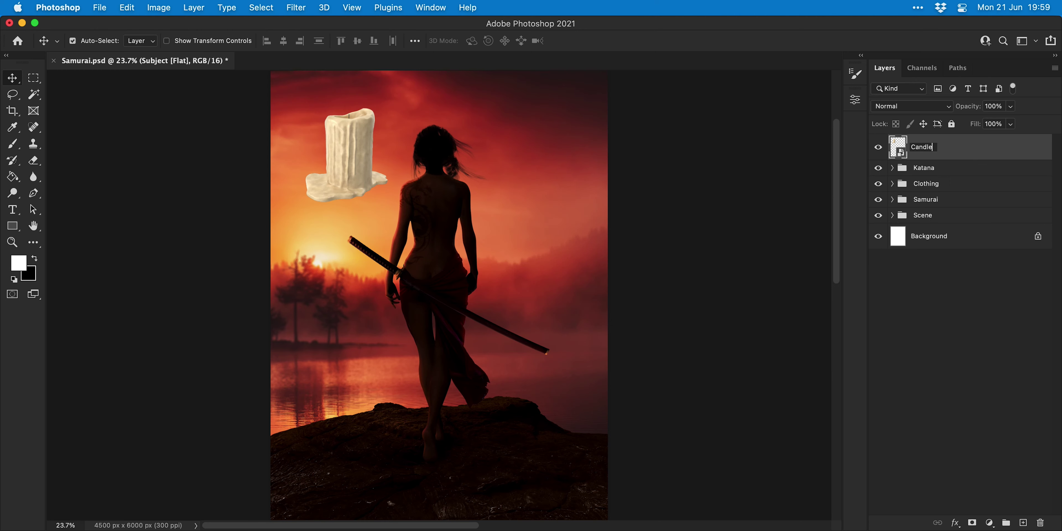
{"action": "type", "text": "ndle"}
{"action": "key", "text": "Return"}
{"action": "key", "text": "super+t"}
{"action": "left_click_drag", "start_coordinate": [305, 108], "coordinate": [508, 398]}
{"action": "key", "text": "Return"}
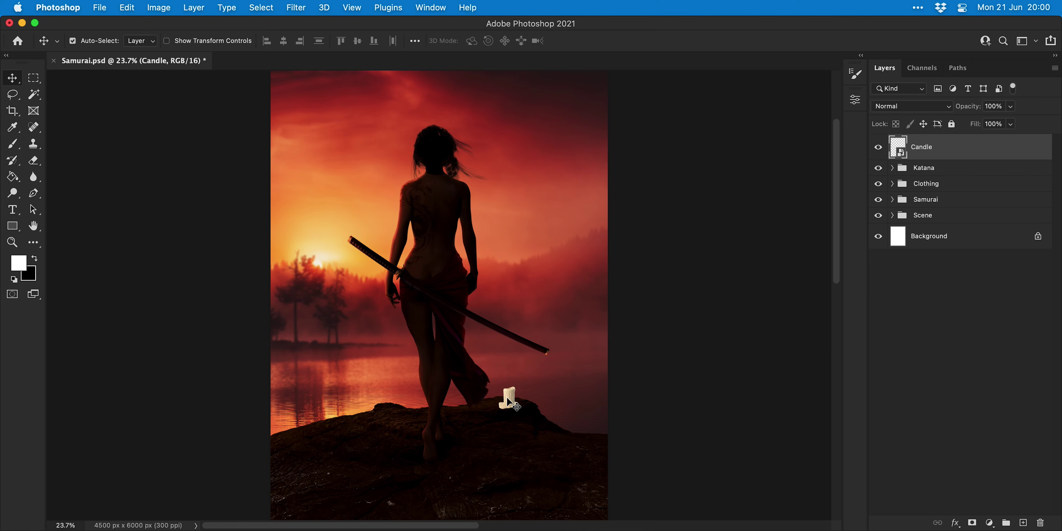
- Darken the candle with a Levels adjustment, lowering its midtones and setting the white output level to 218
{"action": "scroll", "coordinate": [509, 398], "scroll_direction": "up", "scroll_amount": 6}
{"action": "key", "text": "super+l"}
{"action": "left_click_drag", "start_coordinate": [646, 242], "coordinate": [687, 243]}
{"action": "left_click_drag", "start_coordinate": [726, 295], "coordinate": [700, 300]}
{"action": "key", "text": "Return"}
- Apply Color Balance to the Candle layer, shifting its tonal ranges towards the scene's warm light
{"action": "key", "text": "super+b"}
{"action": "left_click_drag", "start_coordinate": [645, 147], "coordinate": [656, 180]}
{"action": "left_click", "coordinate": [681, 216]}
{"action": "mouse_move", "coordinate": [645, 164]}
{"action": "left_mouse_down"}
{"action": "mouse_move", "coordinate": [633, 168]}
{"action": "mouse_move", "coordinate": [655, 149]}
{"action": "mouse_move", "coordinate": [638, 165]}
{"action": "mouse_move", "coordinate": [642, 179]}
{"action": "mouse_move", "coordinate": [634, 166]}
{"action": "mouse_move", "coordinate": [643, 180]}
{"action": "mouse_move", "coordinate": [658, 151]}
{"action": "left_mouse_up"}
{"action": "left_click", "coordinate": [579, 216]}
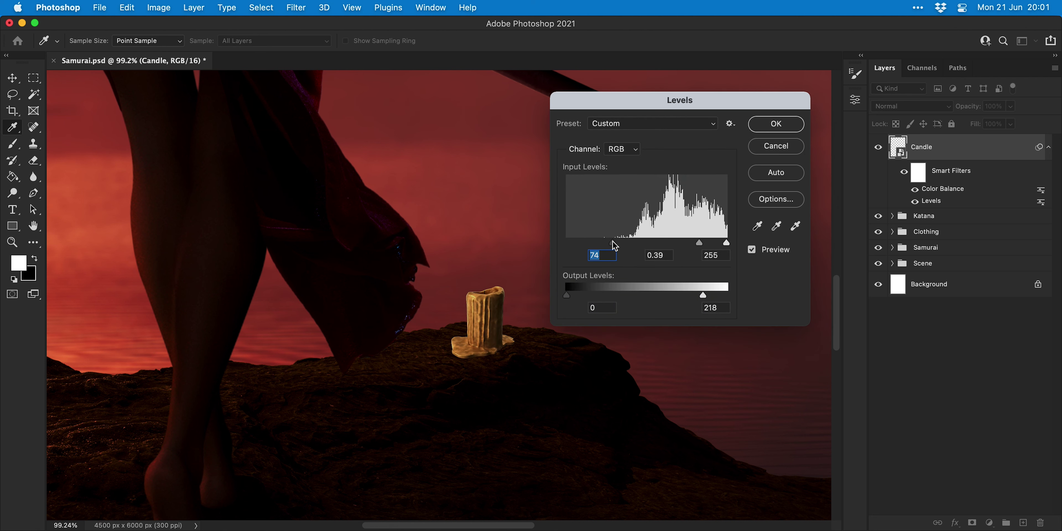
- Deepen the candle's shadows by raising the black input level in its Levels filter
{"action": "left_click_drag", "start_coordinate": [614, 245], "coordinate": [626, 245]}
{"action": "key", "text": "Return"}
{"action": "key", "text": "v"}
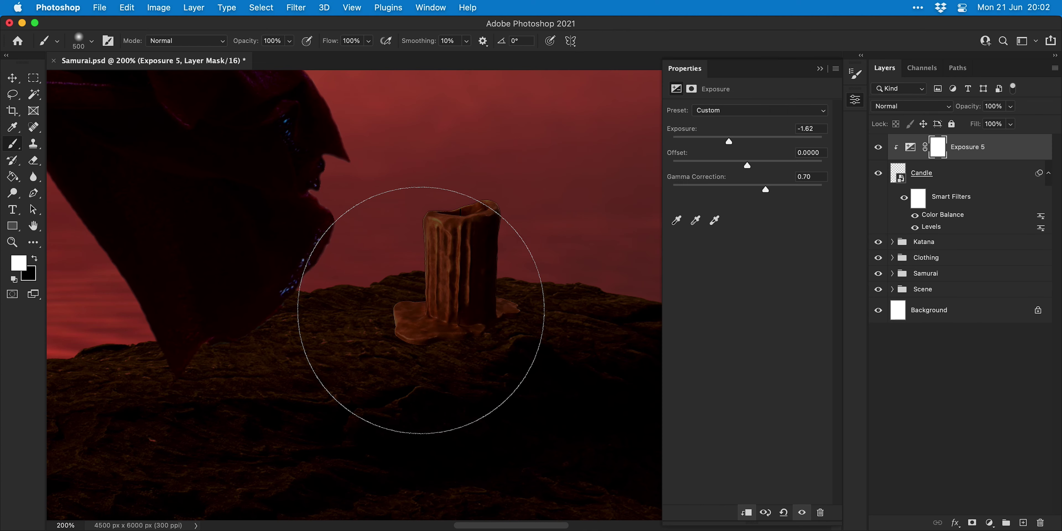
- Brighten the candle's left edge by painting black on the Exposure 5 mask with a smaller brush
{"action": "key", "text": "x"}
{"action": "key", "text": "bracketleft"}
{"action": "key", "text": "bracketleft"}
{"action": "key", "text": "bracketleft"}
{"action": "key", "text": "bracketleft"}
{"action": "key", "text": "bracketleft"}
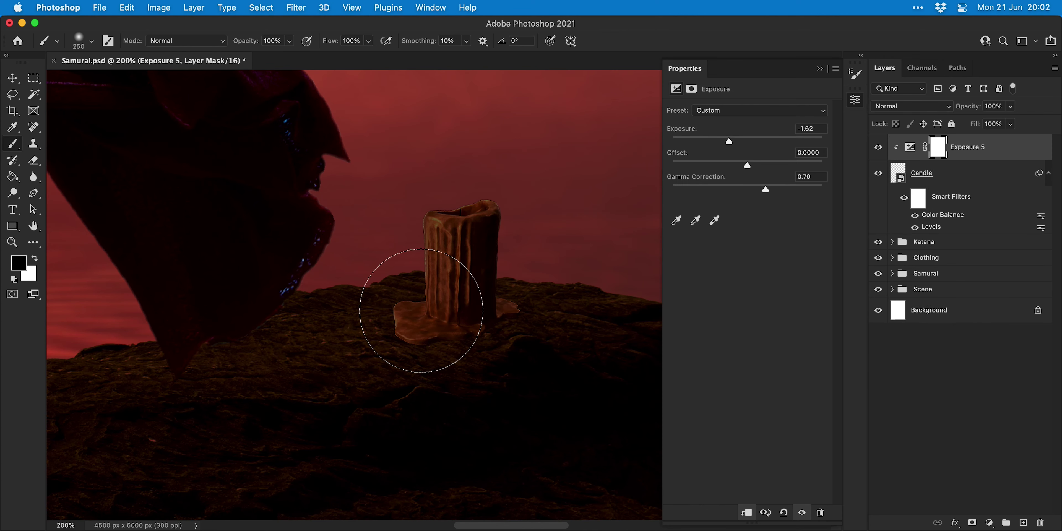
{"action": "mouse_move", "coordinate": [415, 279]}
{"action": "left_mouse_down"}
{"action": "mouse_move", "coordinate": [421, 224]}
{"action": "mouse_move", "coordinate": [419, 284]}
{"action": "mouse_move", "coordinate": [397, 290]}
{"action": "left_mouse_up"}
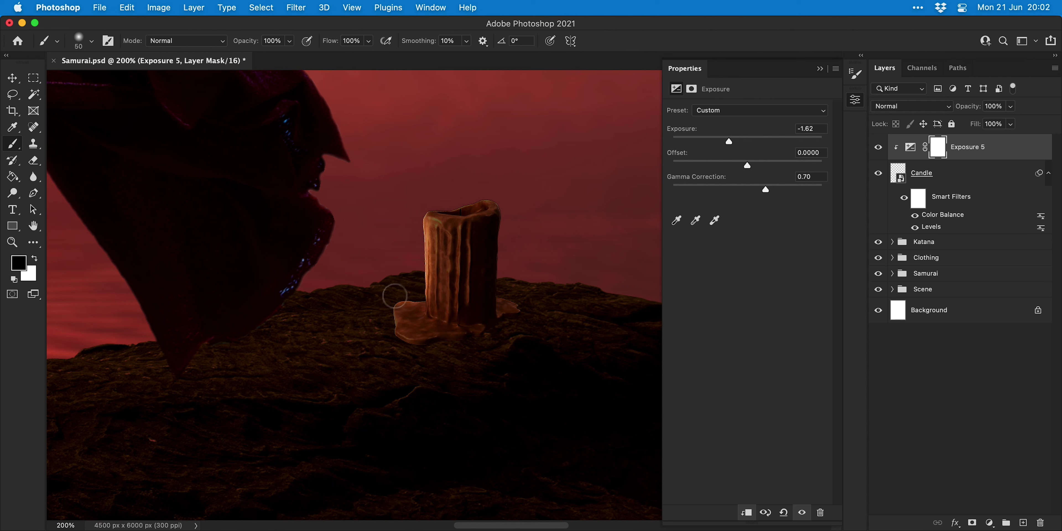
- Brighten the candle's top rim and left wax edge by painting black on the Exposure 5 mask with a 90 px brush
{"action": "key", "text": "bracketright"}
{"action": "key", "text": "bracketright"}
{"action": "key", "text": "bracketright"}
{"action": "key", "text": "bracketright"}
{"action": "key", "text": "bracketright"}
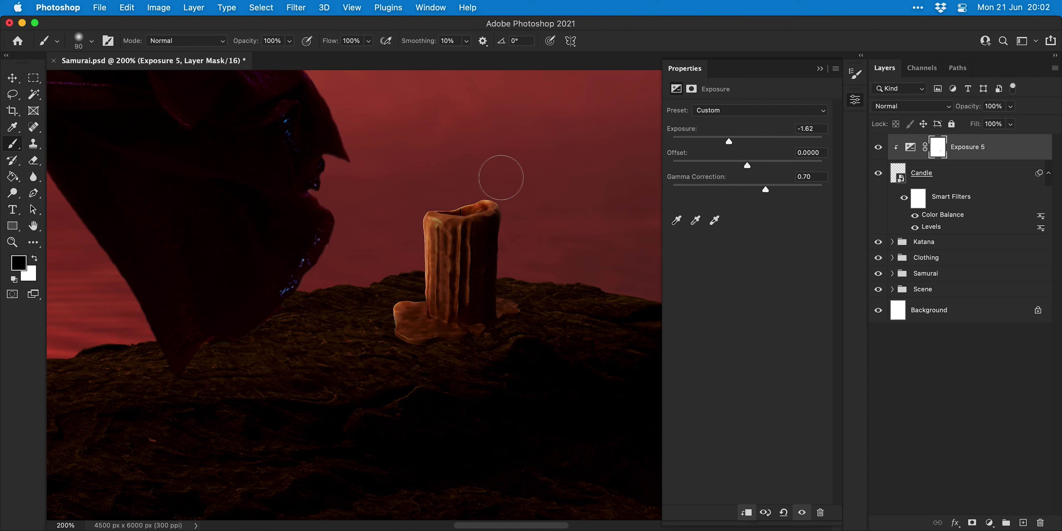
{"action": "left_click_drag", "start_coordinate": [497, 173], "coordinate": [384, 213]}
{"action": "key", "text": "bracketleft"}
{"action": "key", "text": "bracketleft"}
{"action": "key", "text": "bracketleft"}
{"action": "key", "text": "bracketleft"}
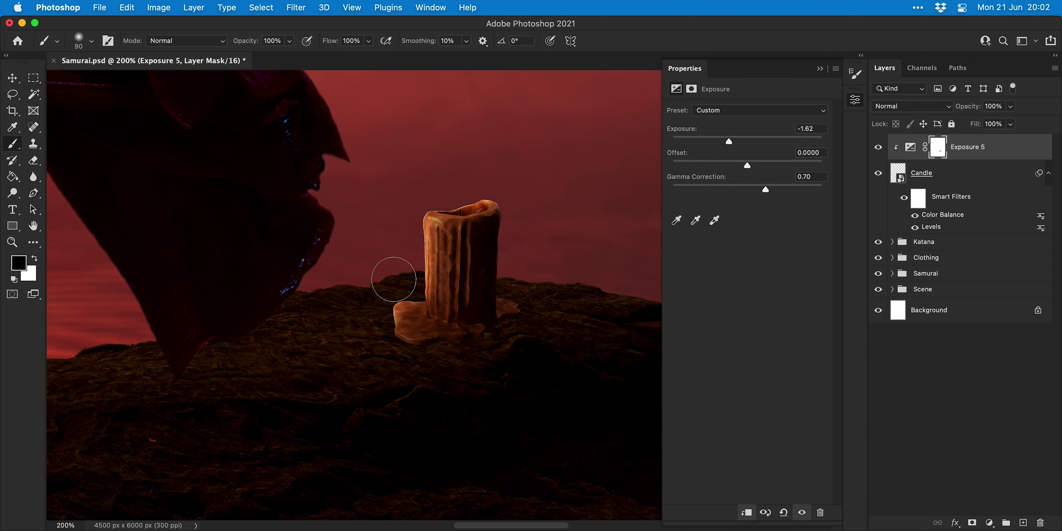
- Blend the melted wax base into the rock by painting black on the Candle layer mask with a very small brush
{"action": "key", "text": "bracketleft"}
{"action": "key", "text": "bracketleft"}
{"action": "key", "text": "bracketleft"}
{"action": "key", "text": "bracketleft"}
{"action": "key", "text": "bracketleft"}
{"action": "key", "text": "bracketleft"}
{"action": "key", "text": "bracketleft"}
{"action": "key", "text": "alt+bracketleft"}
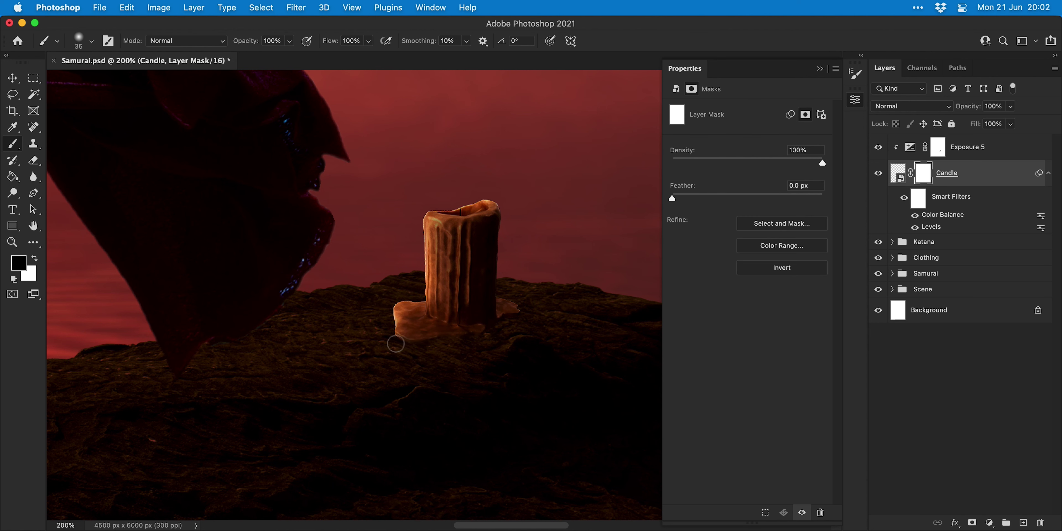
{"action": "key", "text": "bracketleft"}
{"action": "key", "text": "bracketleft"}
{"action": "key", "text": "bracketleft"}
{"action": "key", "text": "bracketleft"}
{"action": "key", "text": "bracketleft"}
{"action": "key", "text": "bracketleft"}
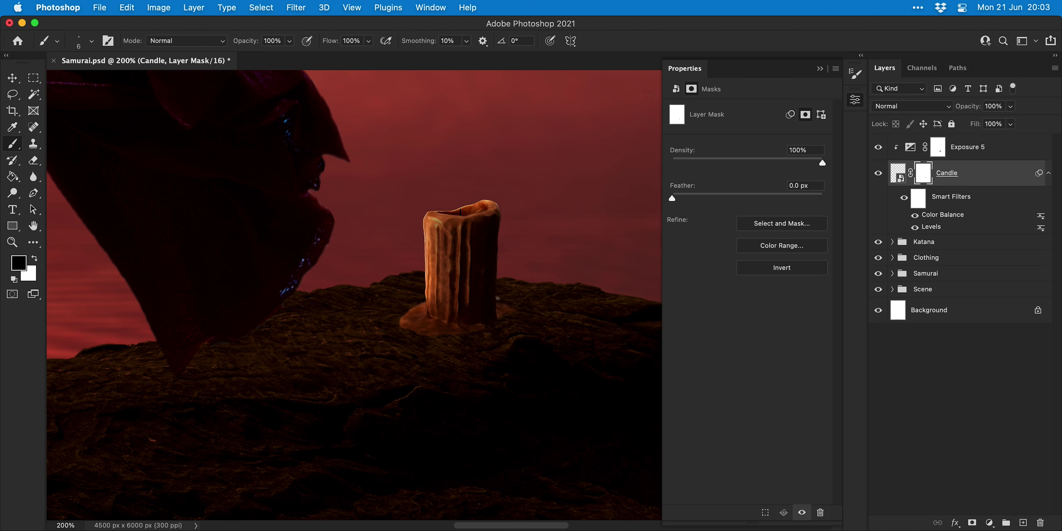
- Nudge the candle slightly to the right and invert the Exposure 6 mask to hide its darkening
{"action": "key", "text": "v"}
{"action": "key", "text": "Right"}
{"action": "key", "text": "Right"}
{"action": "key", "text": "Right"}
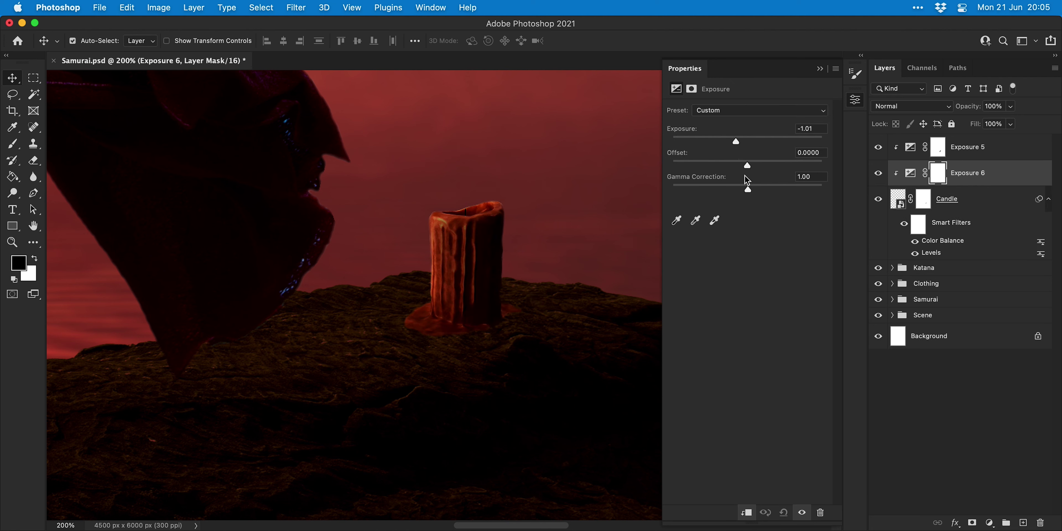
{"action": "key", "text": "super+i"}
- Name the new layer Flame and set the foreground colour to orange-red ff5b22
{"action": "type", "text": "Flame"}
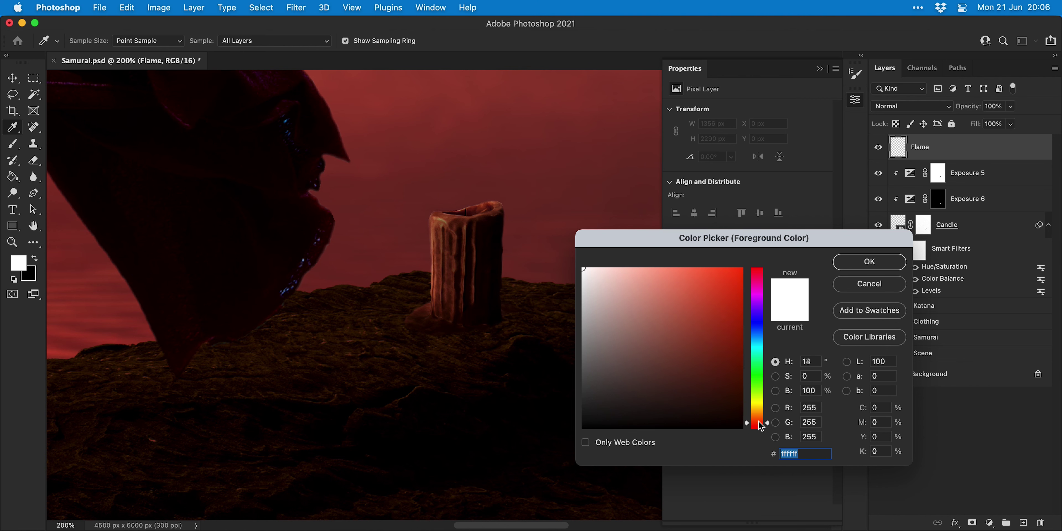
{"action": "left_click_drag", "start_coordinate": [715, 362], "coordinate": [721, 267]}
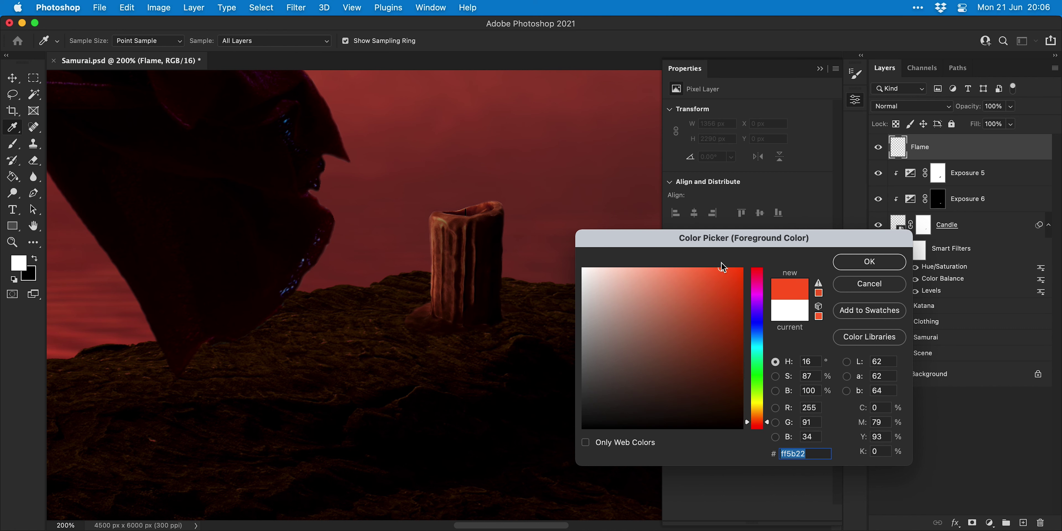
{"action": "left_click", "coordinate": [865, 263]}
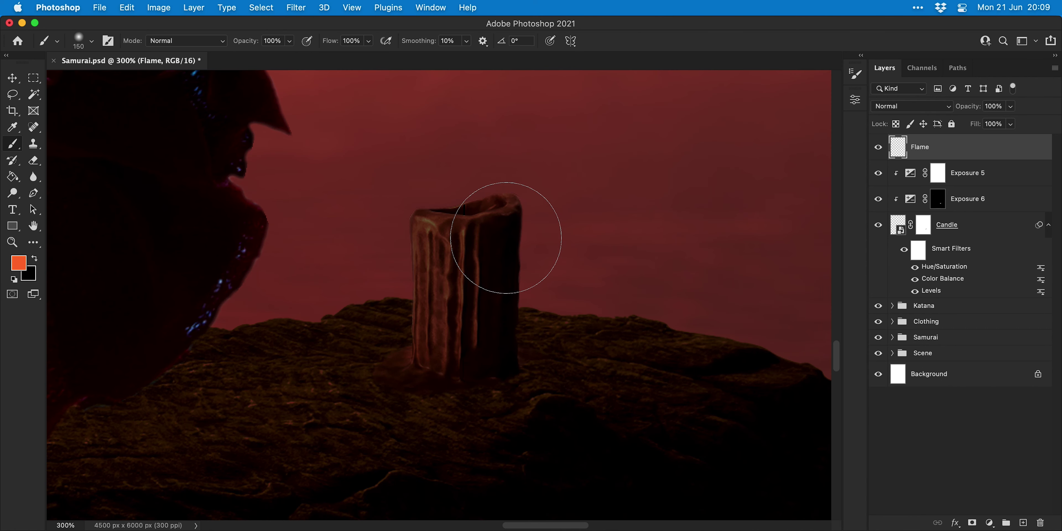
- Increase the brush hardness and paint a single 150 px orange dab over the candle on the Flame layer
{"action": "left_click", "coordinate": [506, 238]}
{"action": "key", "text": "super+z"}
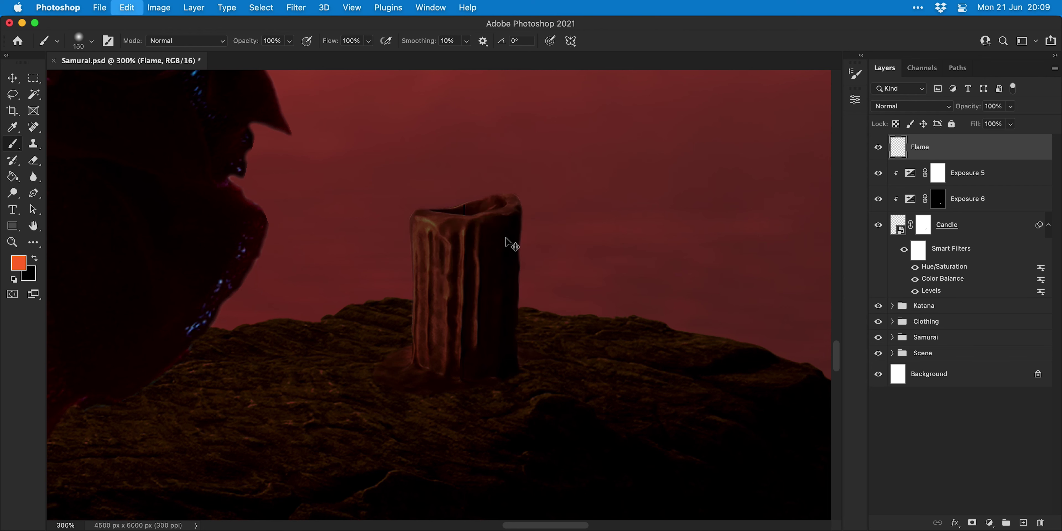
{"action": "left_click", "coordinate": [92, 42]}
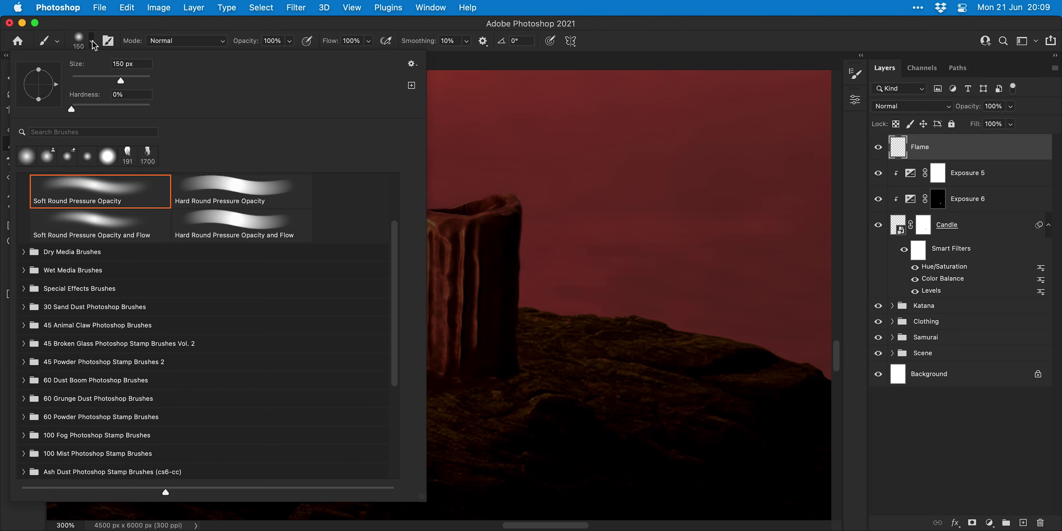
{"action": "left_click_drag", "start_coordinate": [99, 107], "coordinate": [105, 108]}
{"action": "left_click", "coordinate": [94, 41]}
{"action": "left_click", "coordinate": [470, 302]}
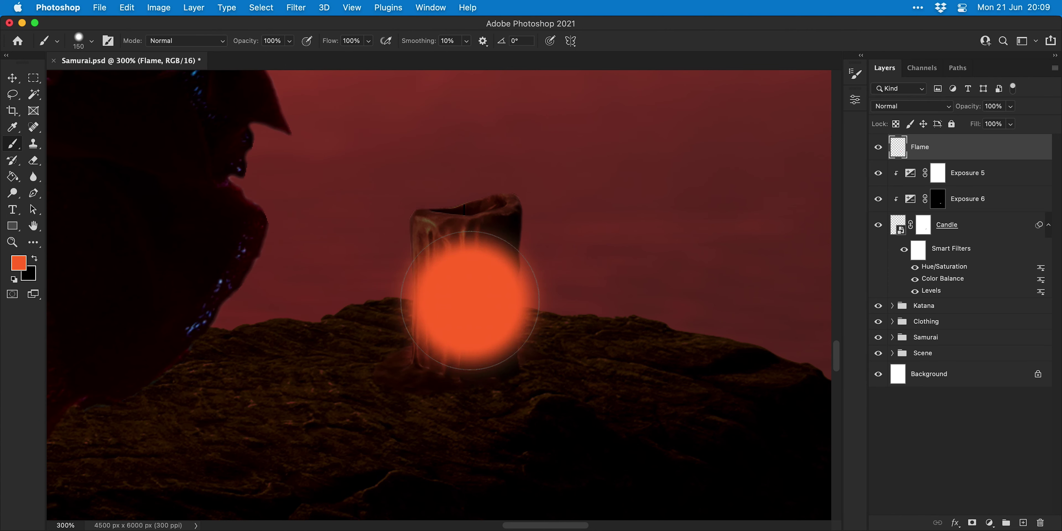
- Transform the orange dab into a narrow upright oval
{"action": "key", "text": "super+t"}
{"action": "mouse_move", "coordinate": [470, 206]}
{"action": "left_mouse_down"}
{"action": "mouse_move", "coordinate": [468, 118]}
{"action": "mouse_move", "coordinate": [470, 192]}
{"action": "mouse_move", "coordinate": [469, 171]}
{"action": "left_mouse_up"}
{"action": "key", "text": "Return"}
{"action": "key", "text": "v"}
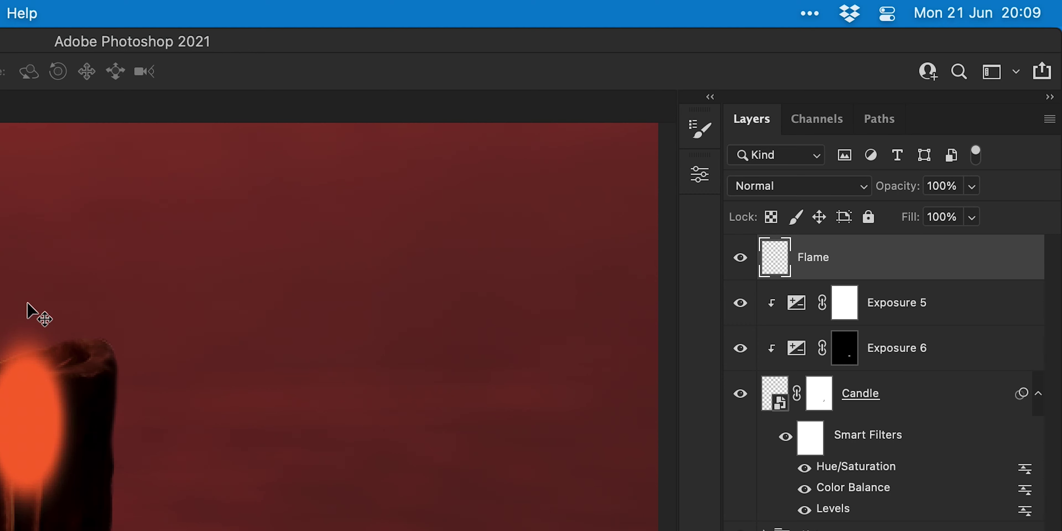
- Duplicate the Flame layer and recolour the copy with Hue/Saturation: Hue +16, Saturation -10, Lightness +8
{"action": "key", "text": "super+j"}
{"action": "left_click_drag", "start_coordinate": [862, 314], "coordinate": [871, 372]}
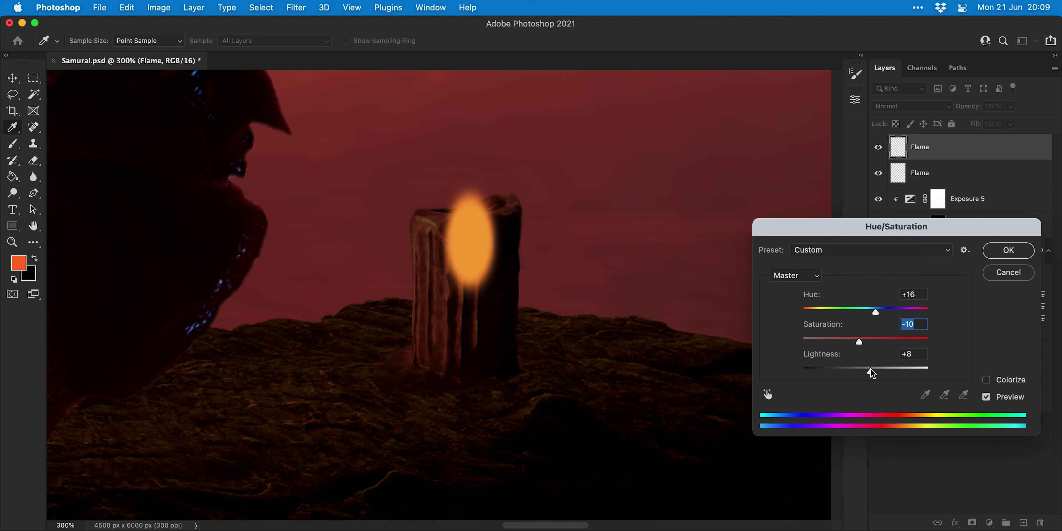
{"action": "key", "text": "Return"}
- Scale the yellow-orange copy down to form the flame's inner core
{"action": "key", "text": "super+t"}
{"action": "left_click_drag", "start_coordinate": [504, 189], "coordinate": [489, 202]}
{"action": "key", "text": "Return"}
- Select both Flame layers and set their blend mode to Color Dodge
{"action": "left_click", "coordinate": [935, 184], "text": "shift"}
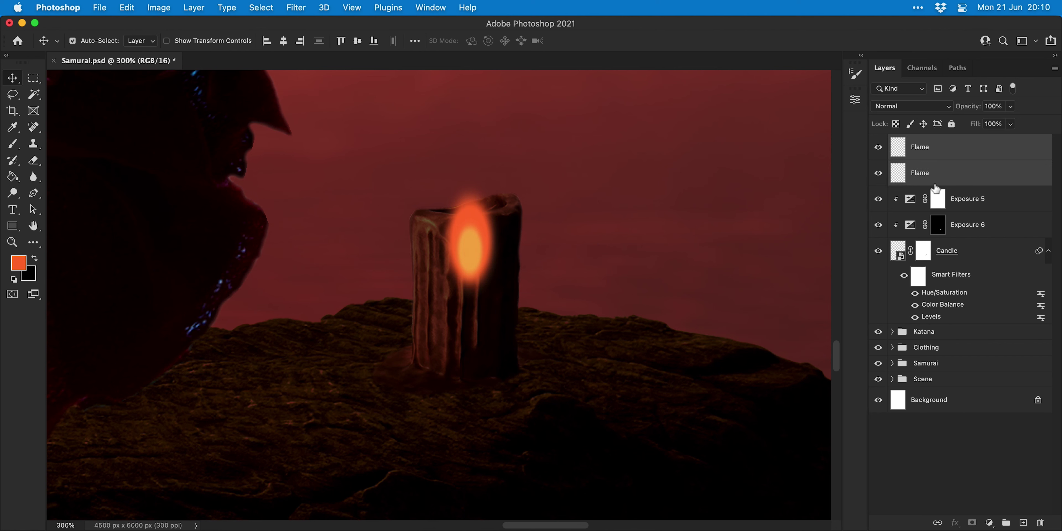
{"action": "left_click", "coordinate": [909, 108]}
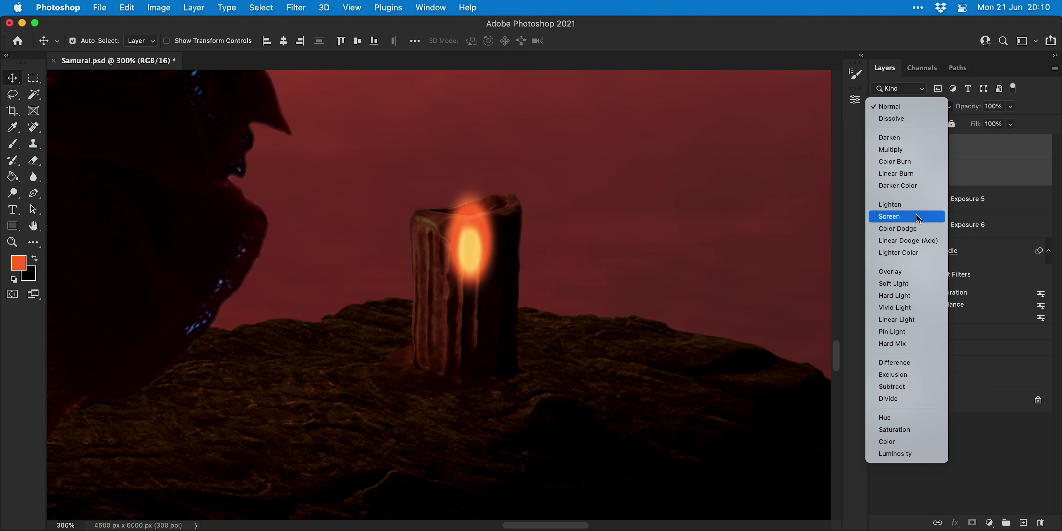
{"action": "left_click", "coordinate": [914, 229]}
- Scale both Flame layers down onto the candle's wick and change their blend mode to Linear Dodge (Add)
{"action": "key", "text": "ctrl+t"}
{"action": "mouse_move", "coordinate": [490, 148]}
{"action": "left_mouse_down"}
{"action": "mouse_move", "coordinate": [463, 176]}
{"action": "mouse_move", "coordinate": [490, 118]}
{"action": "mouse_move", "coordinate": [469, 164]}
{"action": "left_mouse_up"}
{"action": "key", "text": "Return"}
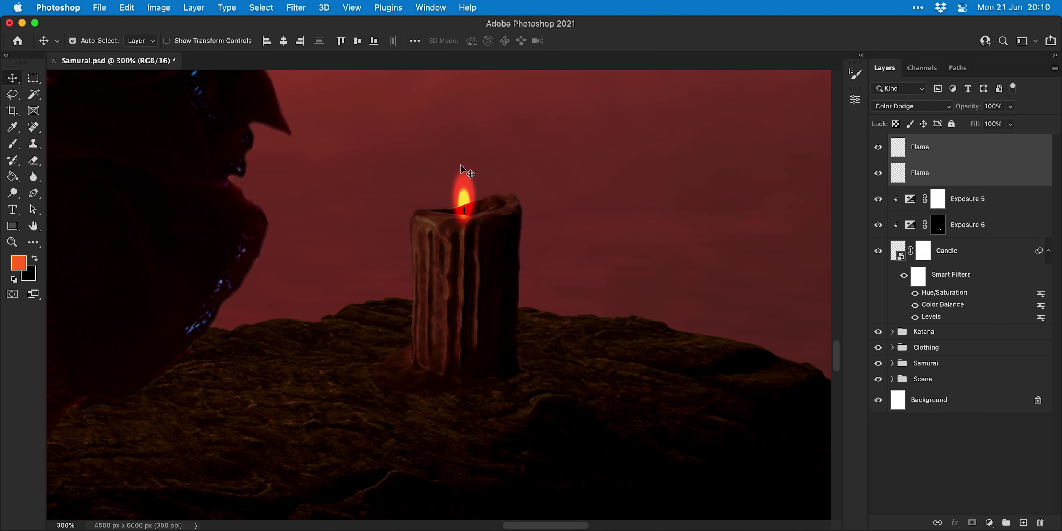
{"action": "left_click", "coordinate": [910, 106]}
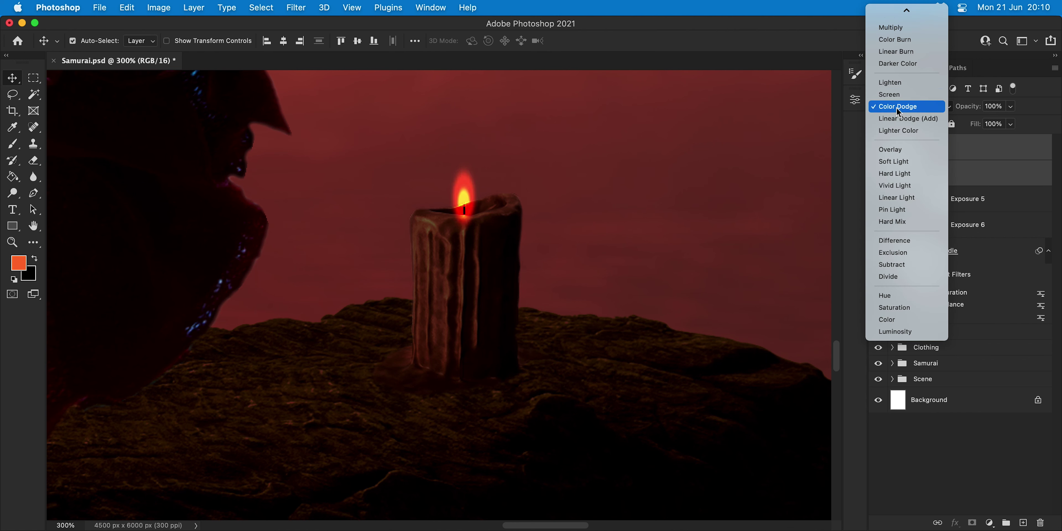
{"action": "left_click", "coordinate": [901, 117]}
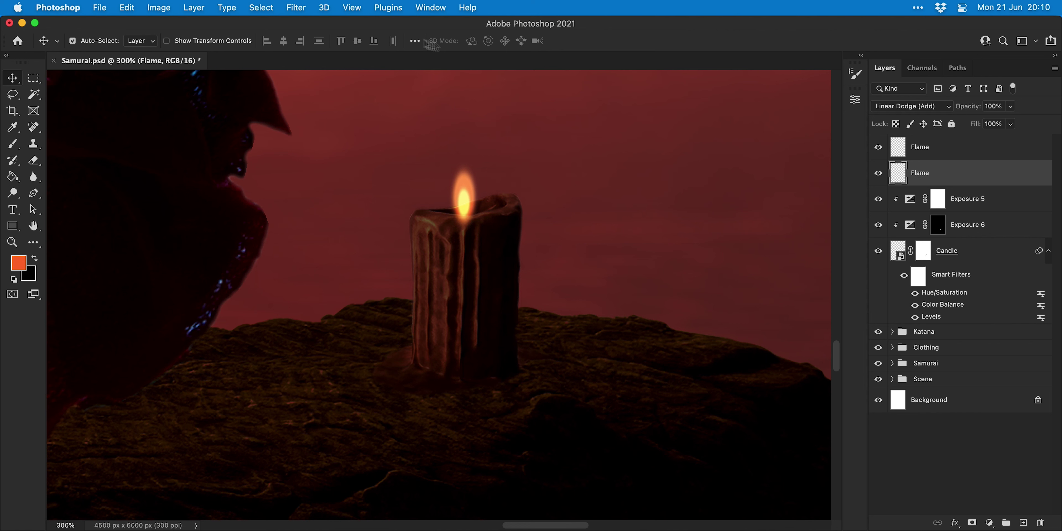
- Distort the outer orange flame with the Ripple filter
{"action": "left_click", "coordinate": [296, 8]}
{"action": "mouse_move", "coordinate": [357, 194]}
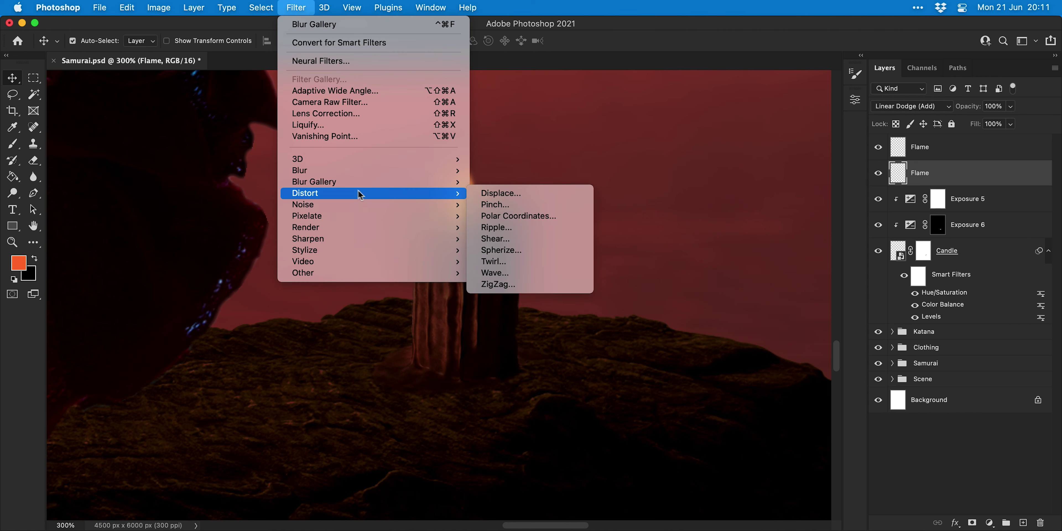
{"action": "left_click", "coordinate": [496, 223]}
{"action": "key", "text": "Return"}
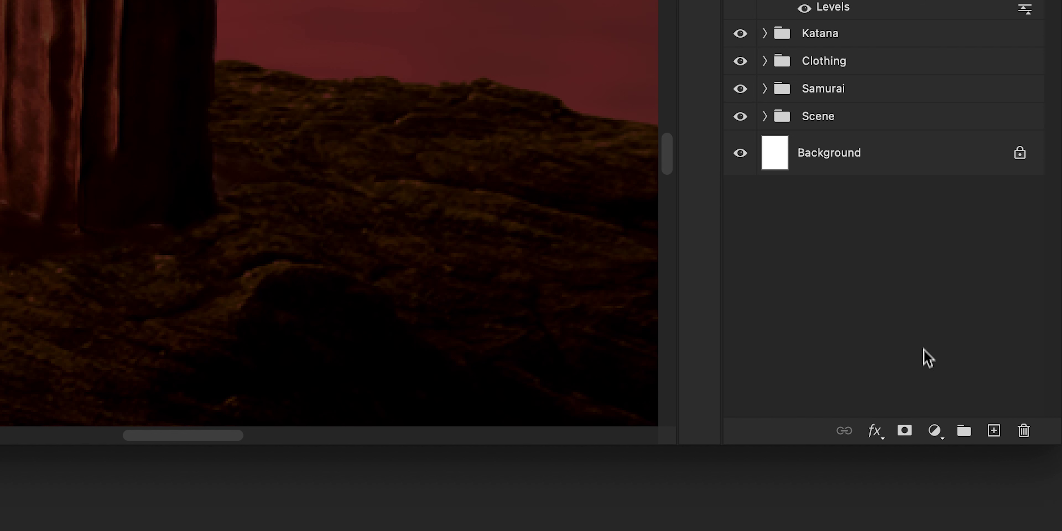
- Add an orange-red Solid Color fill clipped to the candle and move it above Exposure 5
{"action": "left_click", "coordinate": [934, 431]}
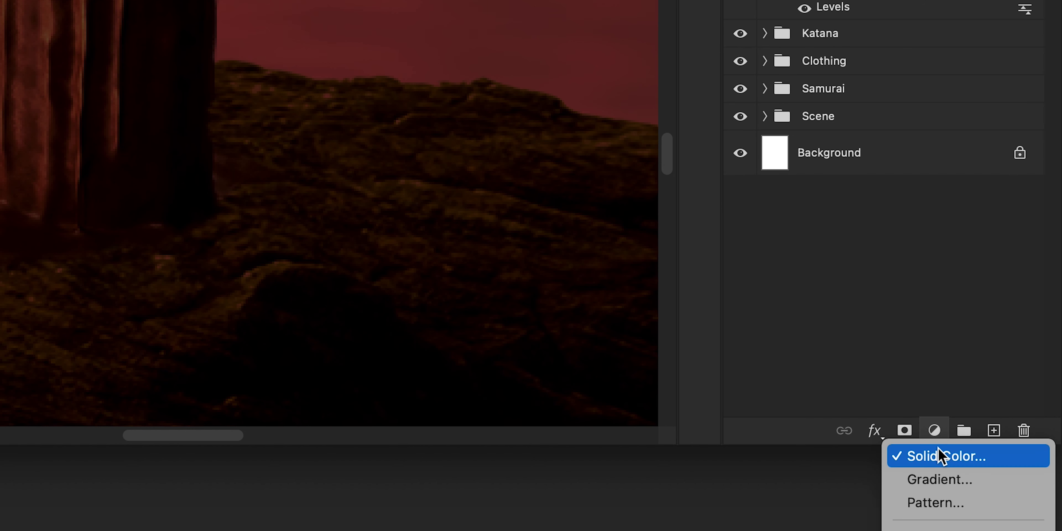
{"action": "left_click", "coordinate": [942, 453]}
{"action": "left_click", "coordinate": [876, 268]}
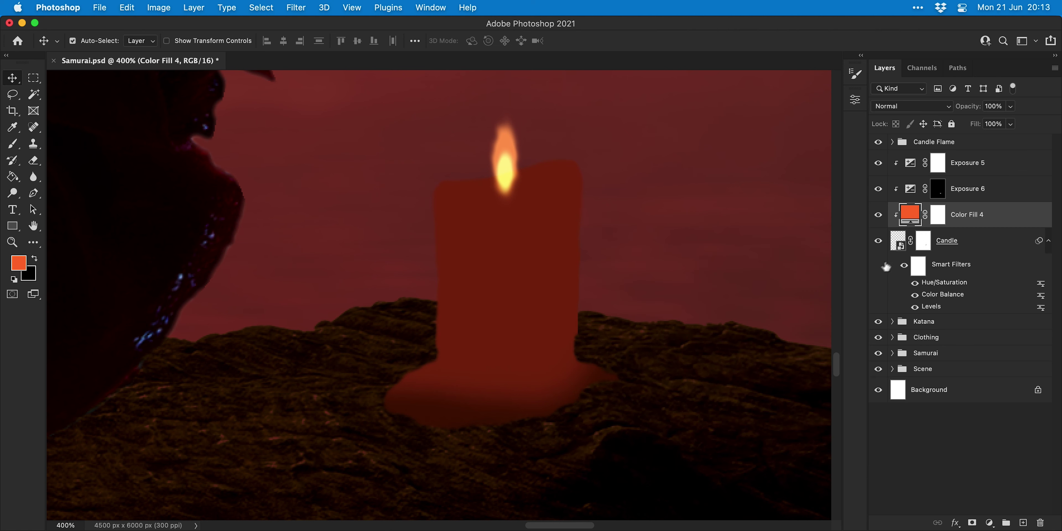
{"action": "left_click_drag", "start_coordinate": [962, 222], "coordinate": [961, 165]}
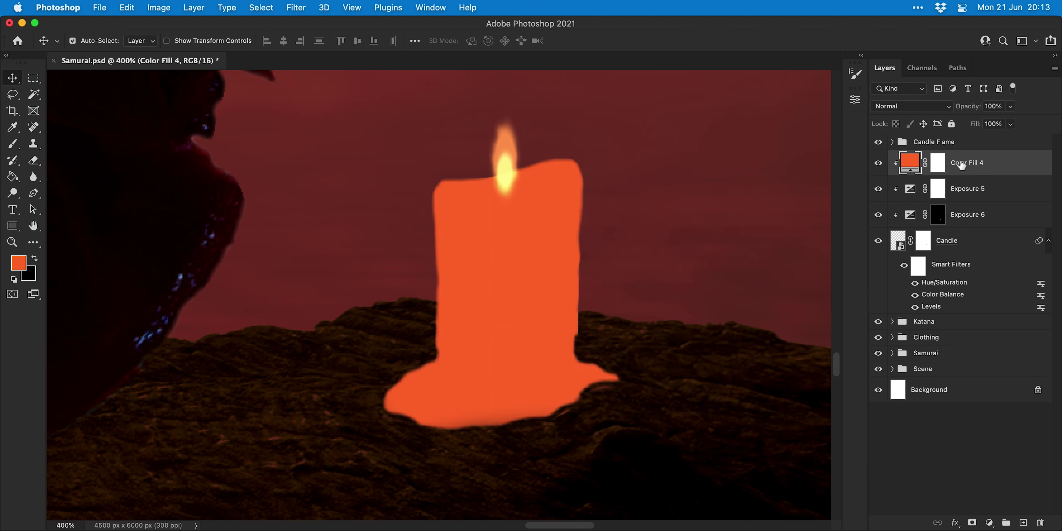
- Set the orange-red Color Fill 4 layer to Overlay blend mode and invert its mask to black
{"action": "left_click", "coordinate": [906, 106]}
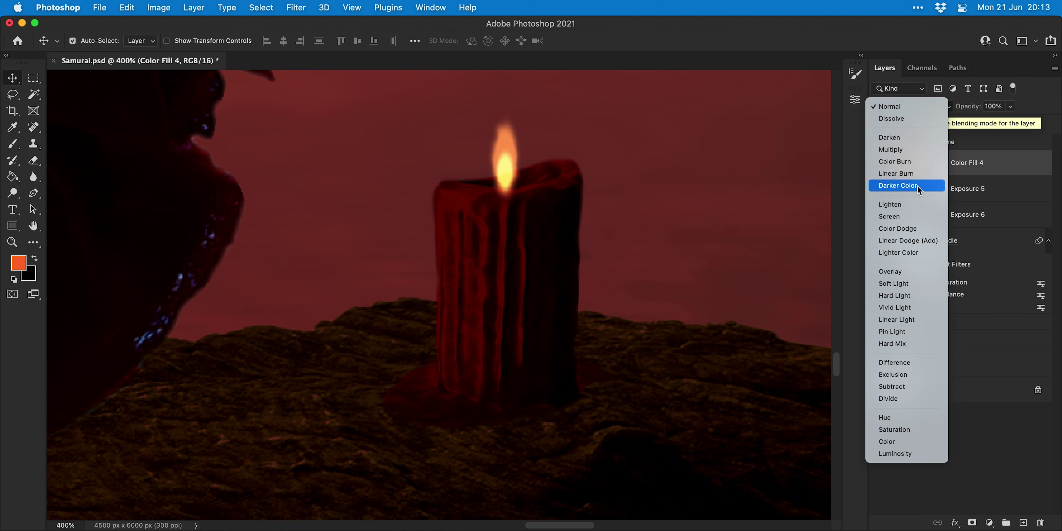
{"action": "left_click", "coordinate": [912, 271]}
{"action": "left_click", "coordinate": [938, 166]}
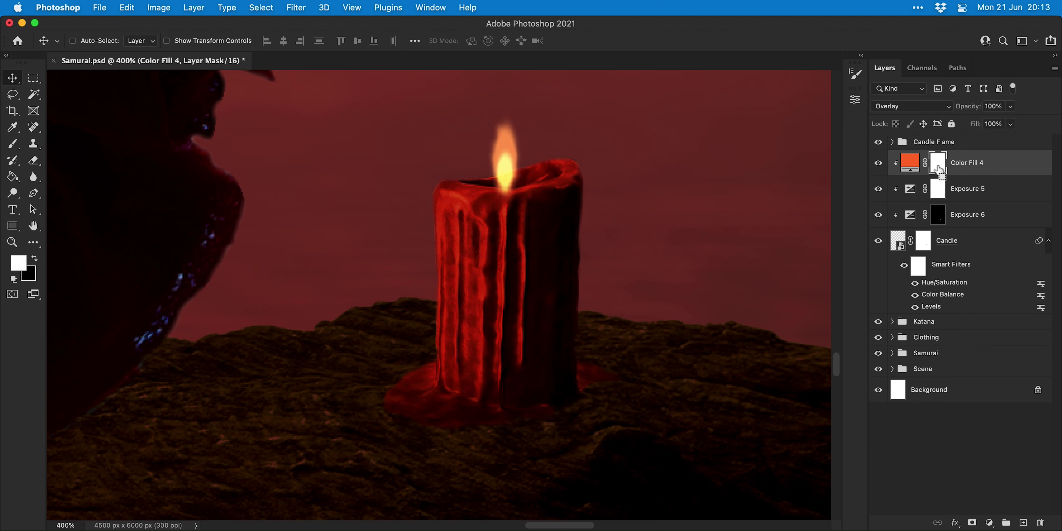
{"action": "key", "text": "super+i"}
- Paint white on the Color Fill 4 mask with an enlarged brush to add a glow around the candle's top rim
{"action": "key", "text": "b"}
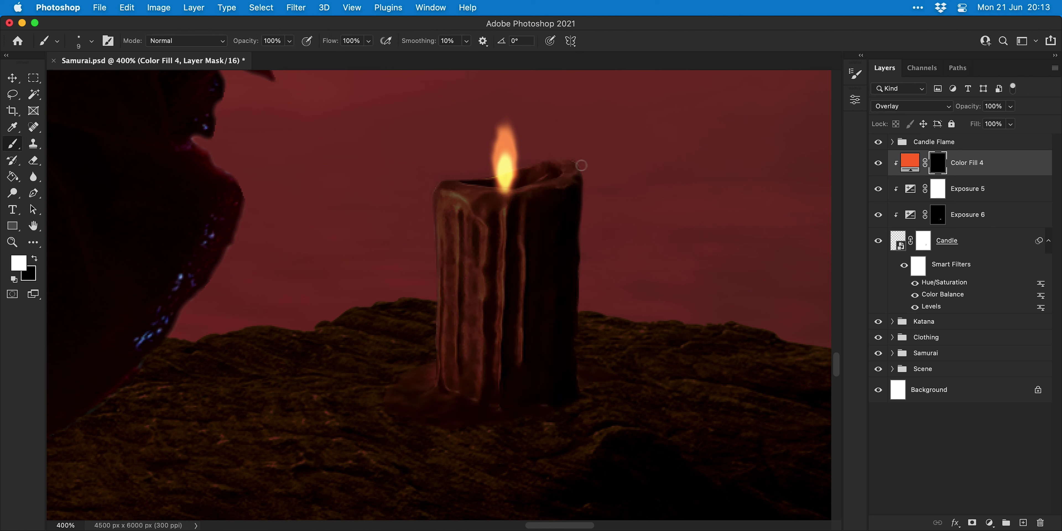
{"action": "key", "text": "bracketright"}
{"action": "key", "text": "bracketright"}
{"action": "key", "text": "bracketright"}
{"action": "mouse_move", "coordinate": [467, 179]}
{"action": "left_mouse_down"}
{"action": "mouse_move", "coordinate": [547, 166]}
{"action": "mouse_move", "coordinate": [439, 162]}
{"action": "left_mouse_up"}
{"action": "key", "text": "bracketright"}
{"action": "key", "text": "bracketright"}
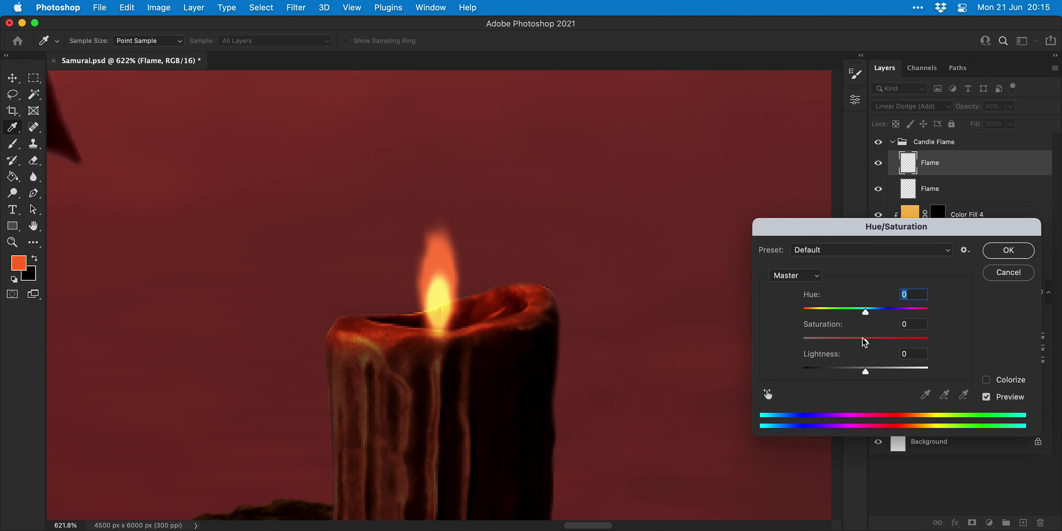
- Deepen the inner yellow flame's colour with a Hue/Saturation adjustment, lowering its lightness slightly
{"action": "left_click_drag", "start_coordinate": [865, 342], "coordinate": [860, 371]}
{"action": "key", "text": "Return"}
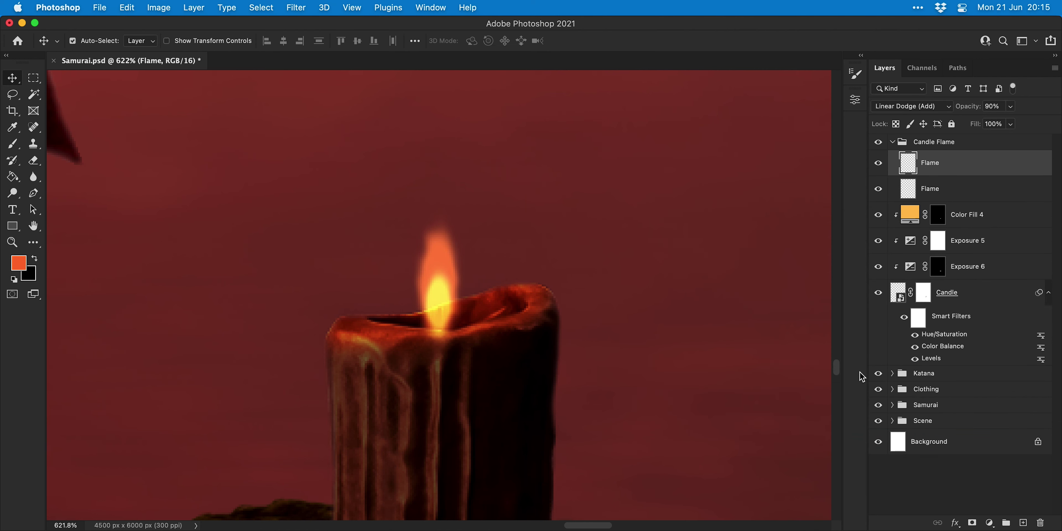
- Duplicate the Candle Flame group, hide the original and rename the copy Candle Flame Wind
{"action": "left_click", "coordinate": [892, 142]}
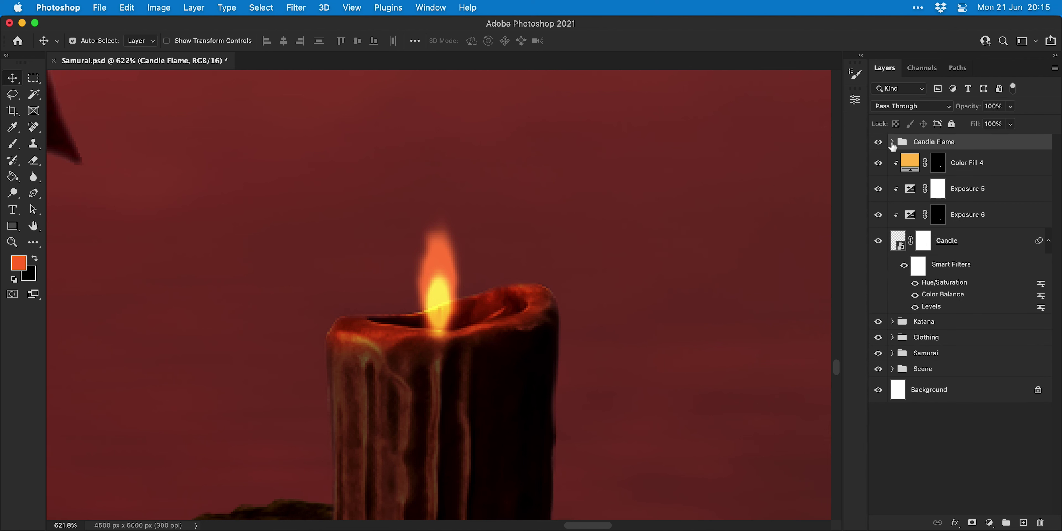
{"action": "key", "text": "super+j"}
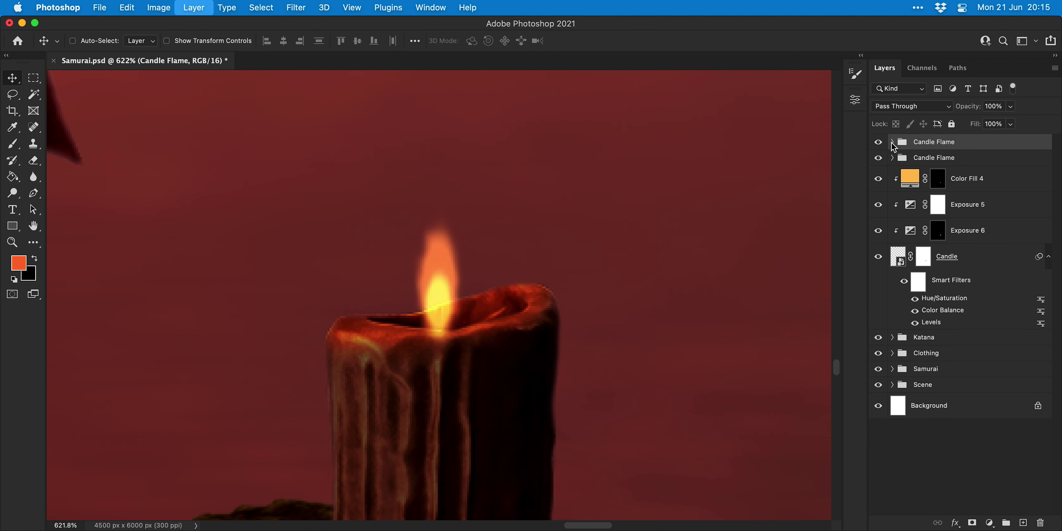
{"action": "left_click", "coordinate": [879, 158]}
{"action": "double_click", "coordinate": [932, 142]}
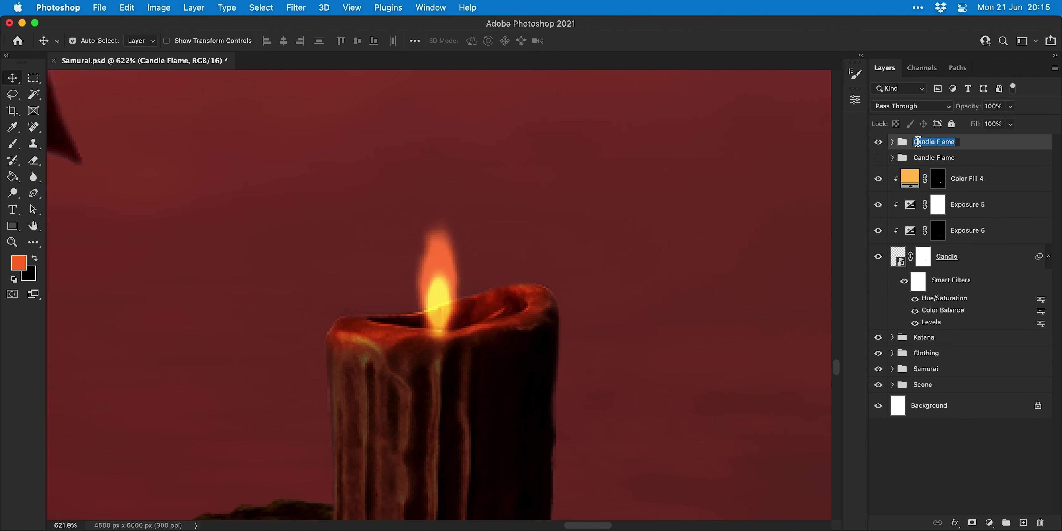
{"action": "key", "text": "Right"}
{"action": "type", "text": "Wind"}
{"action": "key", "text": "Return"}
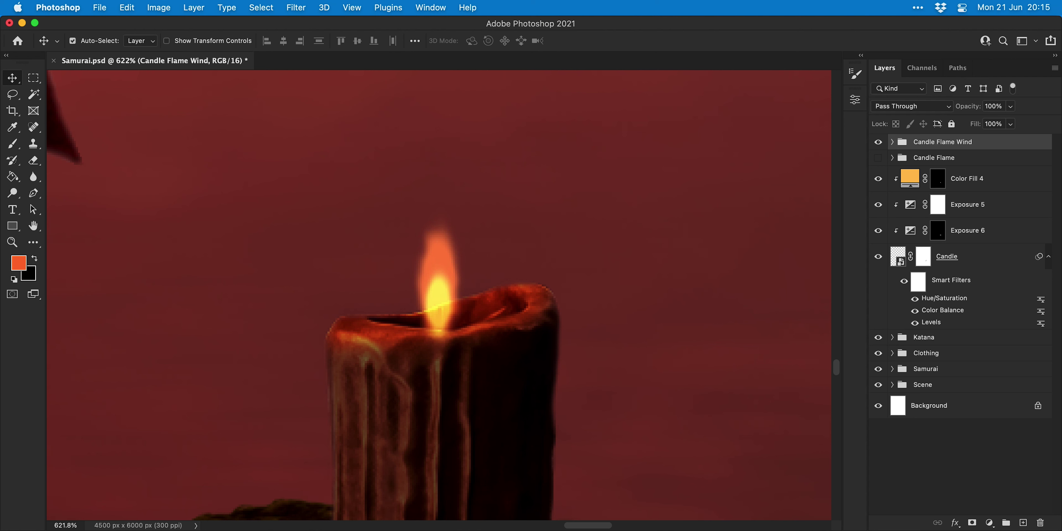
- Bend the outer orange flame in the Candle Flame Wind group to the right using the Smudge tool with a 45 px brush
{"action": "left_click", "coordinate": [892, 142]}
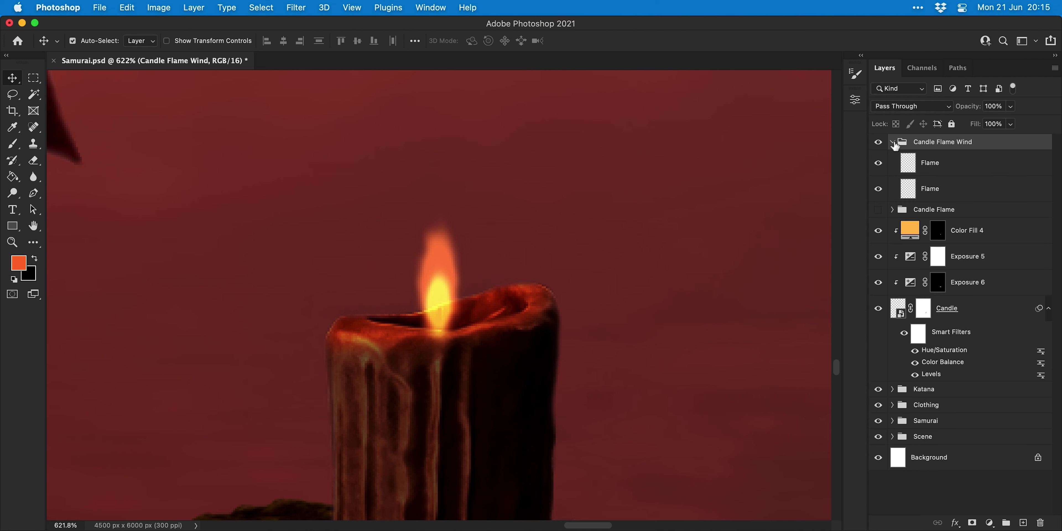
{"action": "left_click", "coordinate": [940, 192]}
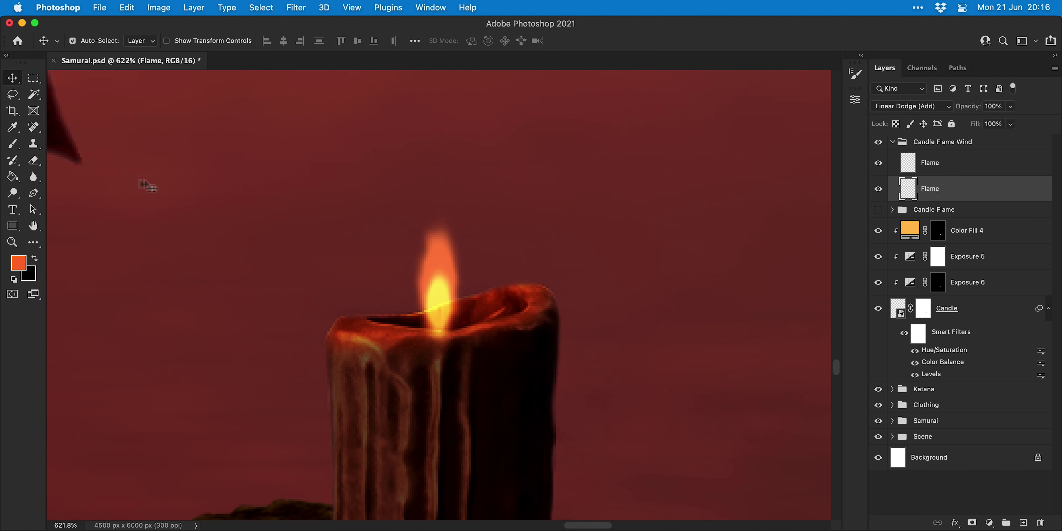
{"action": "left_click", "coordinate": [38, 181]}
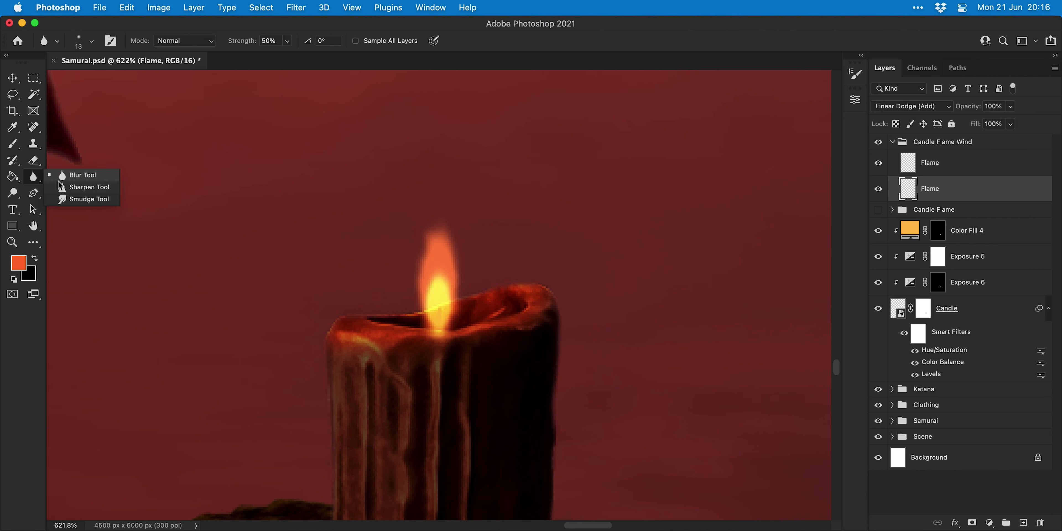
{"action": "left_click", "coordinate": [61, 200]}
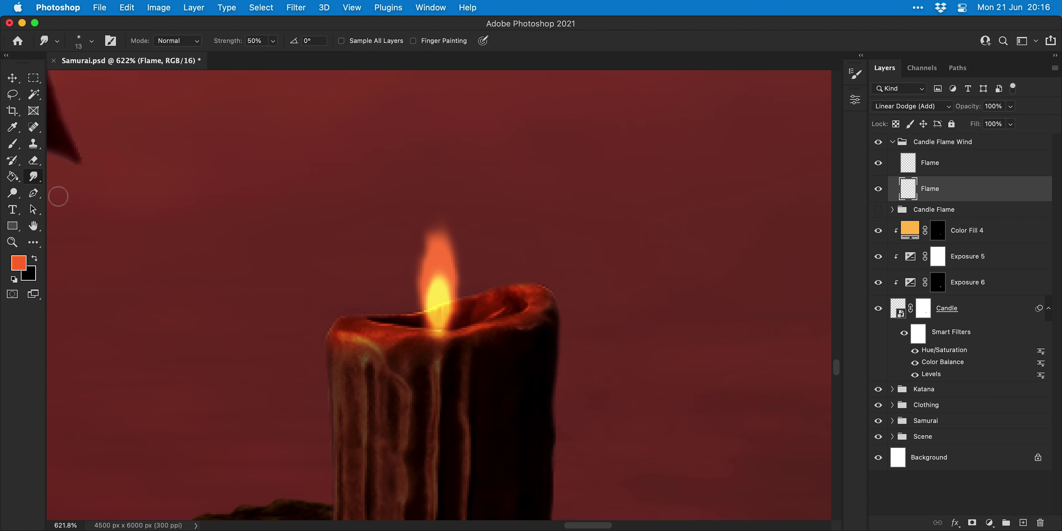
{"action": "key", "text": "bracketright"}
{"action": "key", "text": "bracketright"}
{"action": "key", "text": "bracketright"}
{"action": "key", "text": "bracketright"}
{"action": "key", "text": "bracketright"}
{"action": "key", "text": "bracketleft"}
{"action": "key", "text": "bracketleft"}
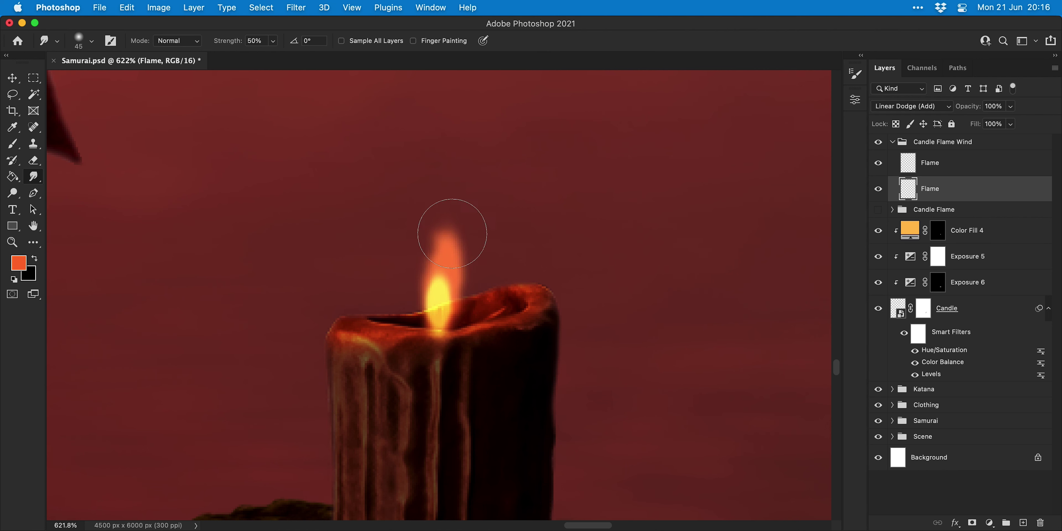